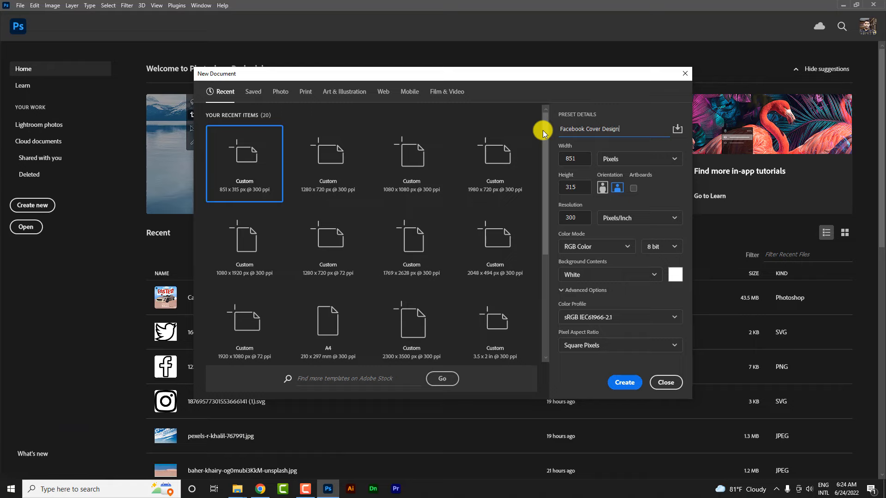
# Create an 851 x 315 pixel document named Facebook Cover Design at 300 pixels/inch in RGB Color with a white background
pyautogui.click(579, 186)
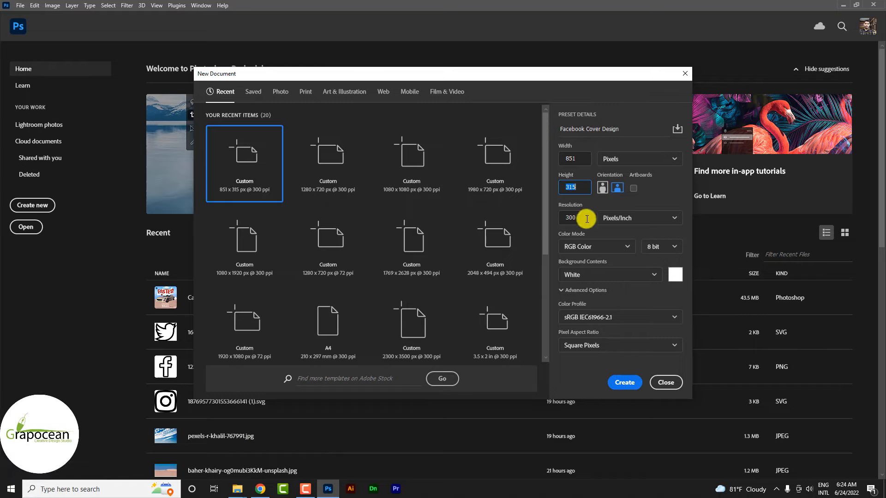
pyautogui.click(621, 377)
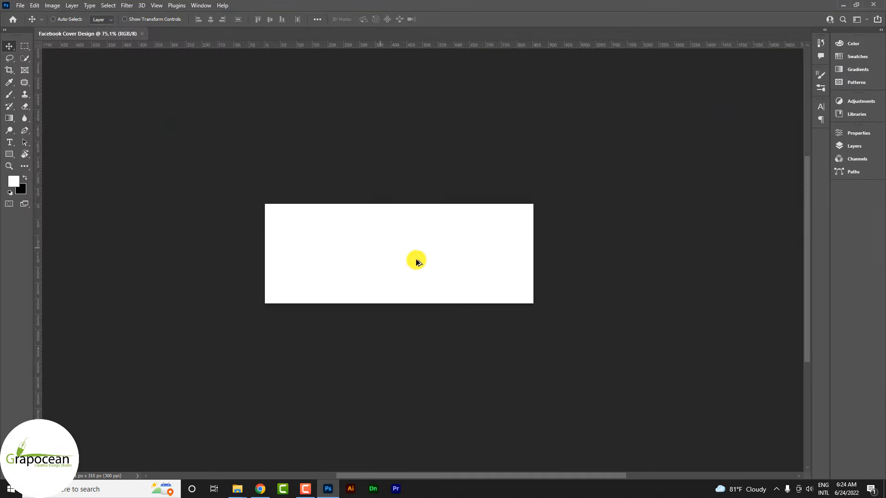
# Open the model PSD file from the facebook cover school folder
pyautogui.click(18, 5)
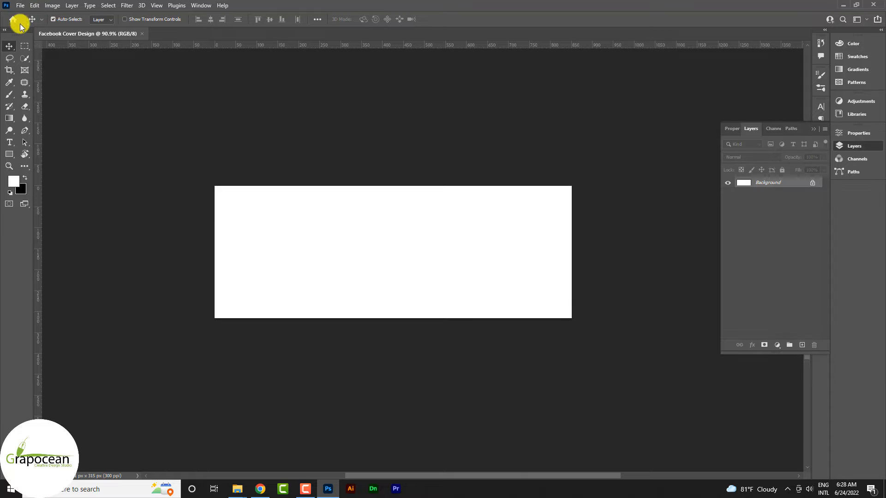
pyautogui.click(17, 5)
pyautogui.click(31, 23)
pyautogui.click(223, 103)
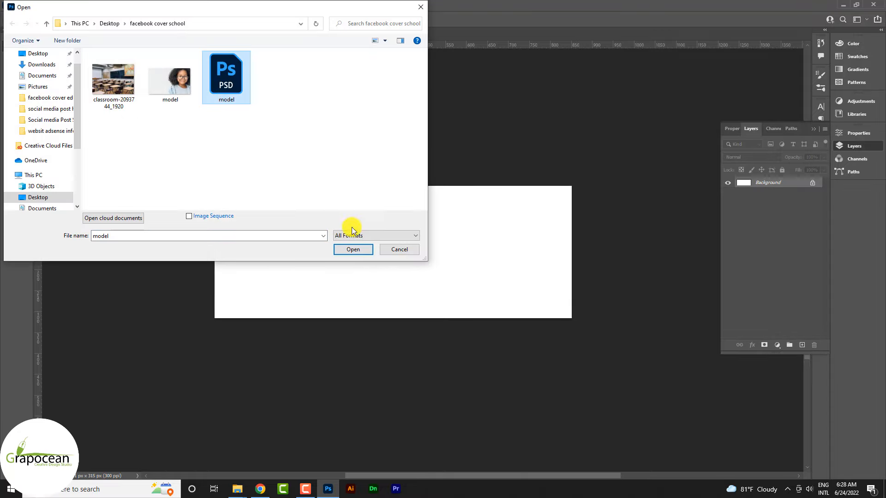
pyautogui.click(354, 249)
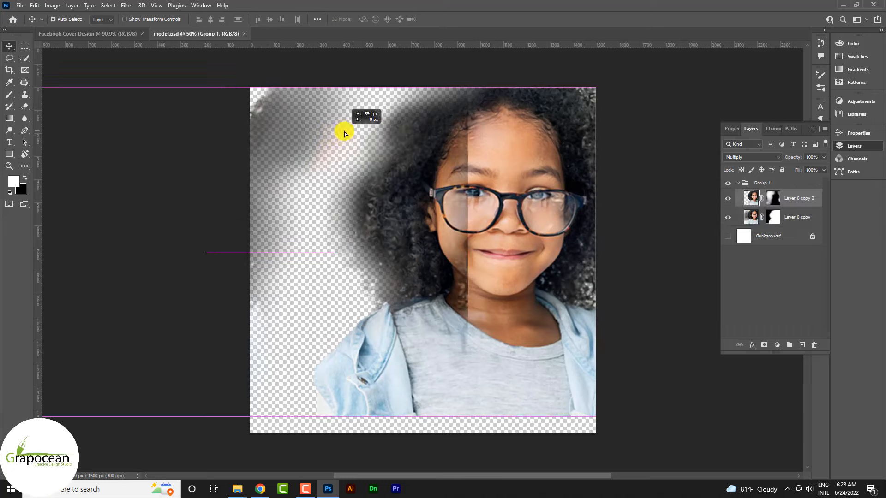
# Copy both masked girl layers, Layer 0 copy 2 and Layer 0 copy, from model.psd into the Facebook Cover Design document
pyautogui.moveTo(344, 133); pyautogui.dragTo(407, 134)
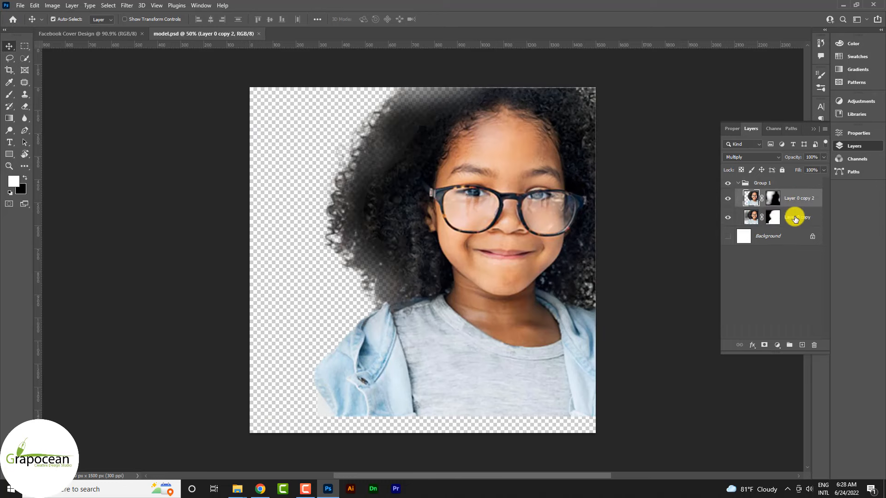
pyautogui.moveTo(542, 154); pyautogui.dragTo(444, 264)
# Scale both girl layers together to about 26.34% and fit them against the right edge of the cover, aligned with its upper edge
pyautogui.hotkey('ctrl', 't')
pyautogui.hotkey('ctrl', '0')
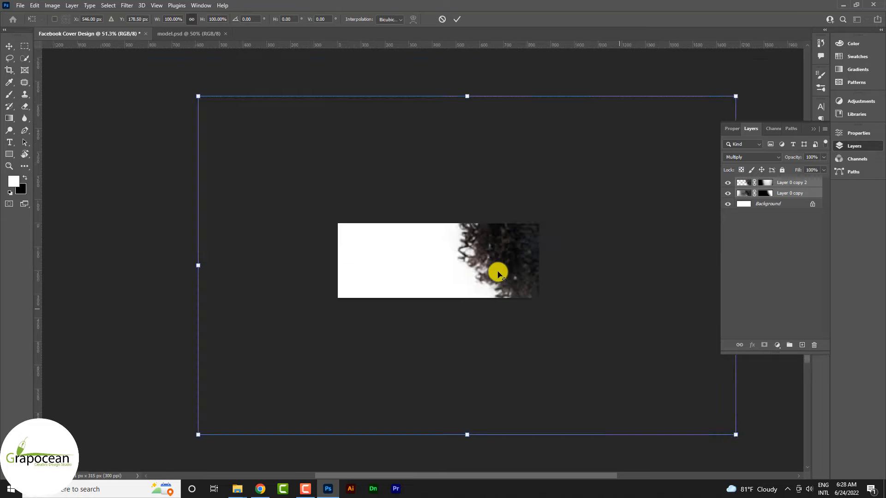
pyautogui.moveTo(631, 170); pyautogui.dragTo(524, 249)
pyautogui.scroll(5, 506, 278)
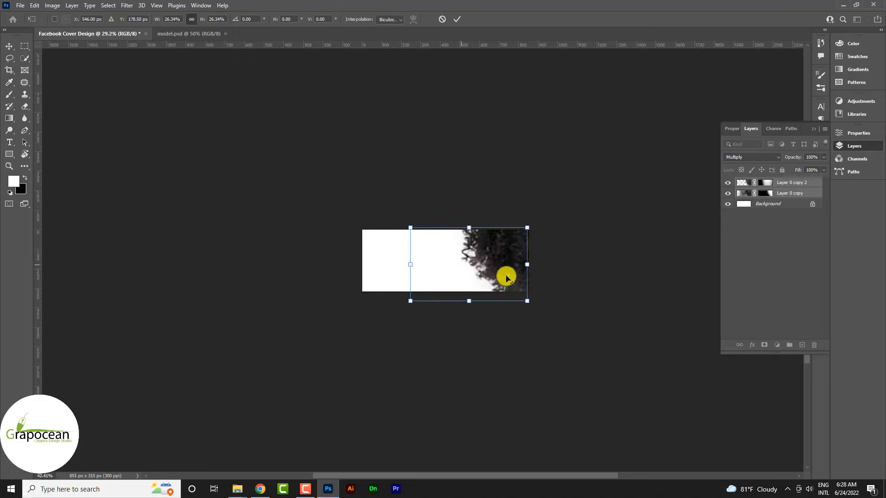
pyautogui.moveTo(511, 279)
pyautogui.mouseDown()
pyautogui.moveTo(492, 285)
pyautogui.moveTo(501, 286)
pyautogui.mouseUp()
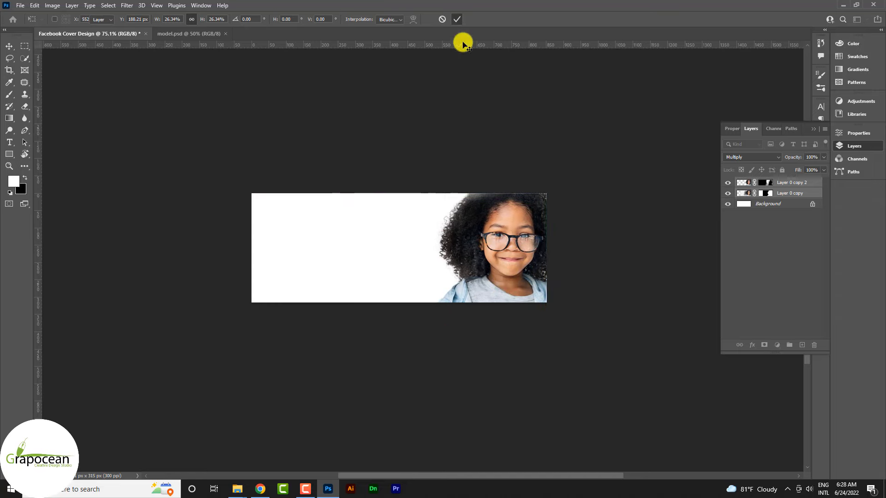
pyautogui.scroll(3, 526, 250)
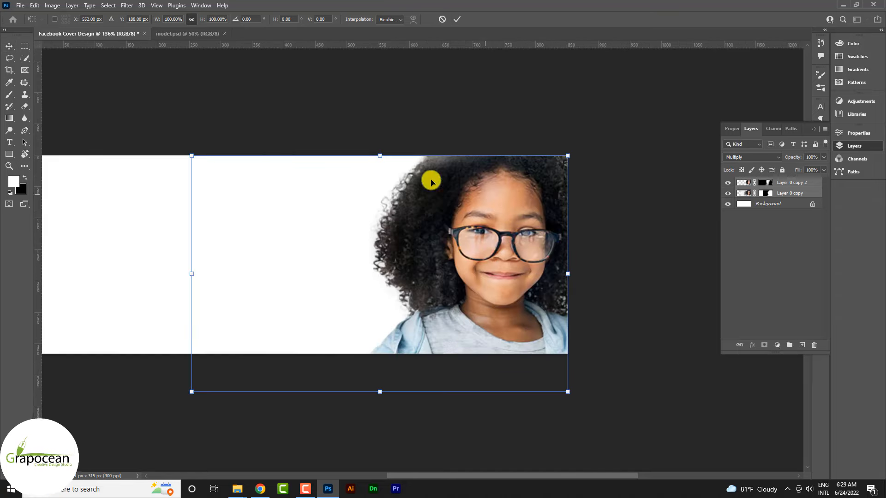
pyautogui.moveTo(382, 154); pyautogui.dragTo(382, 152)
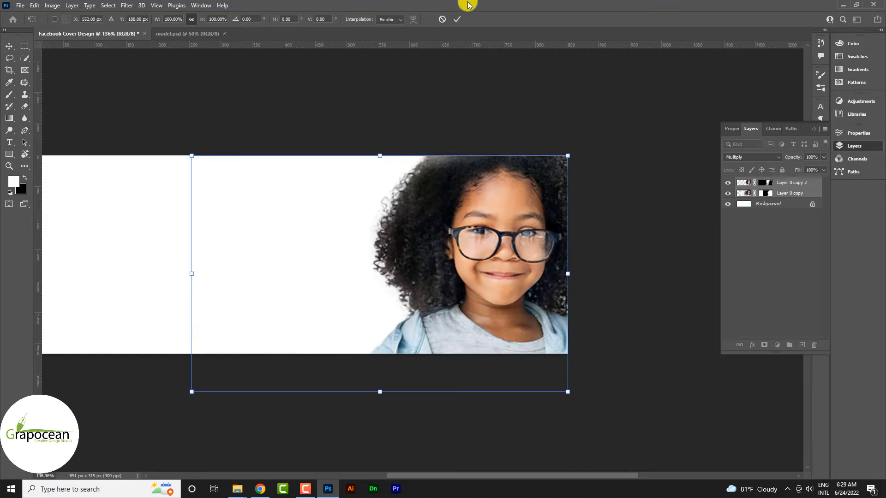
pyautogui.click(457, 19)
pyautogui.hotkey('ctrl', '0')
# Add a Gradient Fill layer directly above the Background, using the Blue_01 preset from the Blues group
pyautogui.click(779, 206)
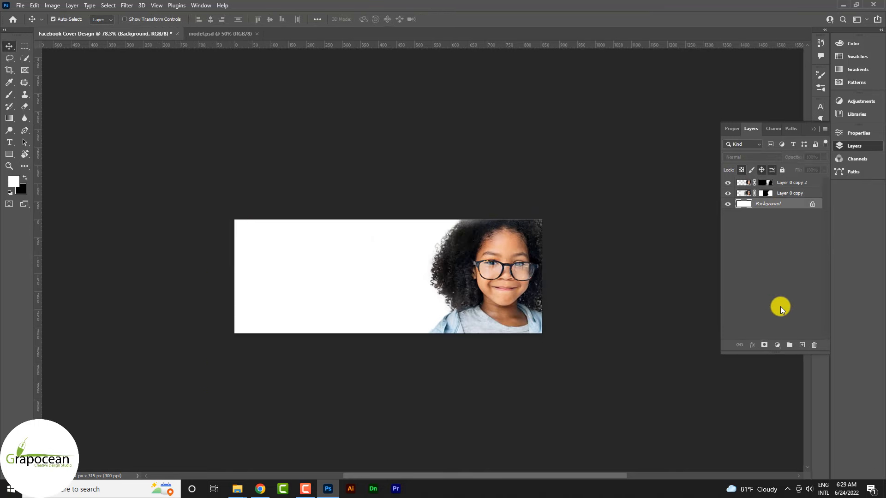
pyautogui.click(778, 346)
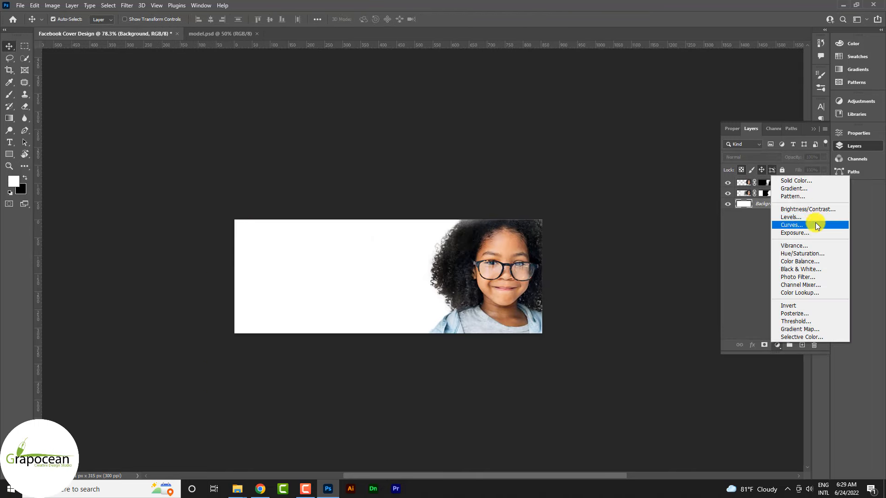
pyautogui.click(808, 189)
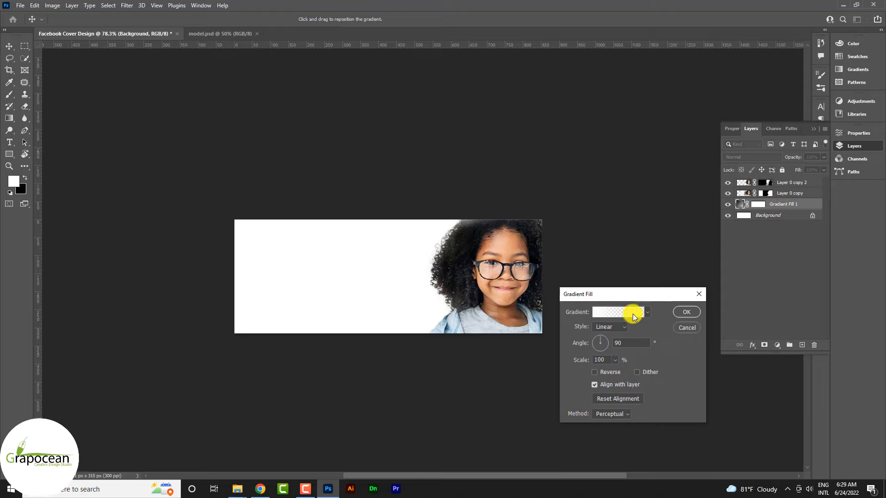
pyautogui.click(648, 313)
pyautogui.click(572, 345)
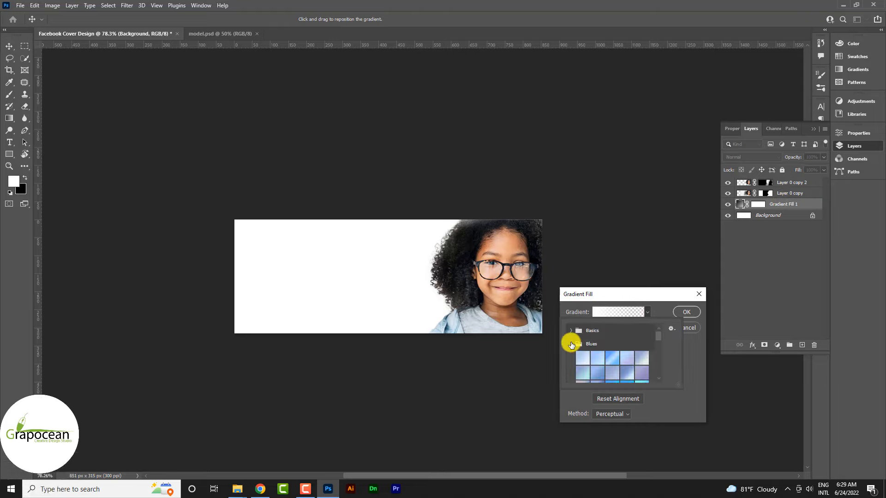
pyautogui.click(580, 359)
# Recolor the fill's gradient with the copied teal on the start stop and dark teal #02735E on the end stop
pyautogui.click(614, 310)
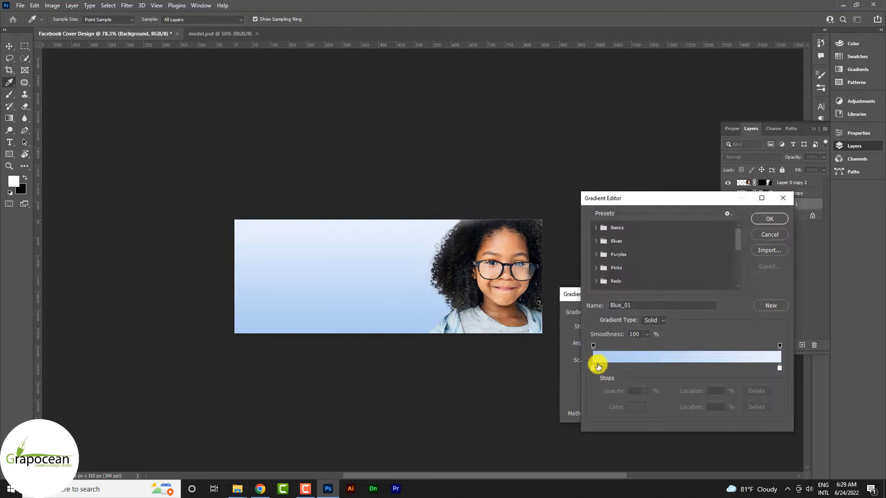
pyautogui.doubleClick(594, 368)
pyautogui.hotkey('ctrl', 'v')
pyautogui.click(840, 311)
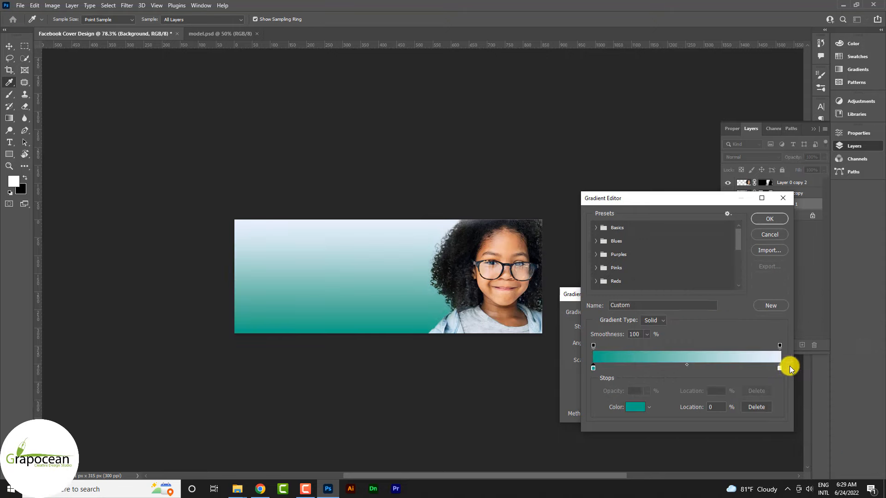
pyautogui.doubleClick(780, 368)
pyautogui.write('02735E')
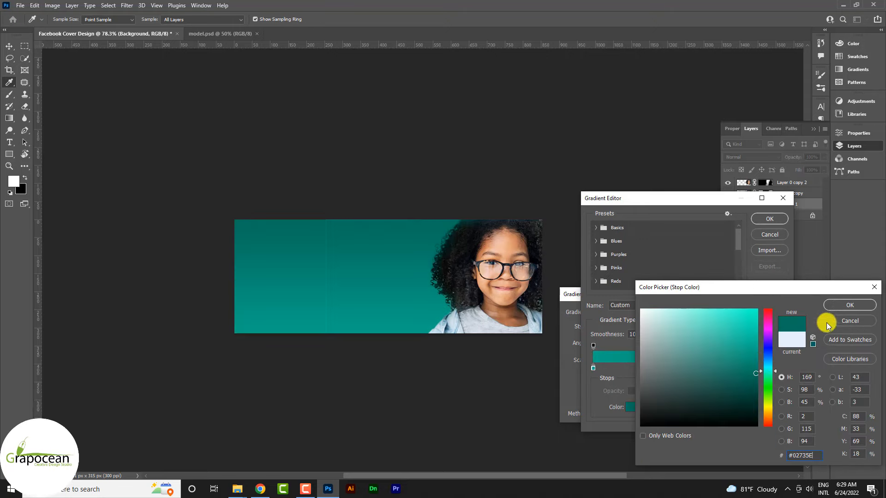
pyautogui.click(851, 305)
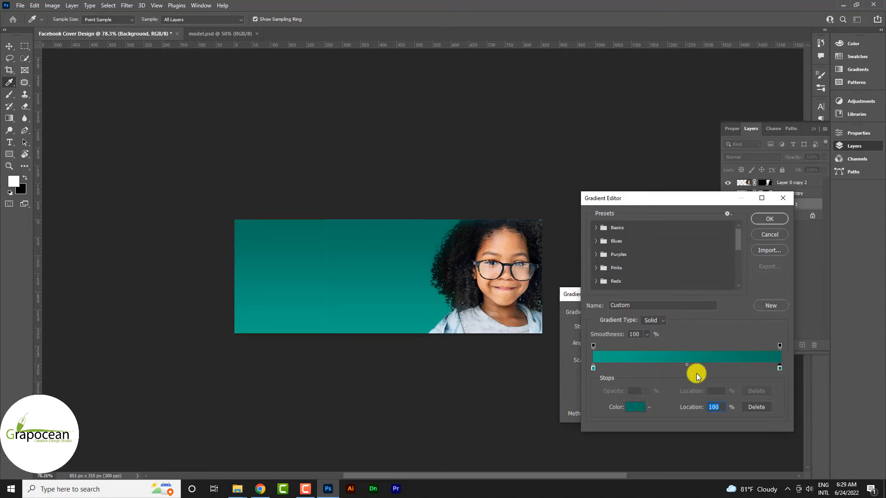
pyautogui.click(769, 220)
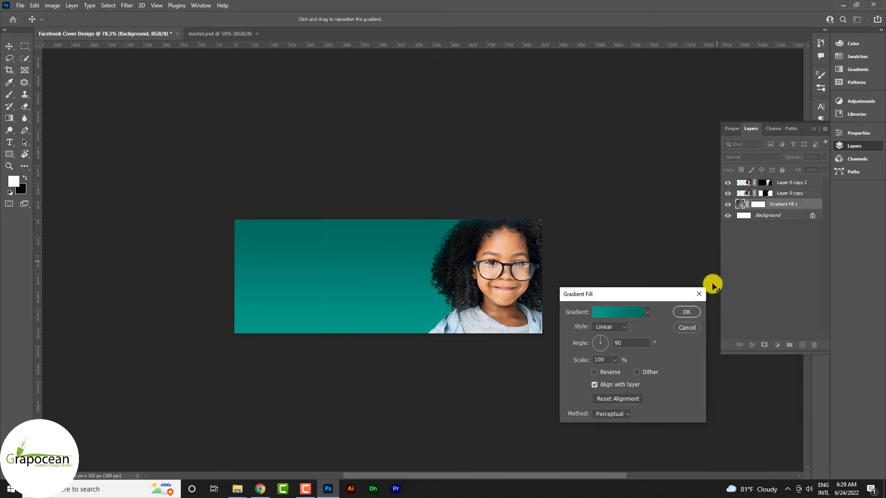
# Set the gradient fill's style to Radial and its scale to about 188%, and apply it
pyautogui.click(624, 326)
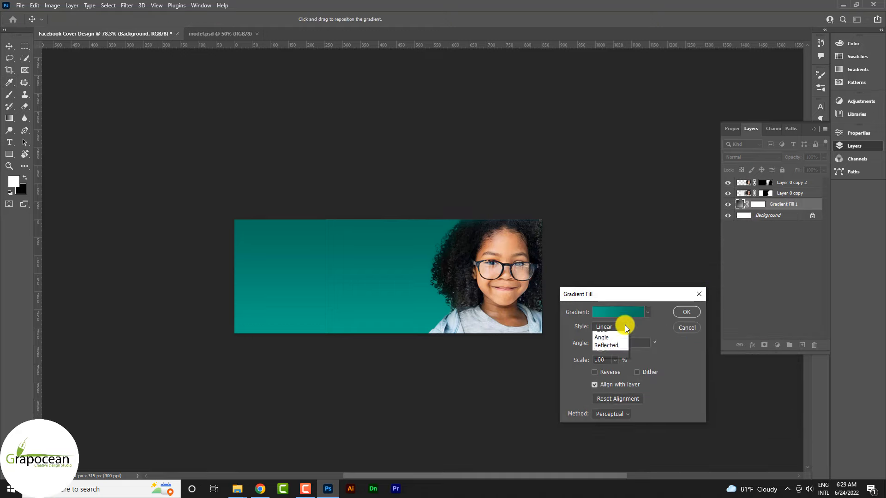
pyautogui.click(612, 358)
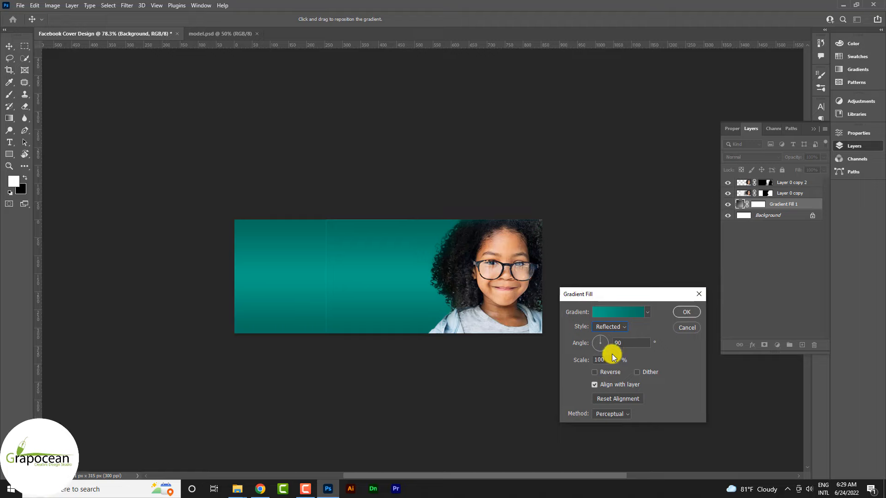
pyautogui.click(623, 324)
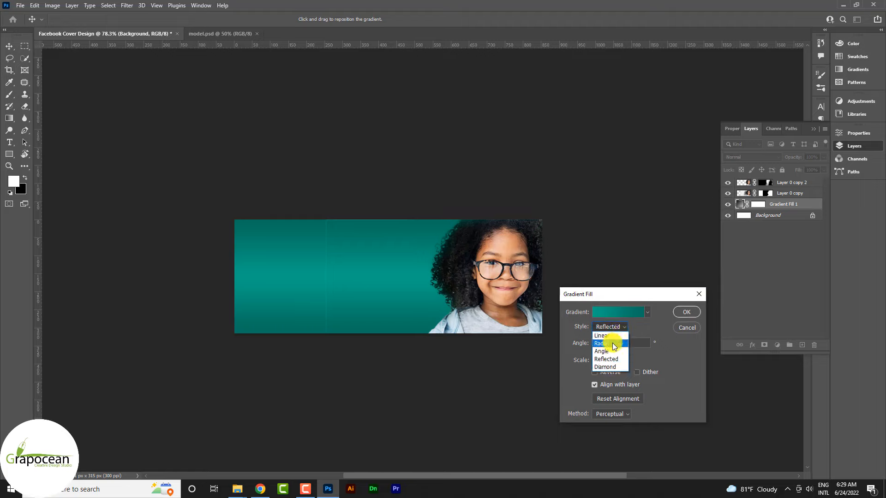
pyautogui.click(613, 343)
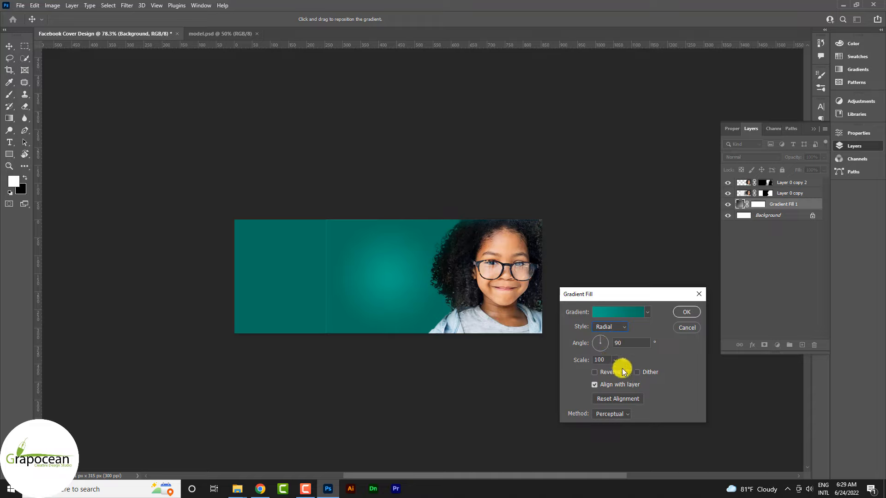
pyautogui.moveTo(616, 373); pyautogui.dragTo(621, 372)
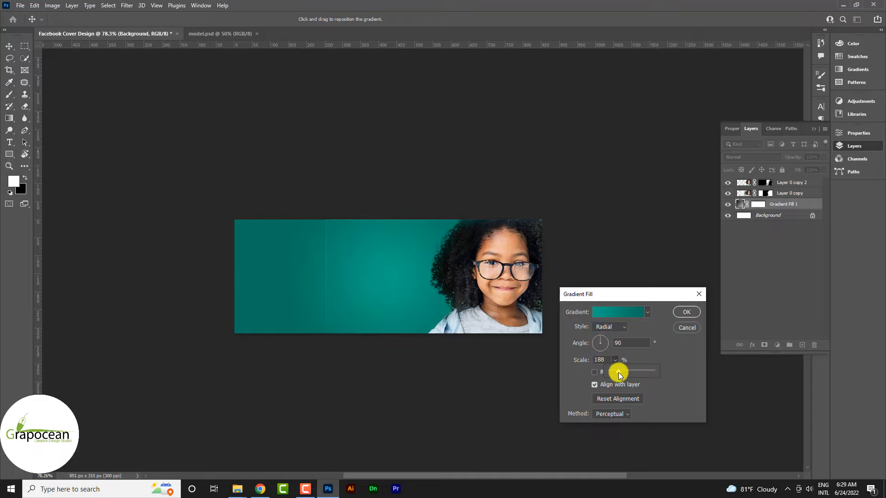
pyautogui.click(686, 312)
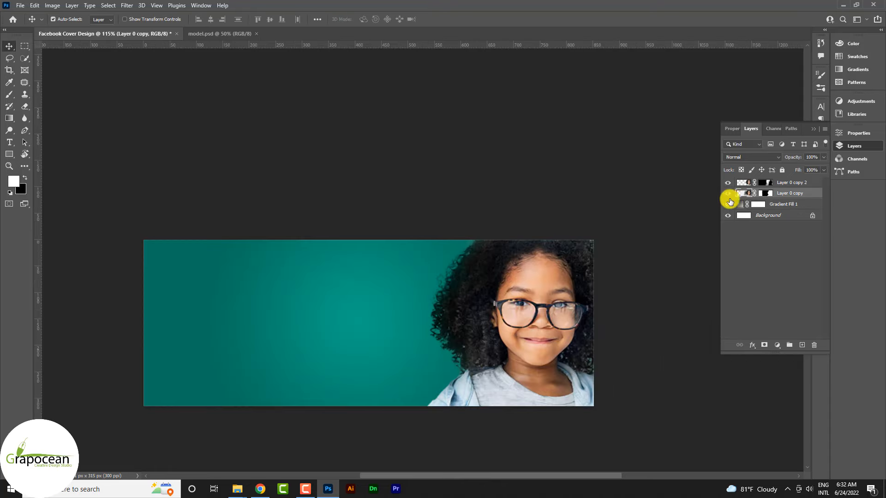
# Desaturate the Layer 0 copy girl image with Match Color, using Luminance 200, Color Intensity 36 and Fade 60
pyautogui.click(728, 193)
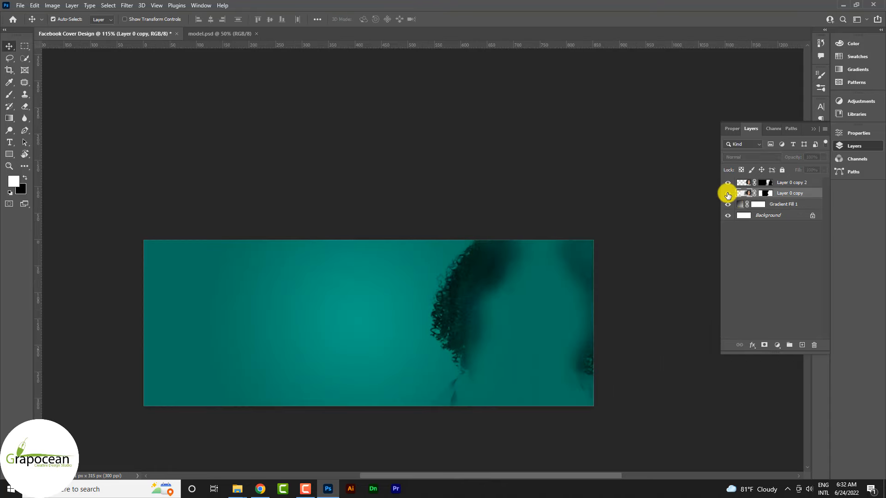
pyautogui.click(728, 193)
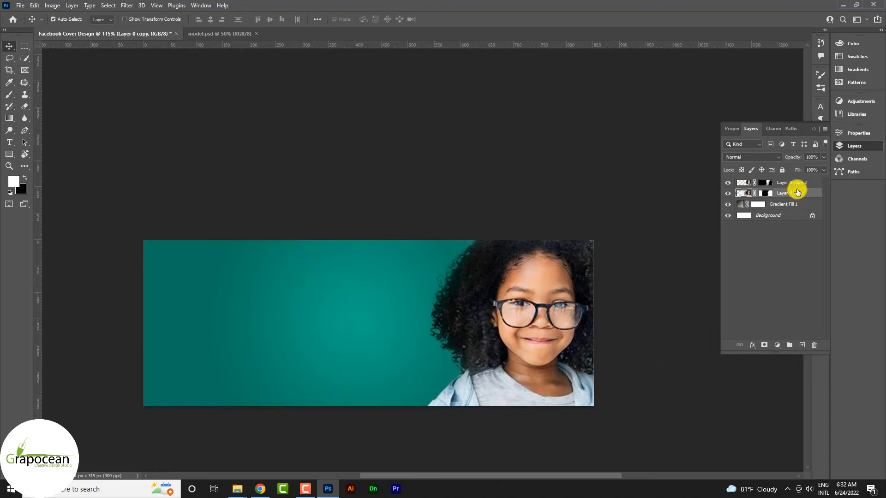
pyautogui.click(60, 6)
pyautogui.moveTo(69, 30)
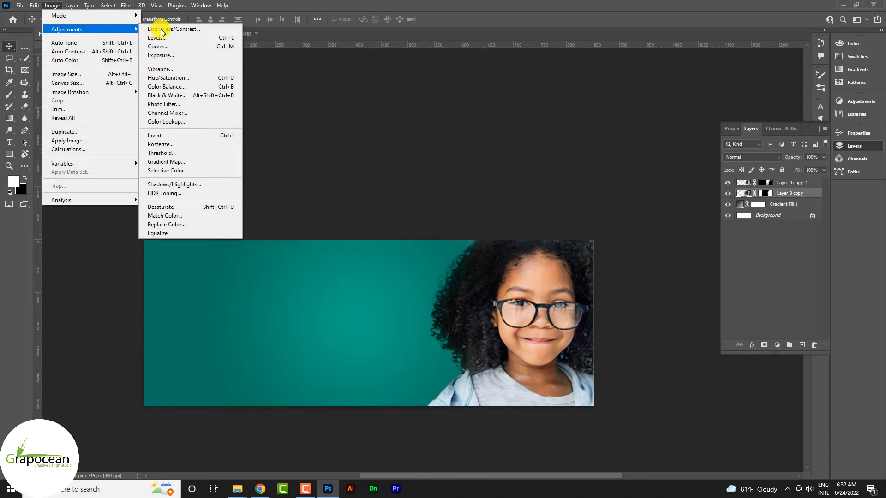
pyautogui.click(188, 215)
pyautogui.moveTo(657, 191); pyautogui.dragTo(648, 169)
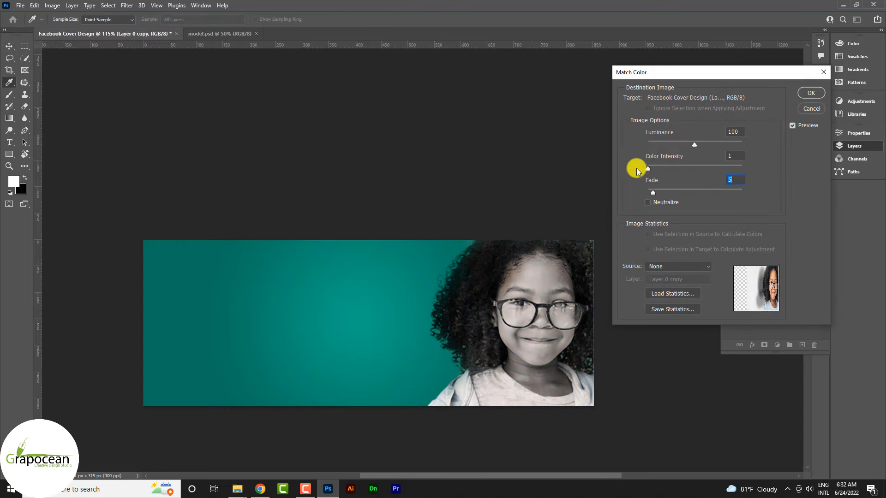
pyautogui.moveTo(694, 144); pyautogui.dragTo(755, 146)
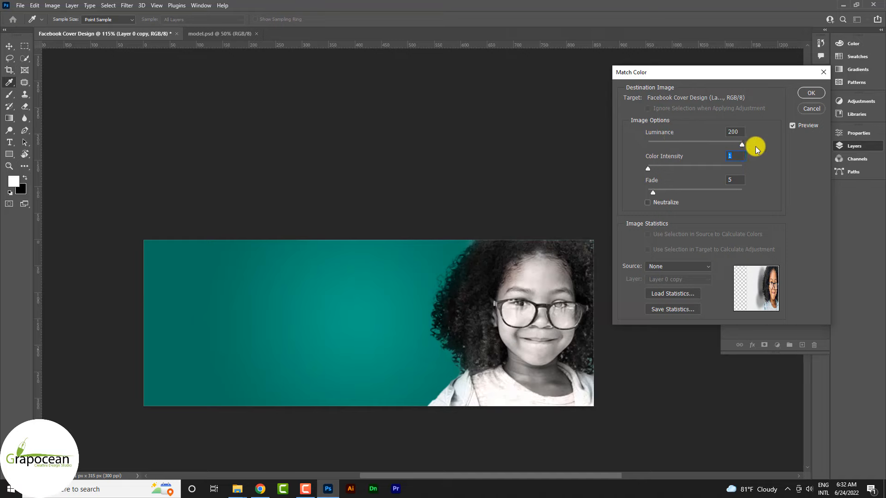
pyautogui.moveTo(653, 175); pyautogui.dragTo(705, 203)
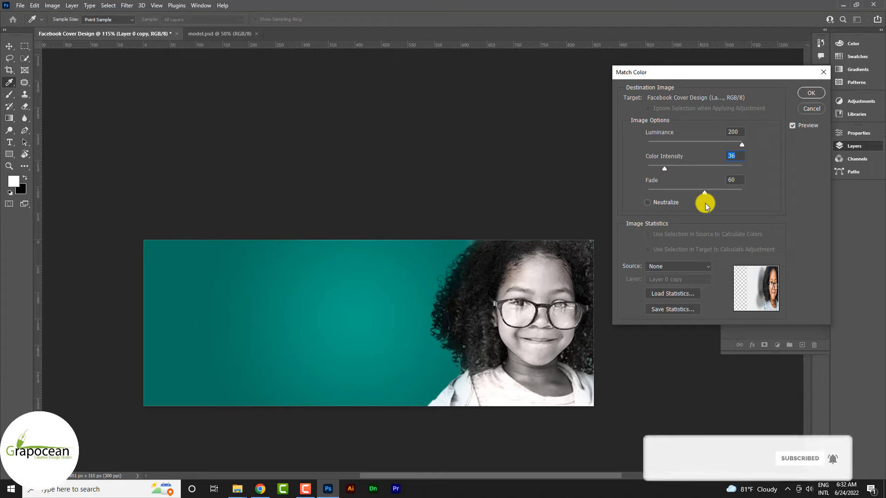
pyautogui.click(807, 95)
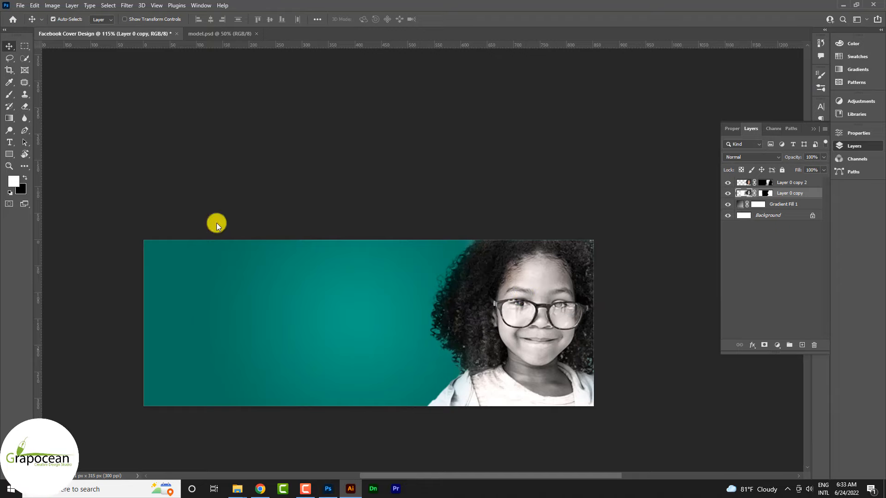
# Open the classroom-2093744_1920 image from the facebook cover school folder
pyautogui.click(19, 5)
pyautogui.click(41, 20)
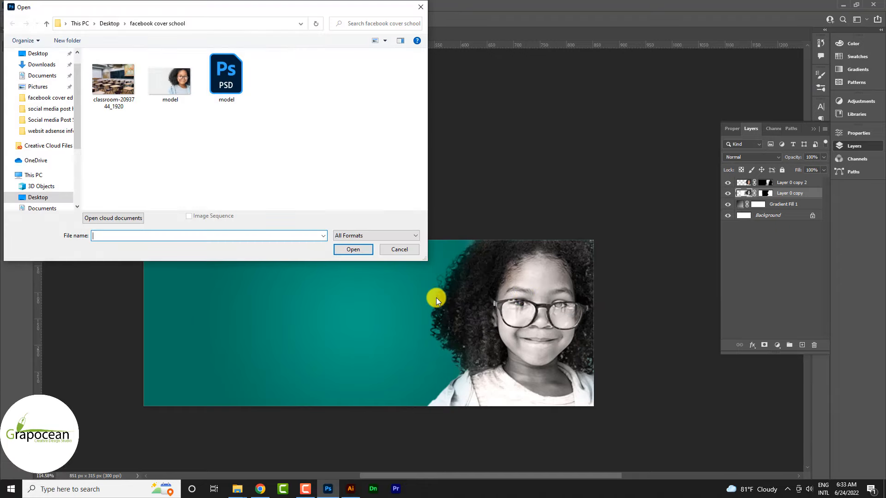
pyautogui.click(348, 253)
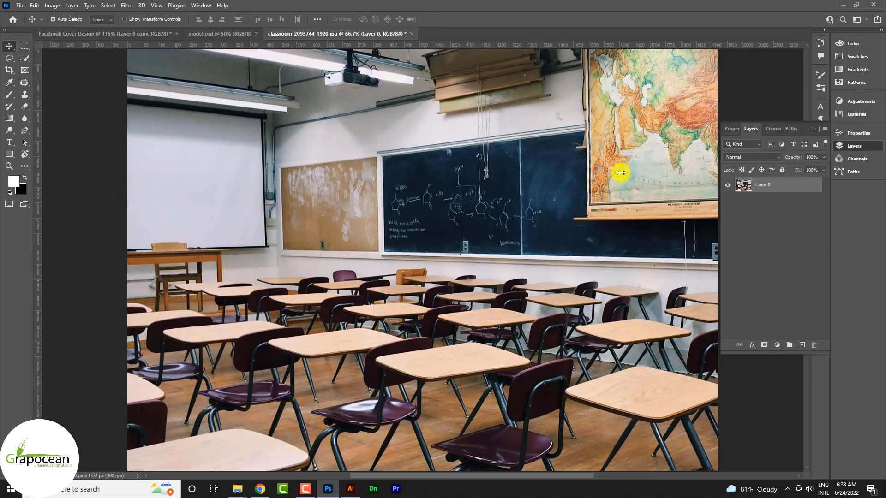
# Place the classroom photo beneath Gradient Fill 1 in the Facebook cover and scale it down to about 858 x 613 px
pyautogui.moveTo(331, 140); pyautogui.dragTo(356, 316)
pyautogui.moveTo(788, 197); pyautogui.dragTo(783, 220)
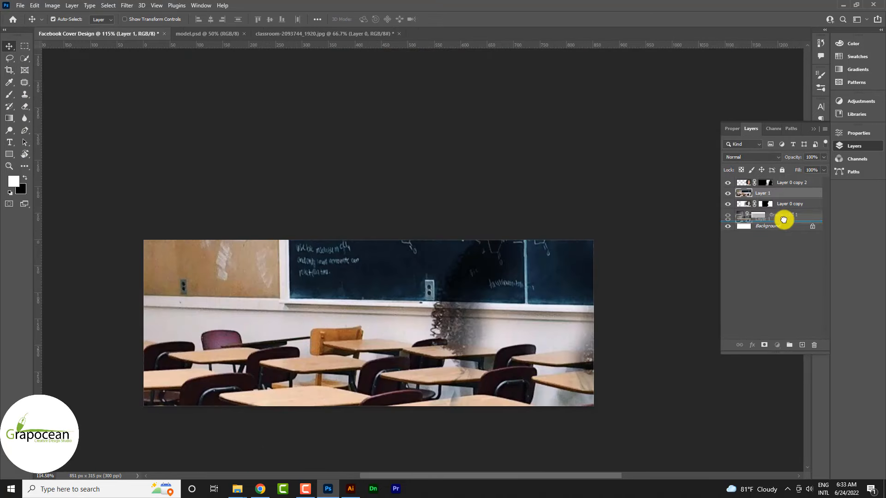
pyautogui.hotkey('ctrl', 't')
pyautogui.hotkey('ctrl', '0')
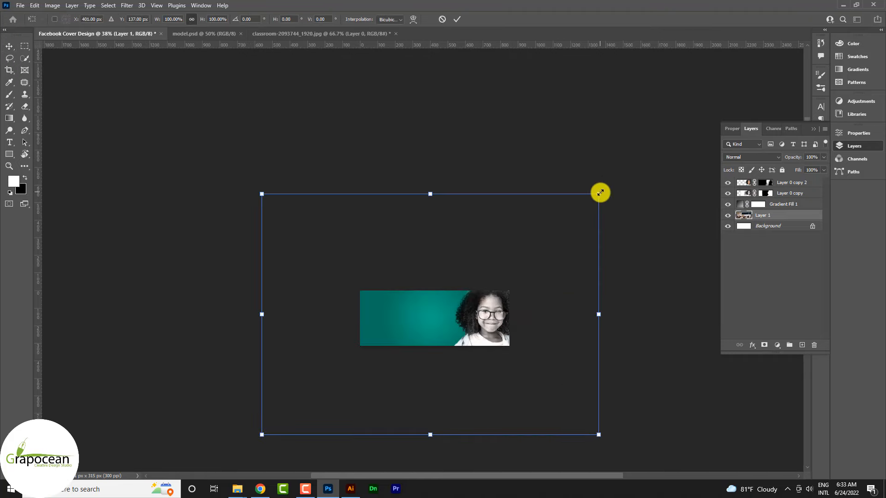
pyautogui.moveTo(600, 193); pyautogui.dragTo(528, 273)
pyautogui.scroll(5, 512, 295)
pyautogui.moveTo(547, 225); pyautogui.dragTo(532, 253)
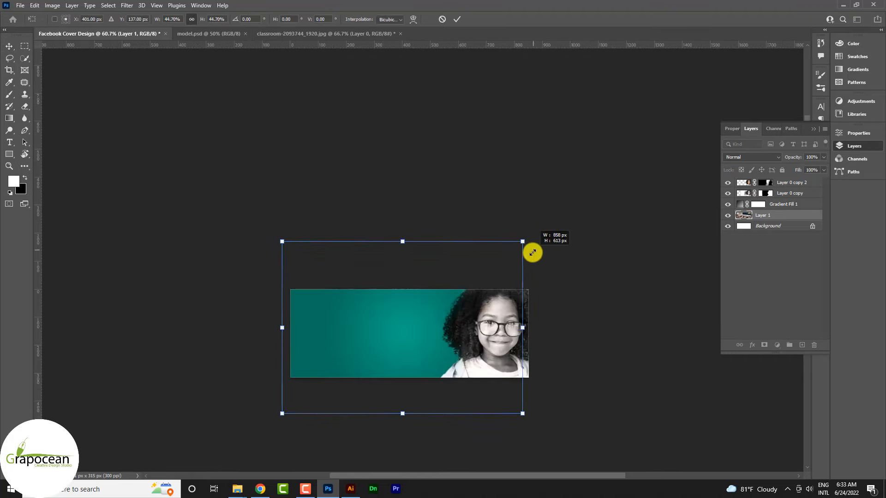
pyautogui.click(456, 18)
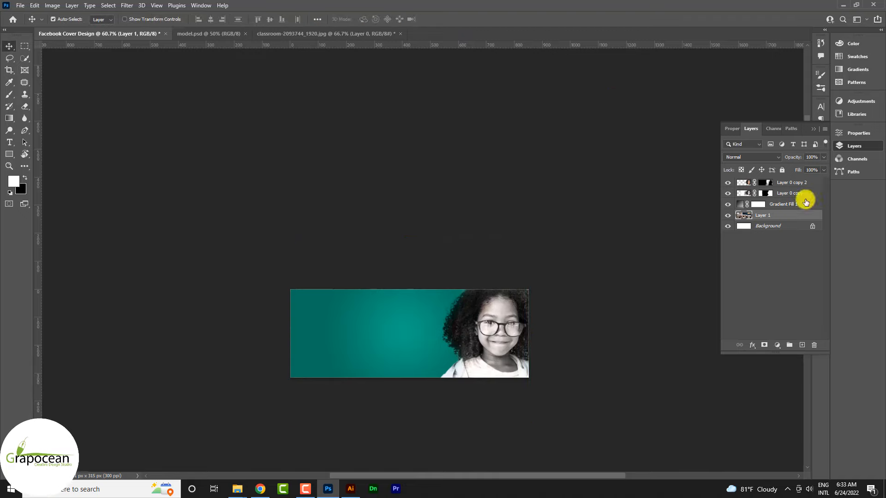
# Set the opacity of the Gradient Fill 1 layer to 97%
pyautogui.click(806, 195)
pyautogui.moveTo(820, 170); pyautogui.dragTo(869, 167)
pyautogui.click(792, 204)
pyautogui.moveTo(812, 170); pyautogui.dragTo(823, 171)
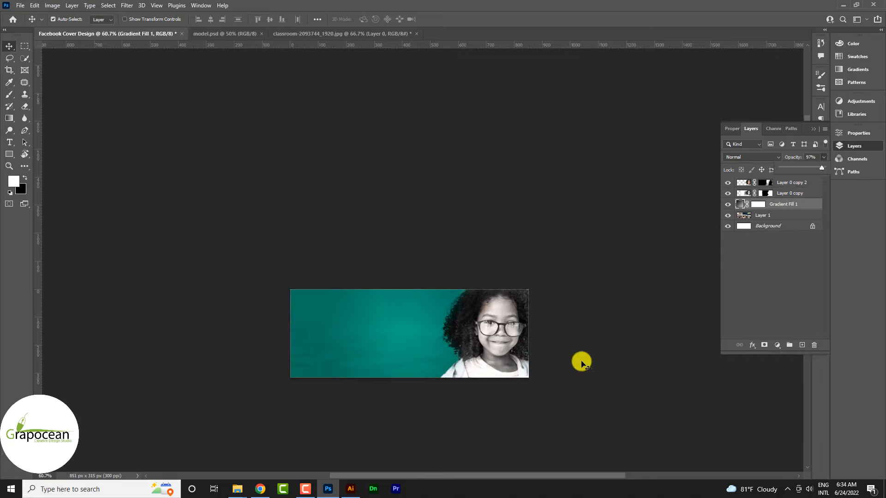
# Scale the classroom photo down further and reposition it behind the teal area beside the girl
pyautogui.click(433, 360)
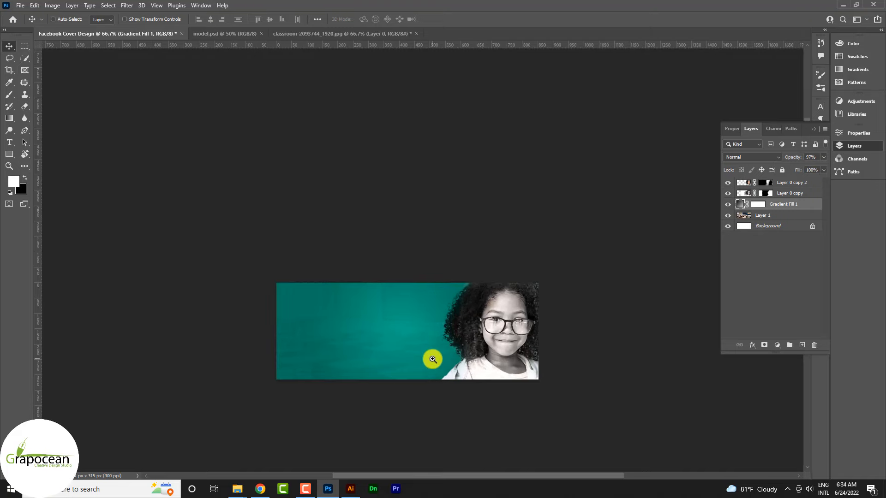
pyautogui.scroll(-2, 417, 378)
pyautogui.scroll(-3, 421, 372)
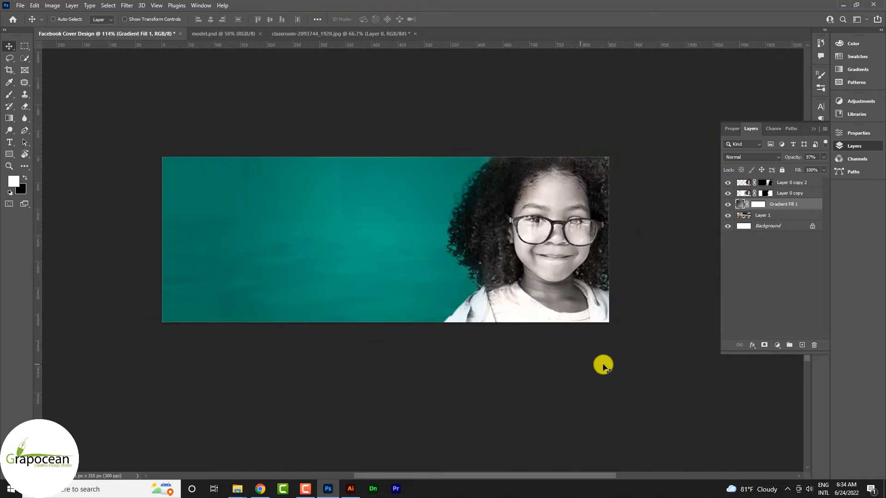
pyautogui.click(770, 217)
pyautogui.hotkey('ctrl', 't')
pyautogui.moveTo(615, 407); pyautogui.dragTo(438, 360)
pyautogui.moveTo(380, 279); pyautogui.dragTo(386, 297)
pyautogui.moveTo(508, 341)
pyautogui.mouseDown()
pyautogui.moveTo(475, 334)
pyautogui.moveTo(503, 336)
pyautogui.mouseUp()
pyautogui.moveTo(411, 301); pyautogui.dragTo(413, 298)
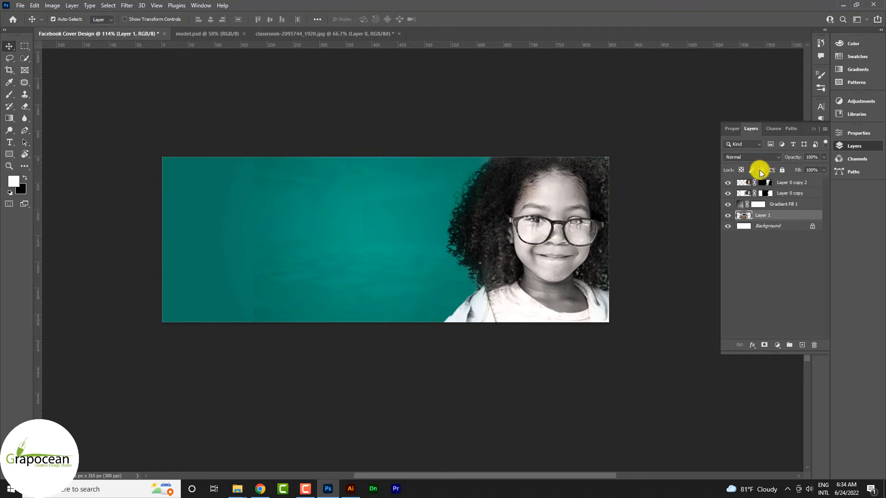
# Add a layer mask to the classroom layer and fade out the photo's left edge with the Gradient tool
pyautogui.click(765, 345)
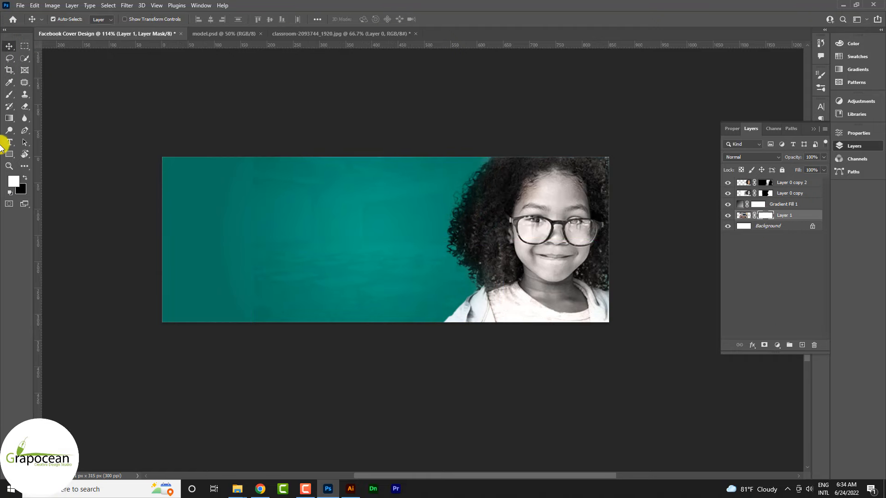
pyautogui.click(9, 118)
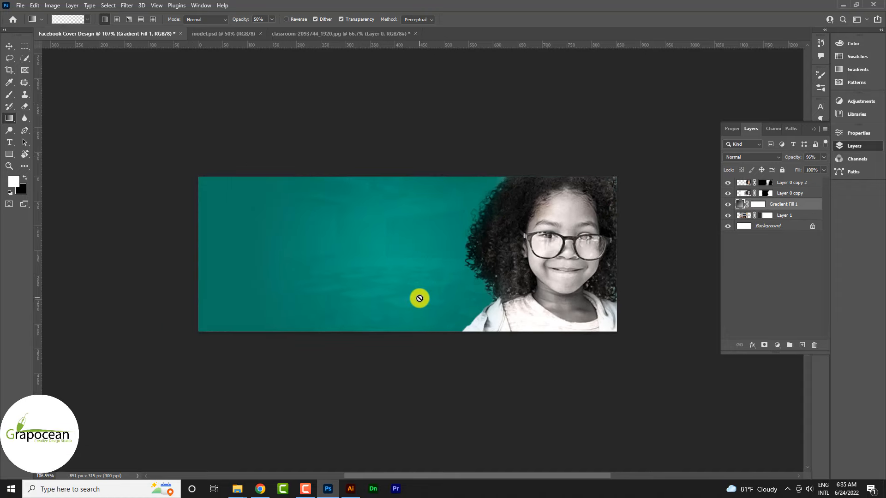
# Switch to Illustrator and create a new CMYK document with a portrait artboard
pyautogui.click(355, 488)
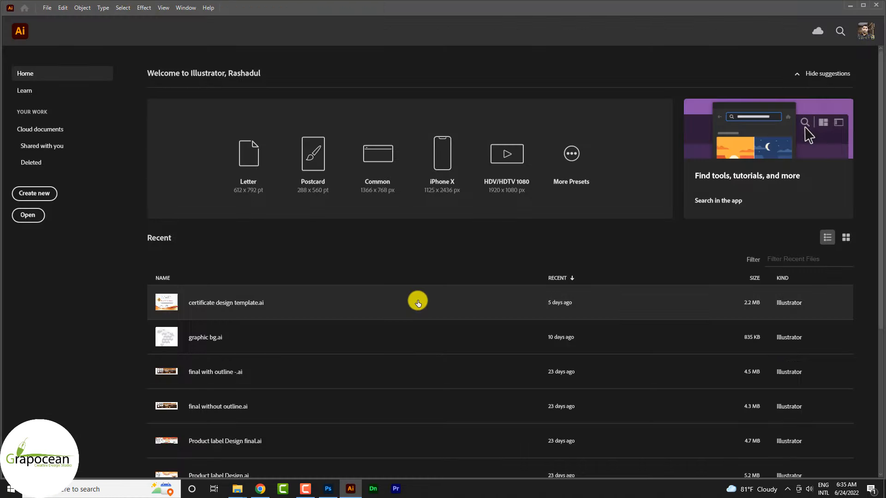
pyautogui.click(36, 193)
pyautogui.click(627, 387)
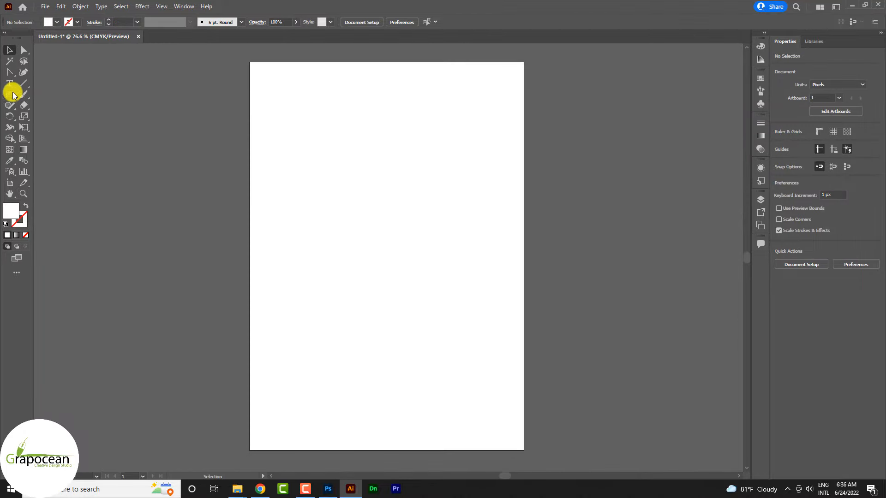
# Draw a tall, narrow white ellipse about 122 x 705 px on the canvas beside the artboard's left edge
pyautogui.moveTo(13, 96); pyautogui.dragTo(55, 93)
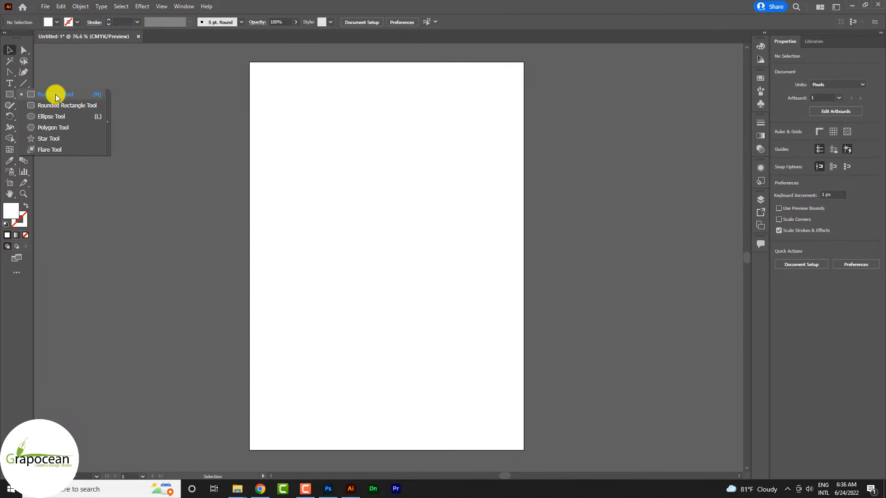
pyautogui.click(59, 113)
pyautogui.moveTo(138, 94); pyautogui.dragTo(194, 419)
pyautogui.click(11, 52)
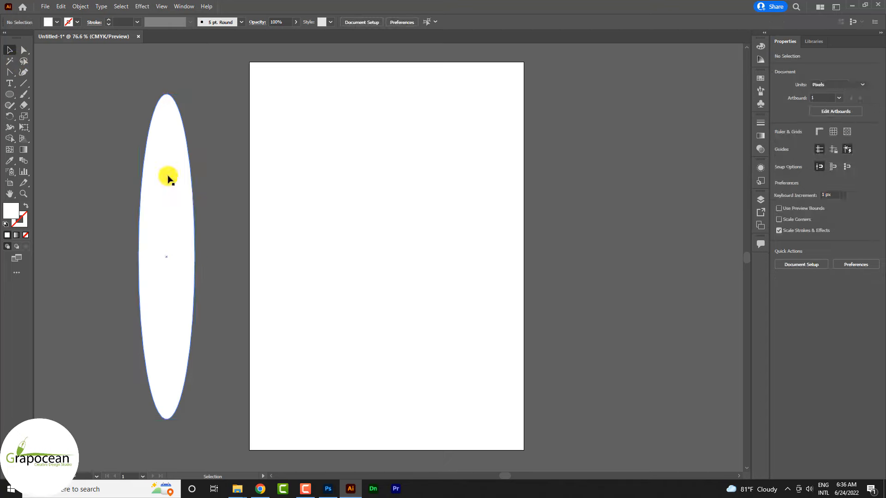
# Convert the ellipse's top and bottom anchor points to sharp corners
pyautogui.click(168, 178)
pyautogui.click(10, 72)
pyautogui.click(167, 94)
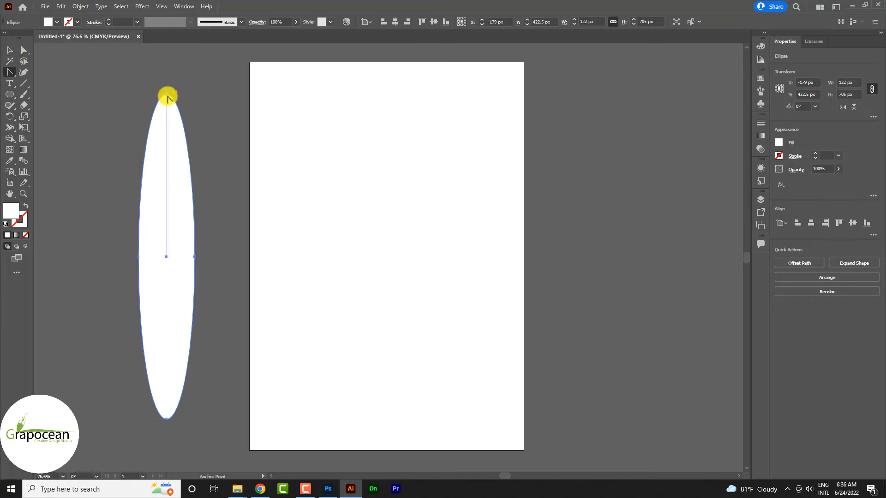
pyautogui.click(167, 420)
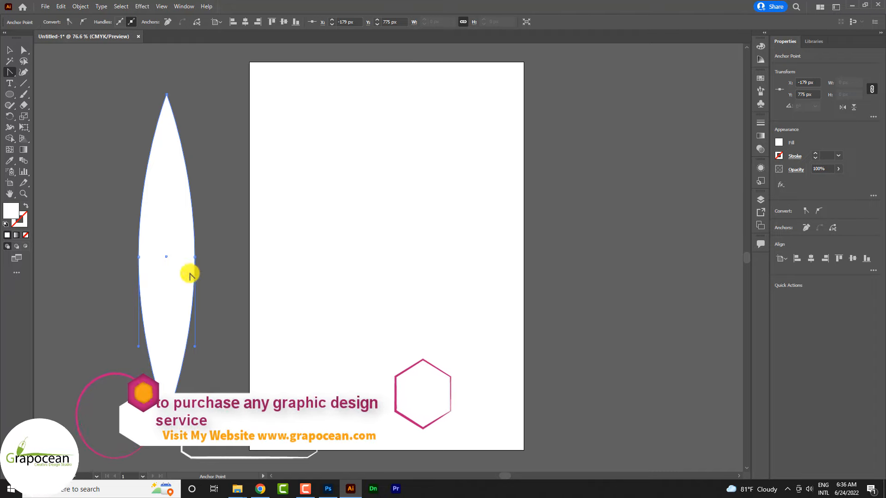
# Narrow the pointed shape to about 18 px wide
pyautogui.click(10, 49)
pyautogui.moveTo(194, 257); pyautogui.dragTo(146, 257)
pyautogui.click(6, 49)
pyautogui.click(170, 237)
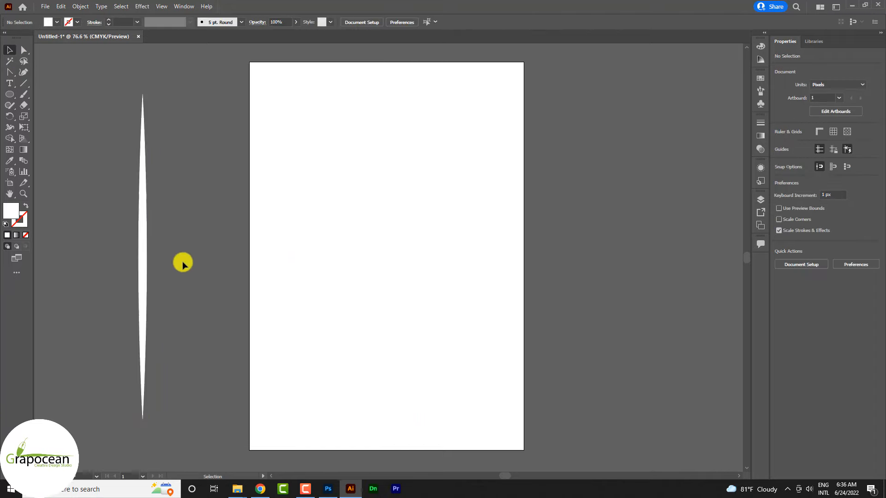
# Enlarge the pointed shape proportionally to about 947 px tall, and narrow its width to about 8.4 px
pyautogui.click(145, 245)
pyautogui.scroll(-2, 148, 328)
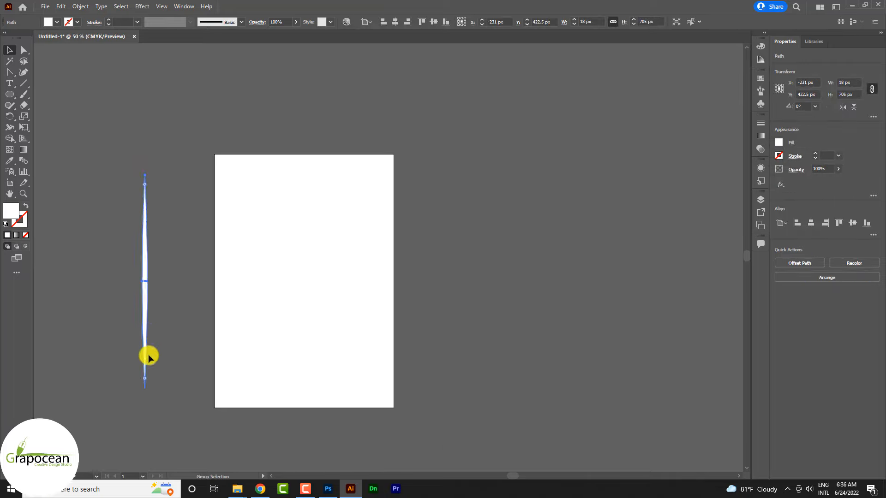
pyautogui.moveTo(144, 404); pyautogui.dragTo(145, 465)
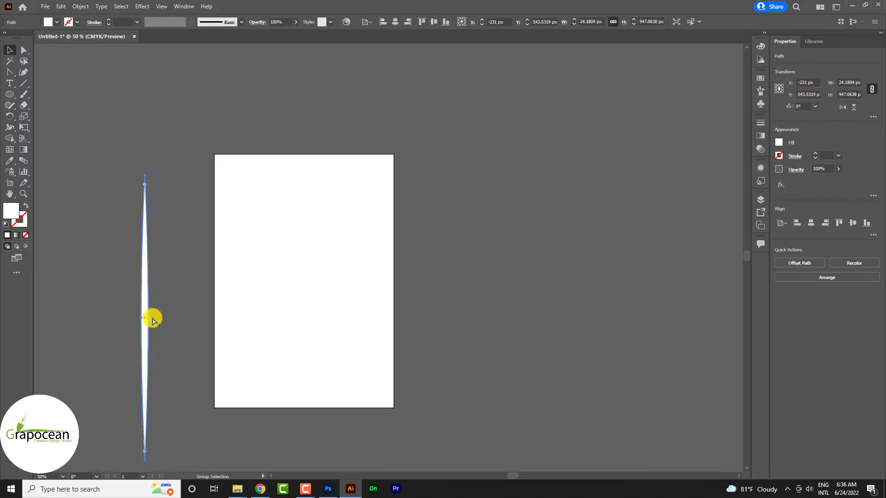
pyautogui.scroll(5, 152, 317)
pyautogui.moveTo(127, 317); pyautogui.dragTo(99, 320)
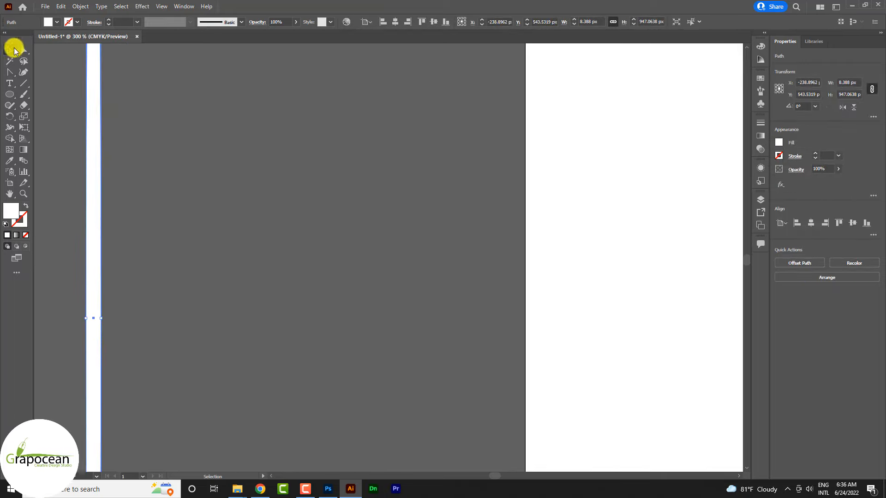
pyautogui.click(261, 200)
# Duplicate the thin pointed shape horizontally to the right, offset about 13 px from the original
pyautogui.scroll(-5, 271, 216)
pyautogui.scroll(1, 243, 233)
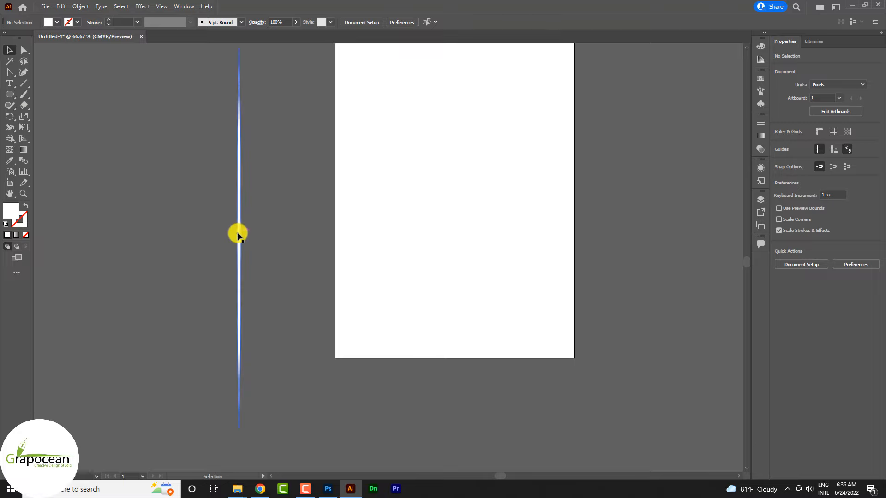
pyautogui.moveTo(245, 236); pyautogui.dragTo(246, 236)
pyautogui.scroll(4, 271, 249)
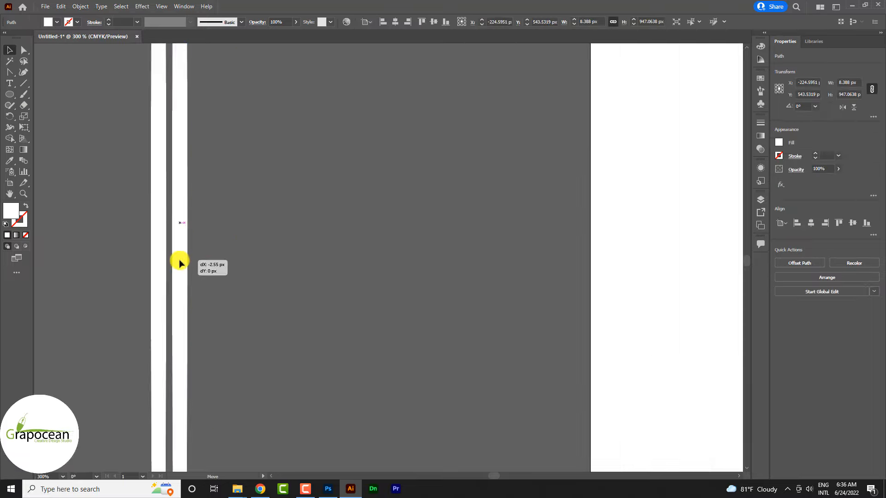
pyautogui.click(231, 252)
pyautogui.moveTo(181, 254); pyautogui.dragTo(185, 254)
pyautogui.press('Delete')
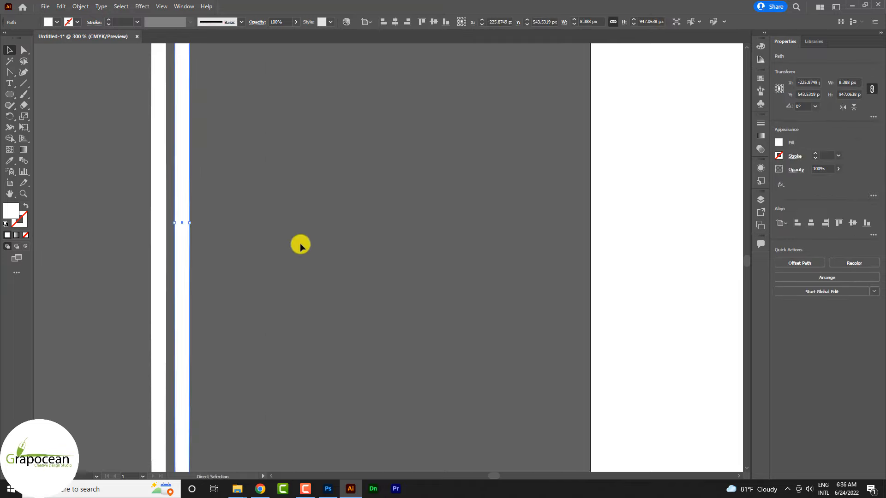
# Repeat the duplicate transformation to build a long row of evenly spaced pointed stripes
pyautogui.scroll(-4, 299, 243)
pyautogui.hotkey('ctrl', 'd')
pyautogui.hotkey('ctrl', 'd')
pyautogui.hotkey('ctrl', 'd')
pyautogui.hotkey('ctrl', 'd')
pyautogui.hotkey('ctrl', 'd')
pyautogui.hotkey('ctrl', 'd')
pyautogui.hotkey('ctrl', 'd')
pyautogui.hotkey('ctrl', 'd')
pyautogui.hotkey('ctrl', 'd')
pyautogui.hotkey('ctrl', 'd')
pyautogui.hotkey('ctrl', 'd')
pyautogui.hotkey('ctrl', 'd')
pyautogui.hotkey('ctrl', 'd')
pyautogui.hotkey('ctrl', 'd')
pyautogui.hotkey('ctrl', 'd')
pyautogui.hotkey('ctrl', 'd')
pyautogui.hotkey('ctrl', 'd')
pyautogui.hotkey('ctrl', 'd')
pyautogui.hotkey('ctrl', 'd')
pyautogui.hotkey('ctrl', 'd')
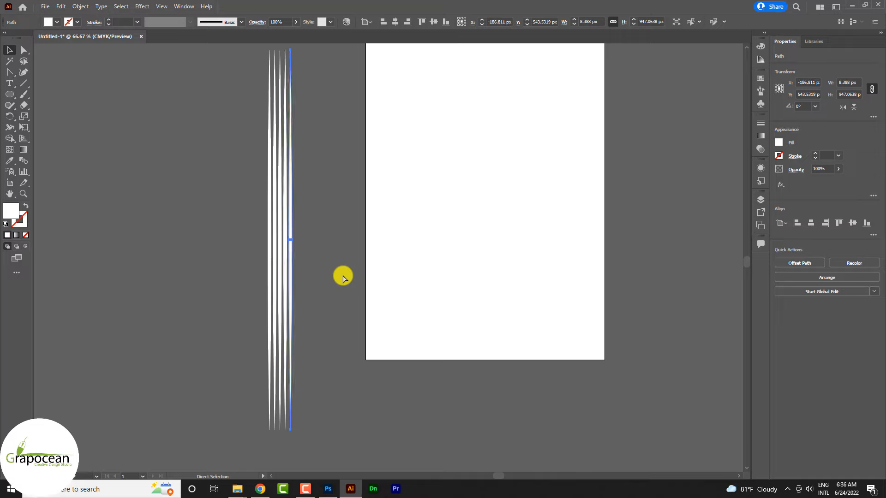
pyautogui.hotkey('ctrl', 'd')
pyautogui.hotkey('ctrl', 'd')
pyautogui.hotkey('ctrl', 'd')
pyautogui.hotkey('ctrl', 'd')
pyautogui.hotkey('ctrl', 'd')
pyautogui.hotkey('ctrl', 'd')
pyautogui.hotkey('ctrl', 'd')
pyautogui.hotkey('ctrl', 'd')
pyautogui.hotkey('ctrl', 'd')
pyautogui.hotkey('ctrl', 'd')
pyautogui.hotkey('ctrl', 'd')
pyautogui.hotkey('ctrl', 'd')
pyautogui.hotkey('ctrl', 'd')
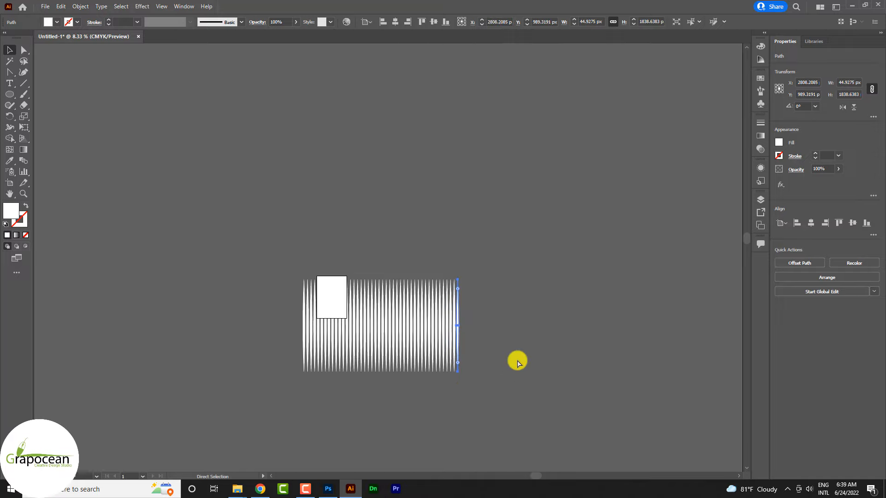
# Select all the stripes and bring them into the Photoshop cover as a vector smart object above Gradient Fill 1
pyautogui.moveTo(562, 344); pyautogui.dragTo(281, 337)
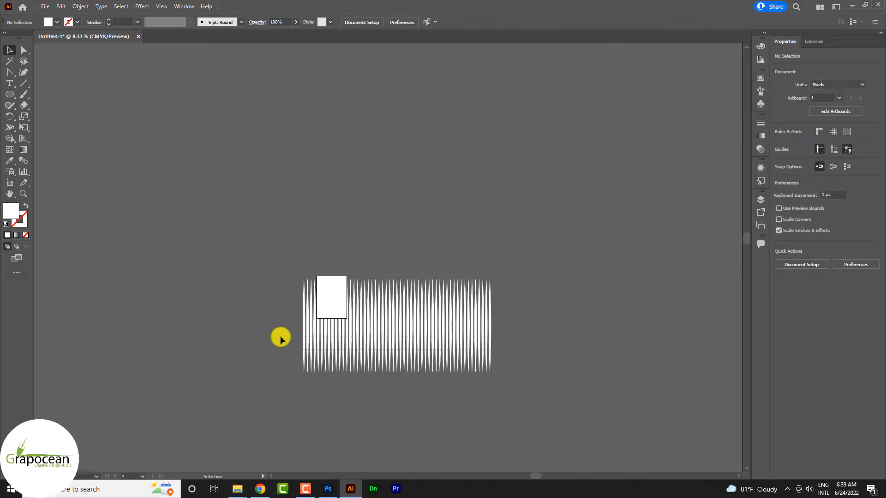
pyautogui.moveTo(407, 344); pyautogui.dragTo(327, 492)
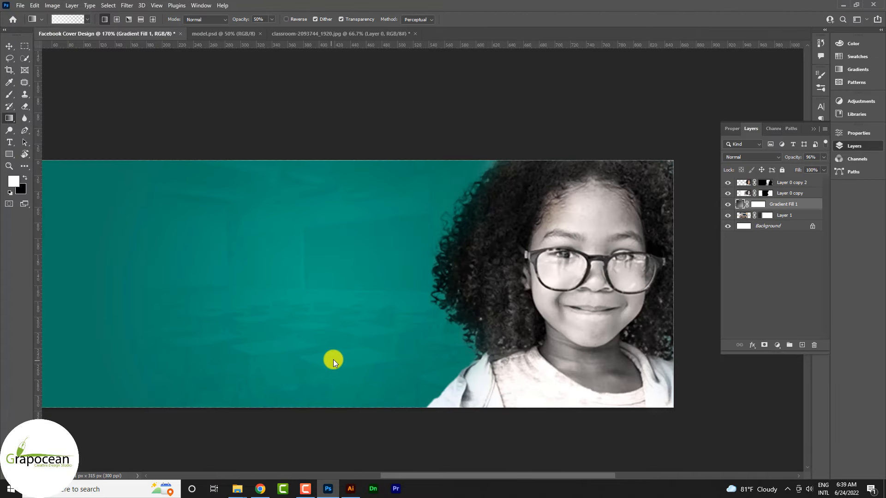
pyautogui.moveTo(333, 359); pyautogui.dragTo(334, 358)
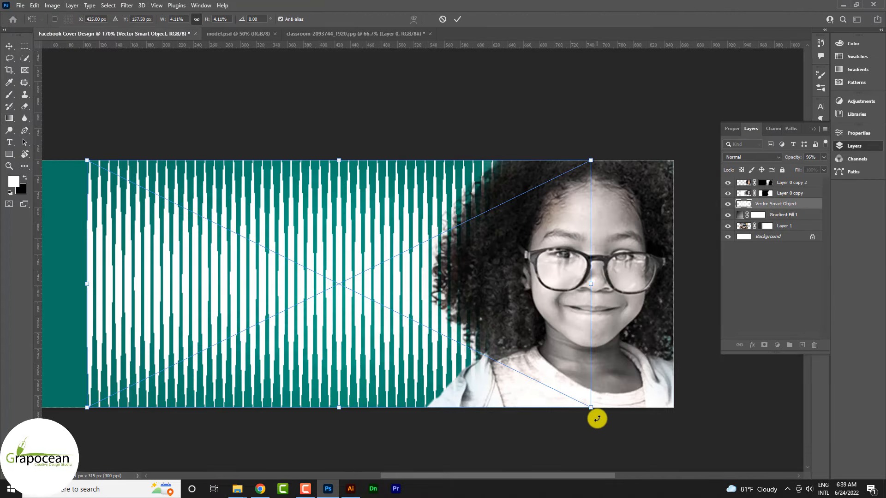
# Tilt the stripes diagonally, position them over the teal area from the left edge to the girl, and apply the transform
pyautogui.moveTo(597, 419); pyautogui.dragTo(607, 337)
pyautogui.moveTo(421, 332); pyautogui.dragTo(277, 323)
pyautogui.scroll(-3, 376, 333)
pyautogui.moveTo(453, 336); pyautogui.dragTo(489, 345)
pyautogui.click(459, 19)
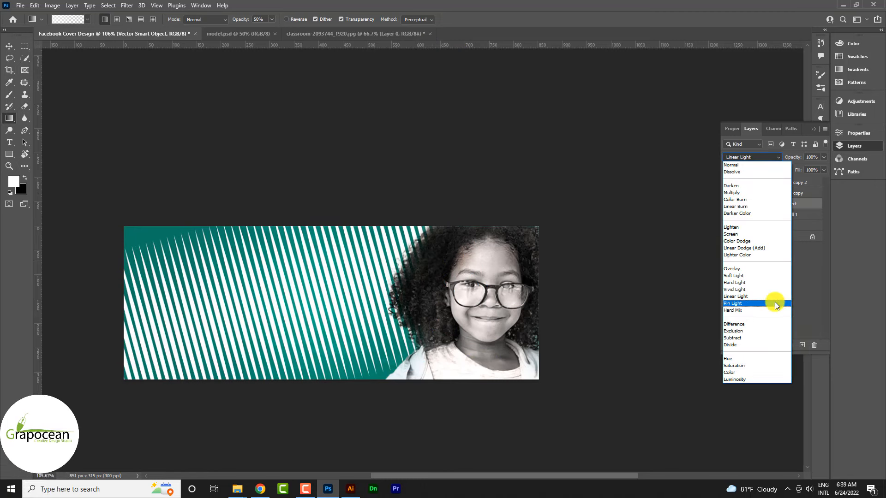
# Keep the stripe layer's blend mode at Normal and set its opacity to 11%
pyautogui.click(694, 354)
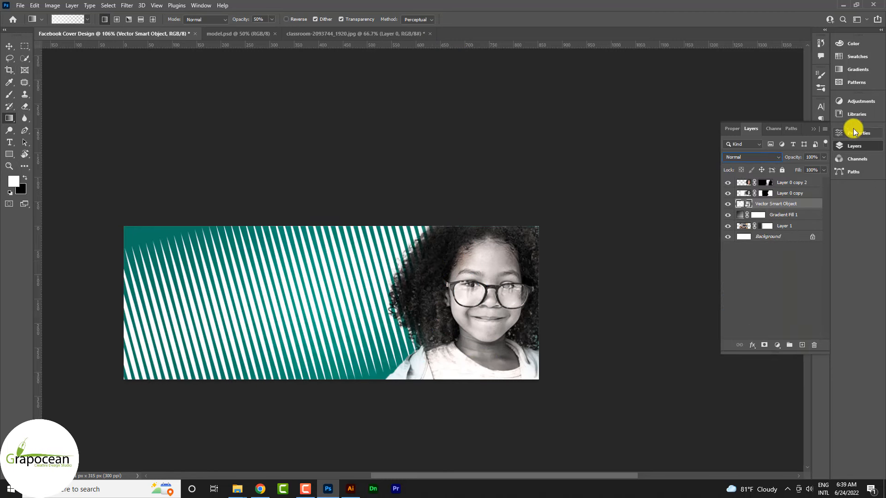
pyautogui.moveTo(809, 168); pyautogui.dragTo(787, 169)
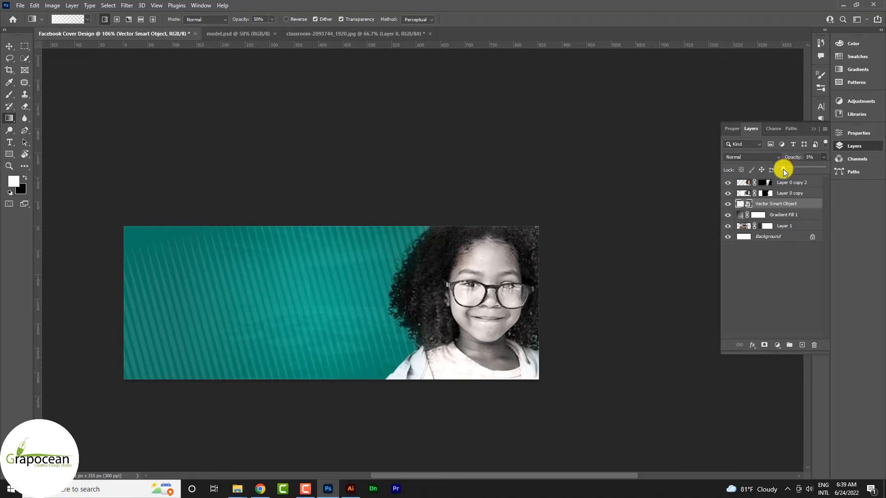
pyautogui.moveTo(783, 169); pyautogui.dragTo(785, 168)
# Add a layer mask to the stripe layer and try hiding the central stripes with a black 700 px brush
pyautogui.rightClick(15, 101)
pyautogui.click(46, 91)
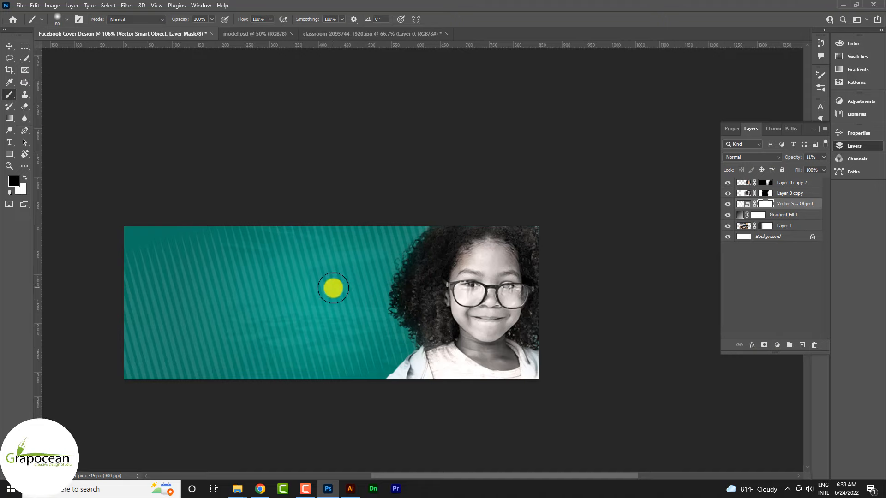
pyautogui.press(']')
pyautogui.press(']')
pyautogui.press(']')
pyautogui.press(']')
pyautogui.press(']')
pyautogui.press(']')
pyautogui.press(']')
pyautogui.press(']')
pyautogui.click(320, 299)
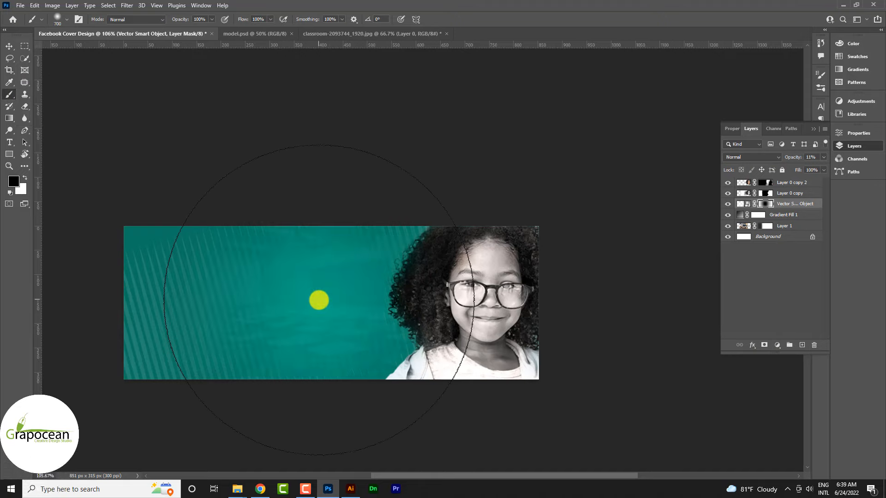
# Undo the 700 px brush dab and mask out the central stripes with a 500 px black brush
pyautogui.hotkey('ctrl', 'z')
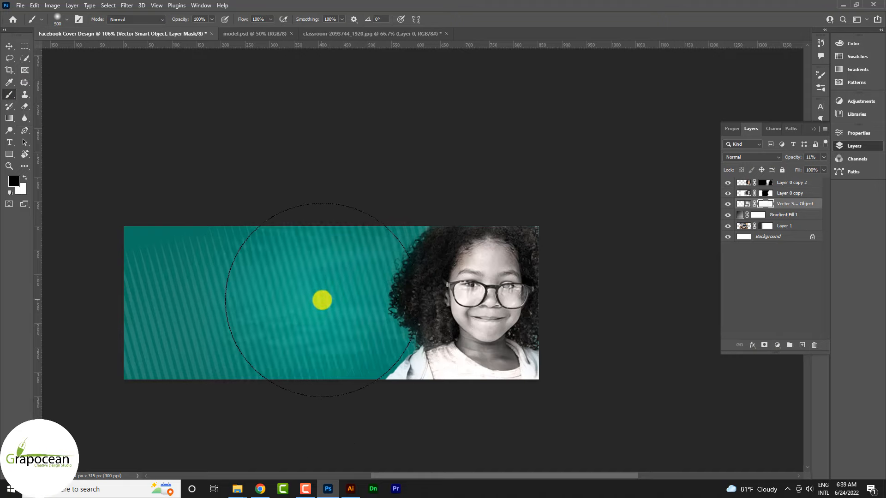
pyautogui.click(322, 300)
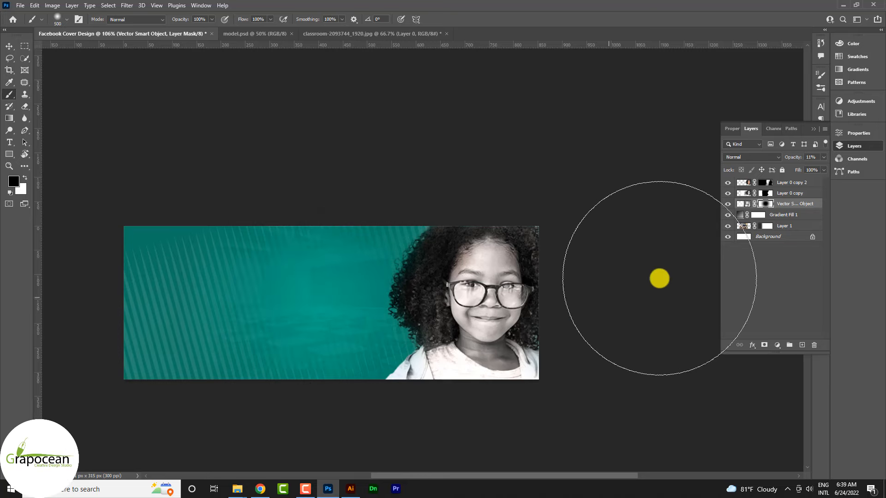
pyautogui.click(771, 216)
pyautogui.press('x')
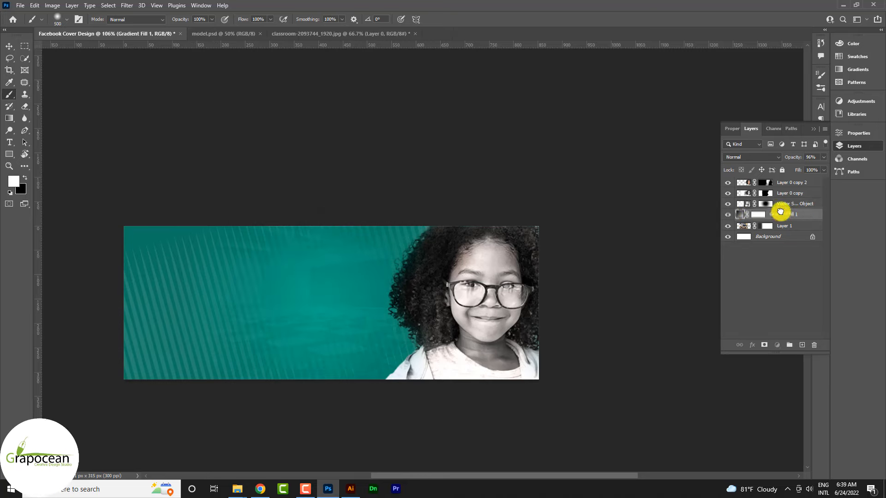
pyautogui.moveTo(781, 202); pyautogui.dragTo(782, 205)
pyautogui.hotkey('ctrl', 'z')
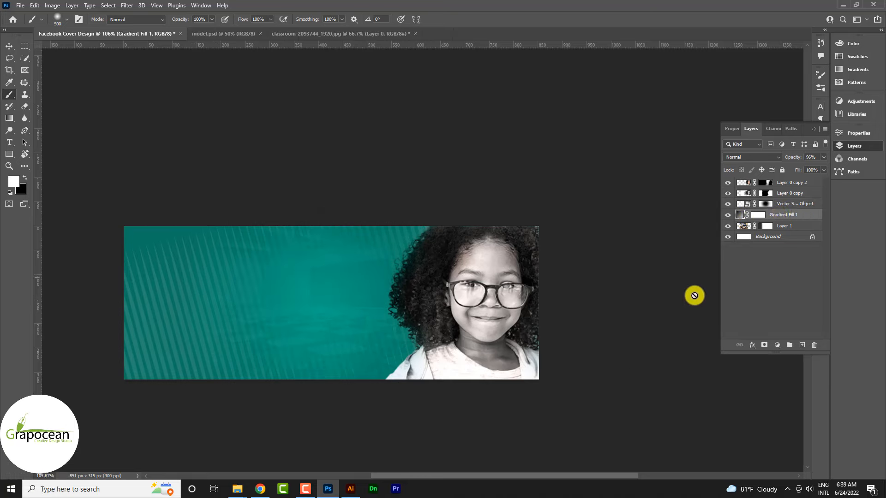
pyautogui.scroll(-6, 442, 355)
pyautogui.scroll(6, 433, 361)
pyautogui.scroll(1, 379, 344)
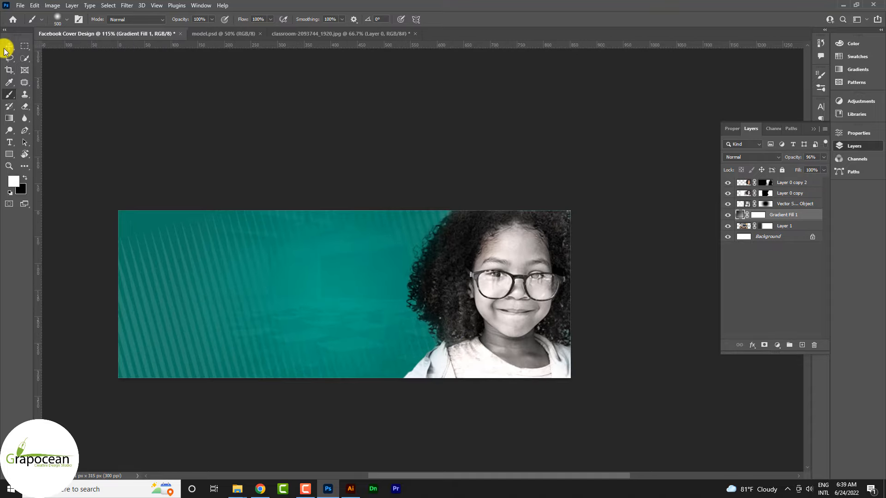
pyautogui.click(9, 46)
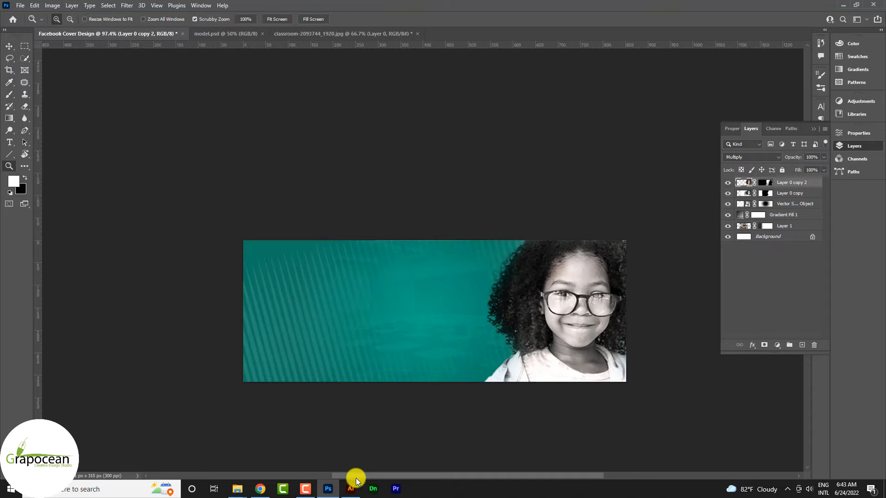
# Switch to Illustrator and set the stepped line's stroke weight to 1 pt
pyautogui.click(351, 489)
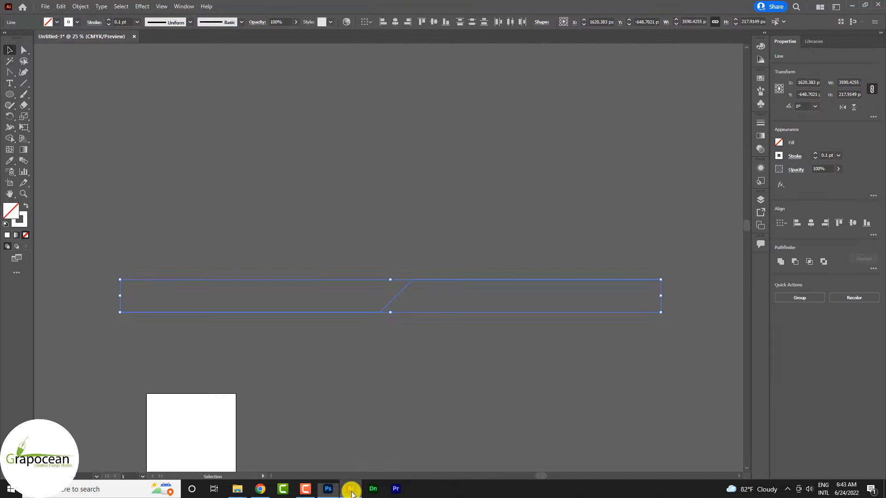
pyautogui.click(109, 21)
pyautogui.click(338, 241)
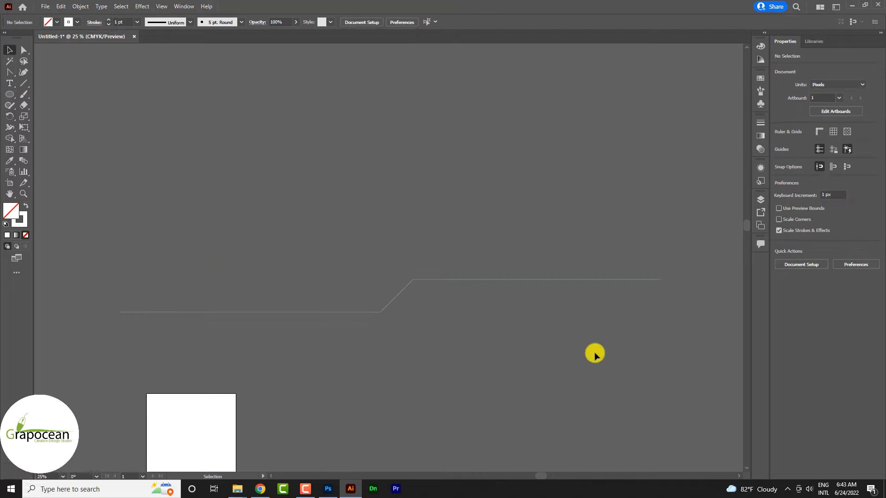
# Try thicker strokes on the whole stepped line and bring its stroke weight back to 1 pt
pyautogui.moveTo(595, 353); pyautogui.dragTo(339, 236)
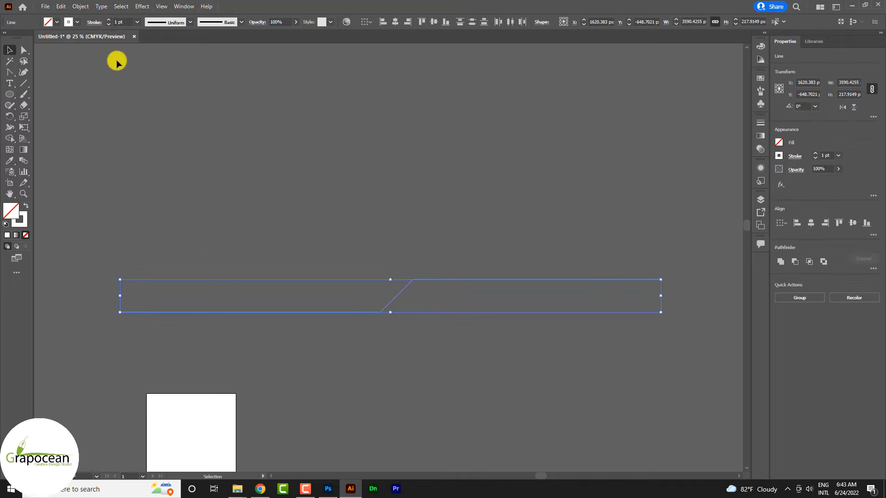
pyautogui.click(109, 19)
pyautogui.click(109, 20)
pyautogui.click(108, 19)
pyautogui.click(108, 20)
pyautogui.click(110, 24)
pyautogui.click(110, 24)
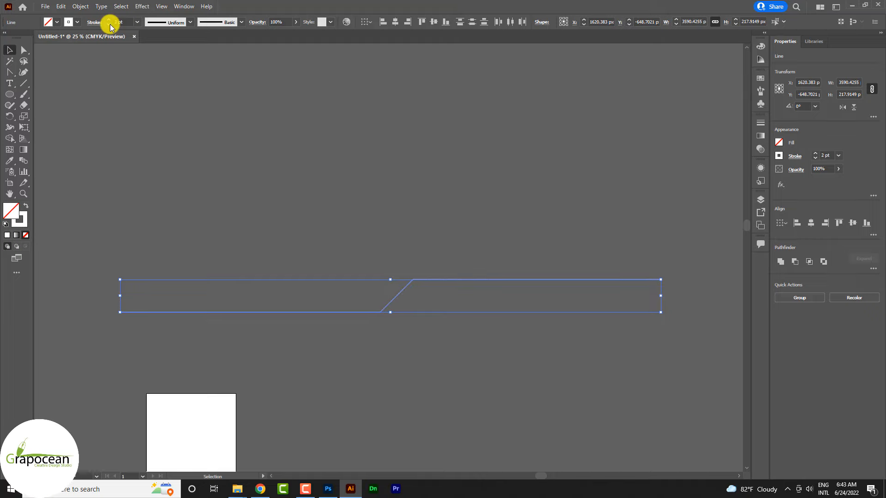
pyautogui.click(109, 25)
# Copy the whole stepped line and paste it into the Facebook cover in Photoshop as a Smart Object
pyautogui.click(227, 215)
pyautogui.moveTo(227, 216); pyautogui.dragTo(548, 338)
pyautogui.click(366, 445)
pyautogui.click(328, 488)
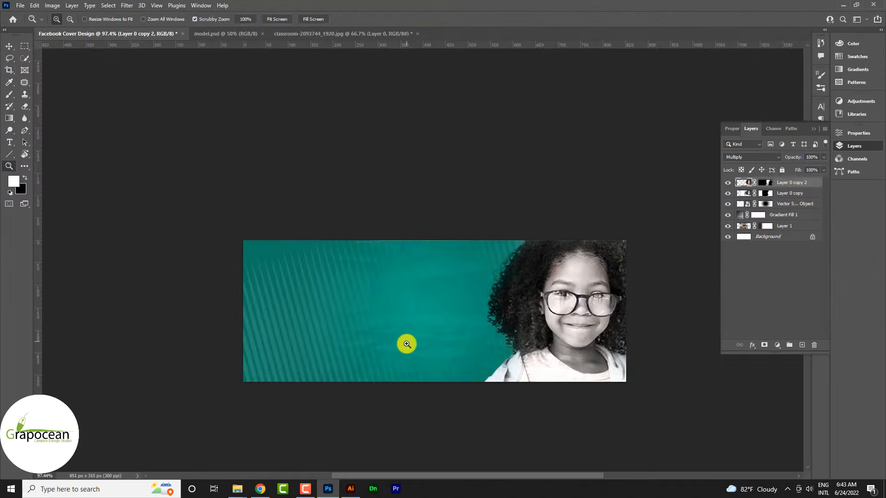
pyautogui.hotkey('ctrl', 'v')
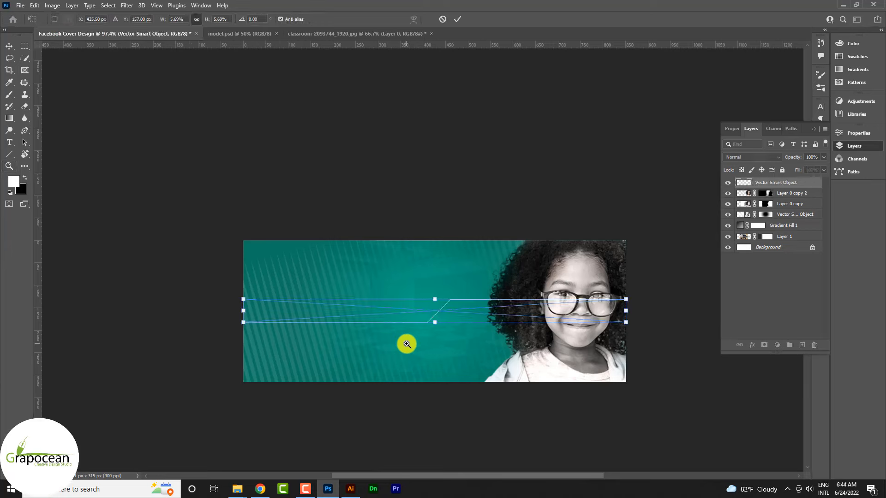
pyautogui.click(460, 21)
# Rotate the pasted stepped line to 45° and scale it down to about 3.38%
pyautogui.hotkey('ctrl', 'space')
pyautogui.moveTo(480, 288); pyautogui.dragTo(524, 332)
pyautogui.hotkey('ctrl', 't')
pyautogui.hotkey('ctrl', 'space')
pyautogui.moveTo(447, 328); pyautogui.dragTo(402, 327)
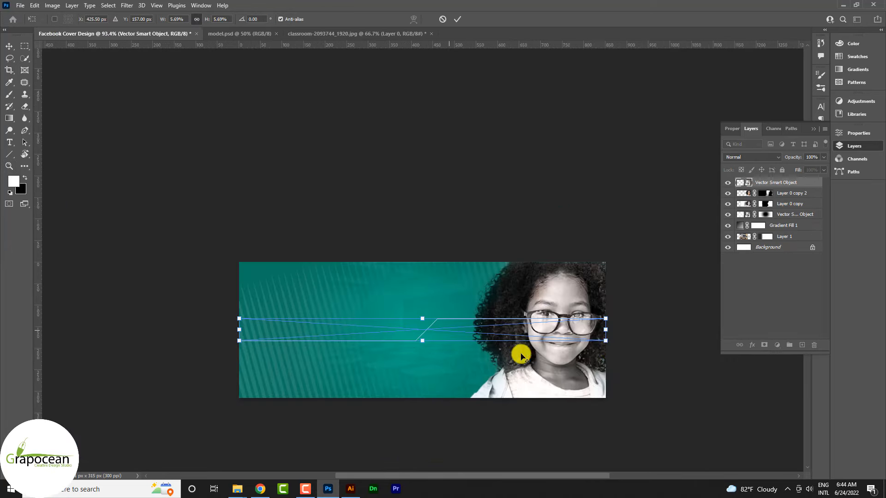
pyautogui.moveTo(611, 345); pyautogui.dragTo(459, 405)
pyautogui.scroll(2, 435, 342)
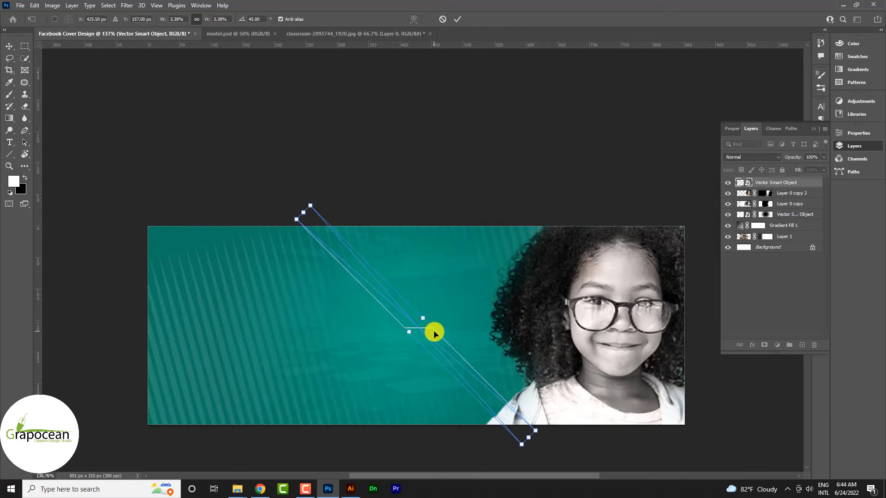
# Move the diagonal line up beside the girl's hair, scale it to about 2.64%, and apply the transform
pyautogui.moveTo(435, 332); pyautogui.dragTo(456, 309)
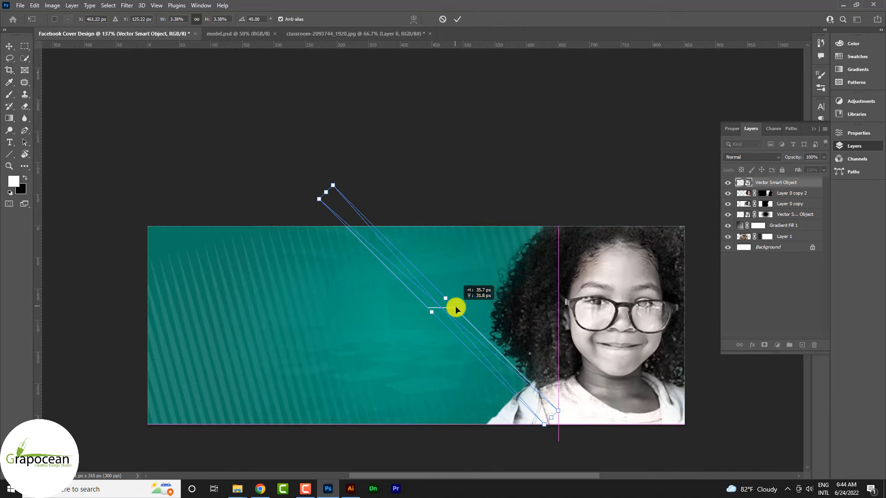
pyautogui.moveTo(558, 416); pyautogui.dragTo(519, 400)
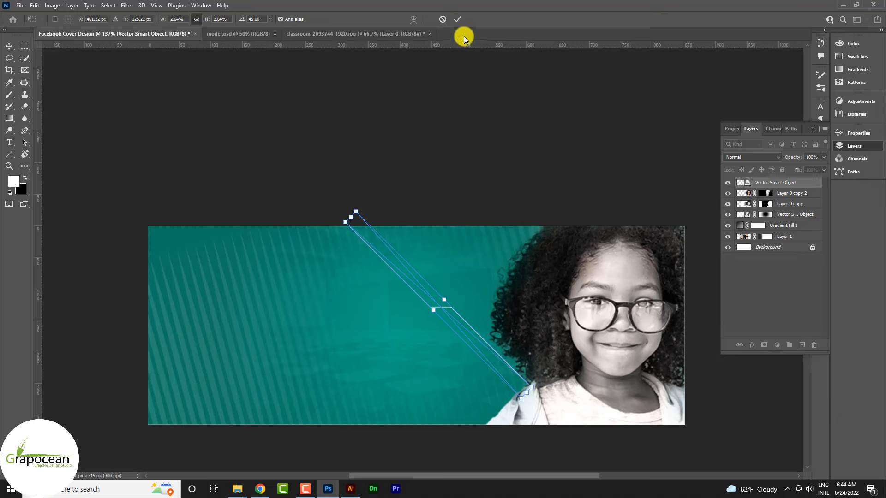
pyautogui.click(457, 19)
pyautogui.press('z')
pyautogui.scroll(-3, 532, 368)
pyautogui.scroll(3, 562, 355)
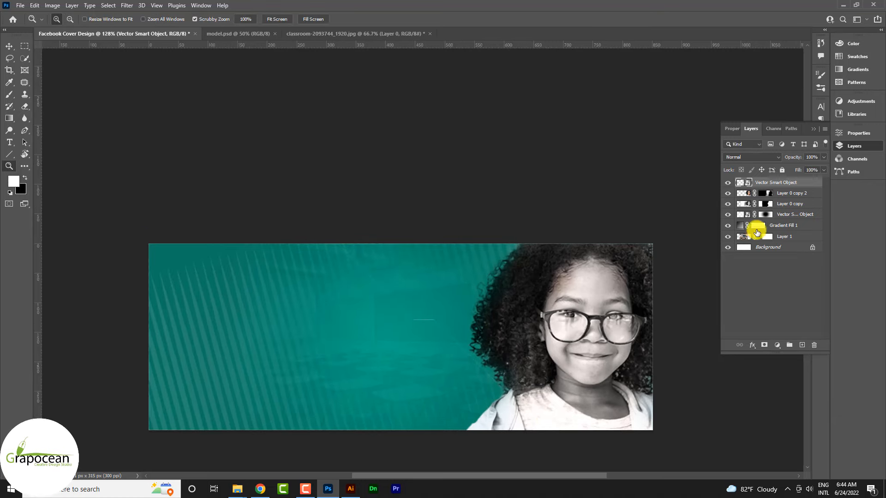
# Duplicate the diagonal line's layer and combine both copies into a single Smart Object
pyautogui.moveTo(802, 347); pyautogui.dragTo(801, 346)
pyautogui.keyDown('shift'); pyautogui.click(804, 192); pyautogui.keyUp('shift')
pyautogui.rightClick(804, 192)
pyautogui.click(730, 169)
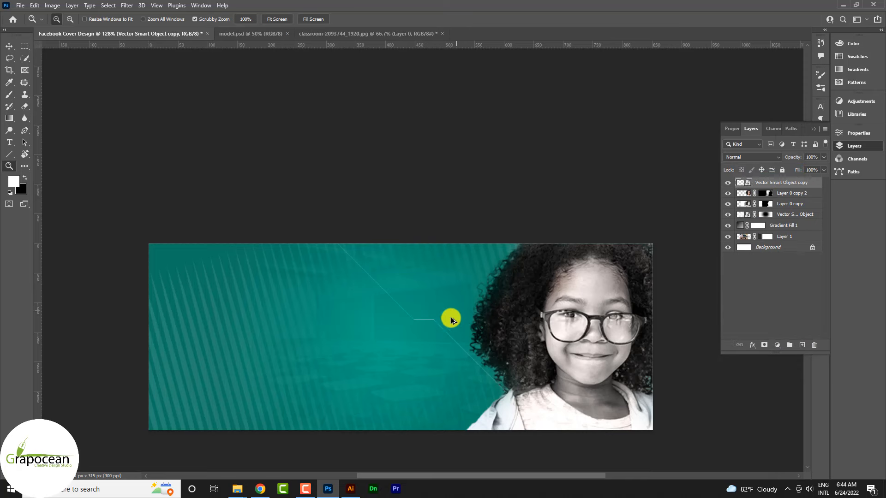
# Duplicate the combined line layer and move the copy down below the original with Free Transform
pyautogui.scroll(3, 450, 317)
pyautogui.moveTo(790, 184); pyautogui.dragTo(803, 345)
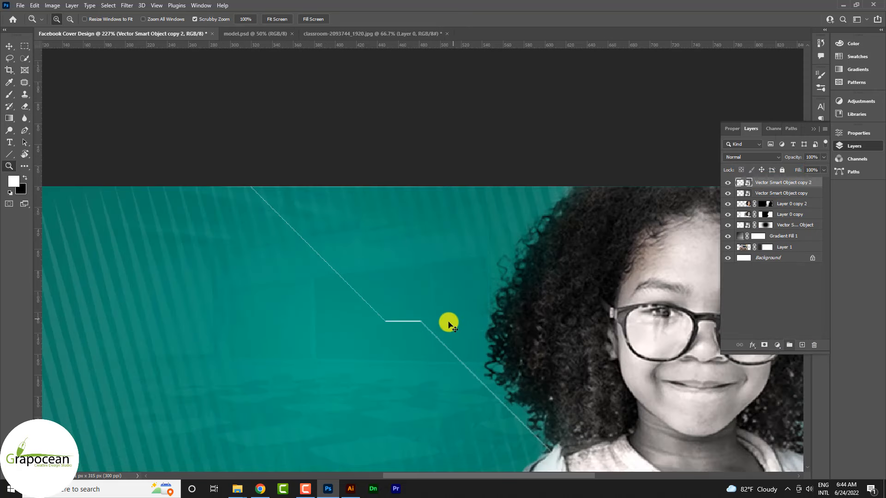
pyautogui.hotkey('ctrl', 't')
pyautogui.scroll(-3, 430, 322)
pyautogui.moveTo(430, 323); pyautogui.dragTo(436, 379)
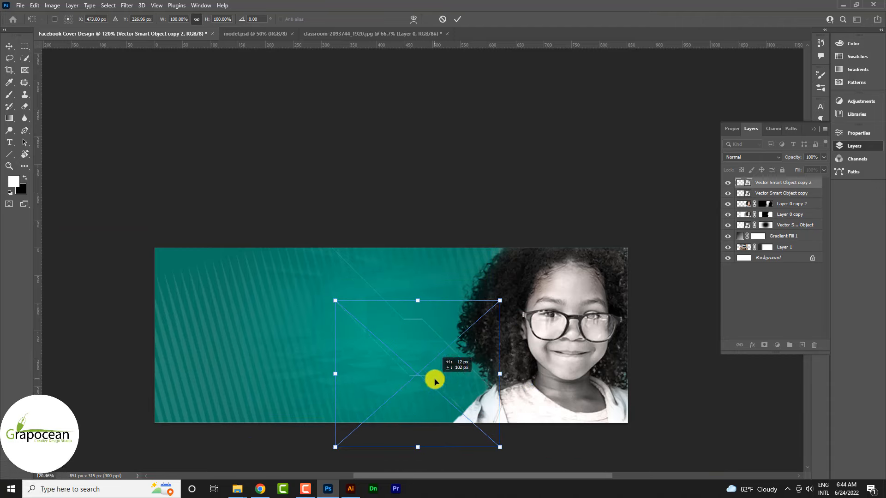
# Flip the line copy horizontally and vertically, place it up and left of the original at about X 313, Y 79 px, and apply the transform
pyautogui.rightClick(442, 385)
pyautogui.click(479, 373)
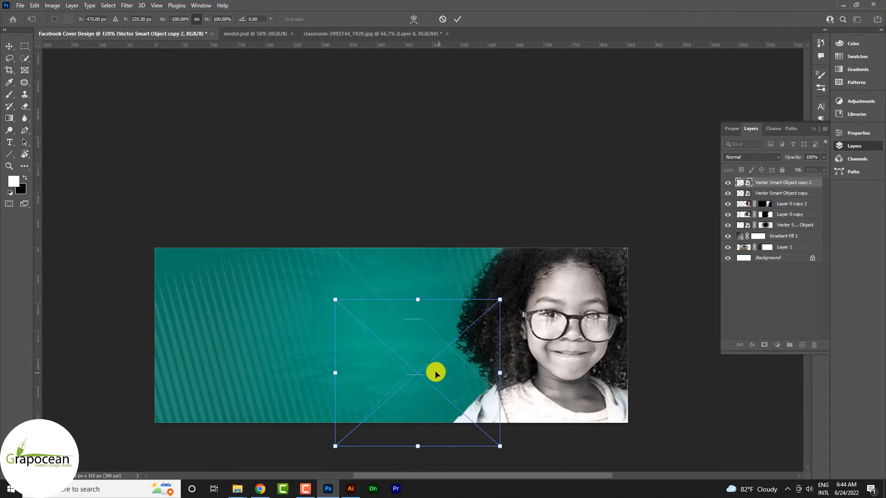
pyautogui.rightClick(417, 373)
pyautogui.click(455, 367)
pyautogui.moveTo(443, 375); pyautogui.dragTo(337, 293)
pyautogui.press('Return')
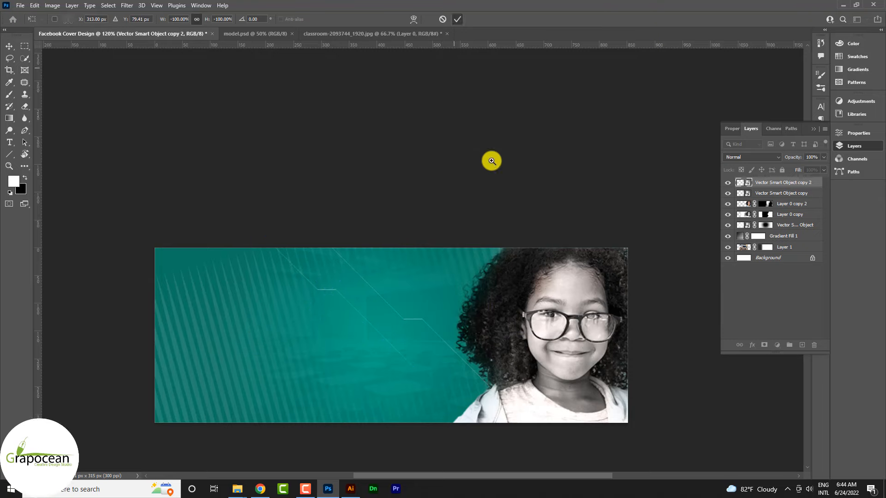
pyautogui.press('z')
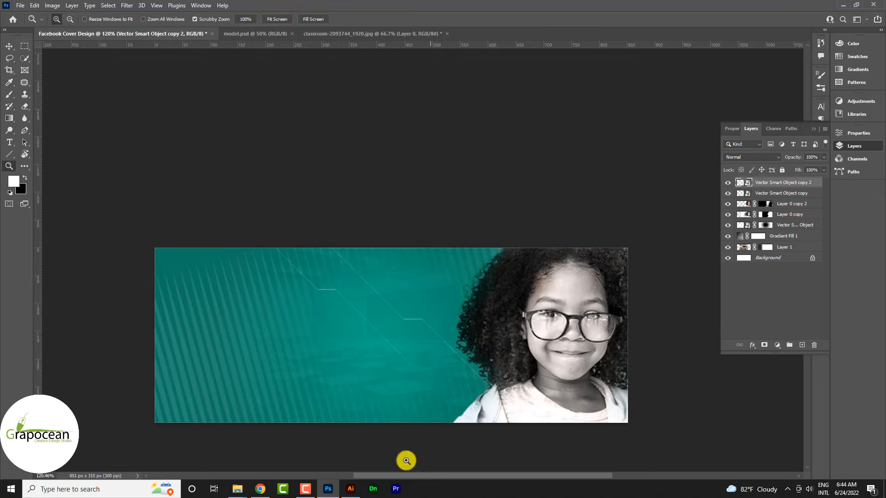
# Switch to Illustrator and delete the stepped line's lower-left horizontal segment
pyautogui.click(351, 489)
pyautogui.click(450, 372)
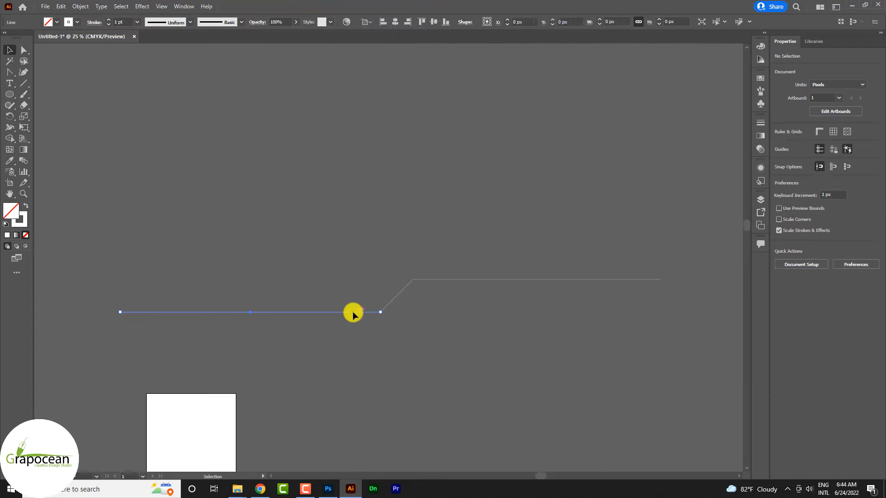
pyautogui.press('Delete')
# Draw a circle about 18 px wide on the diagonal segment's free end, with a white fill and no stroke
pyautogui.moveTo(10, 94); pyautogui.dragTo(41, 119)
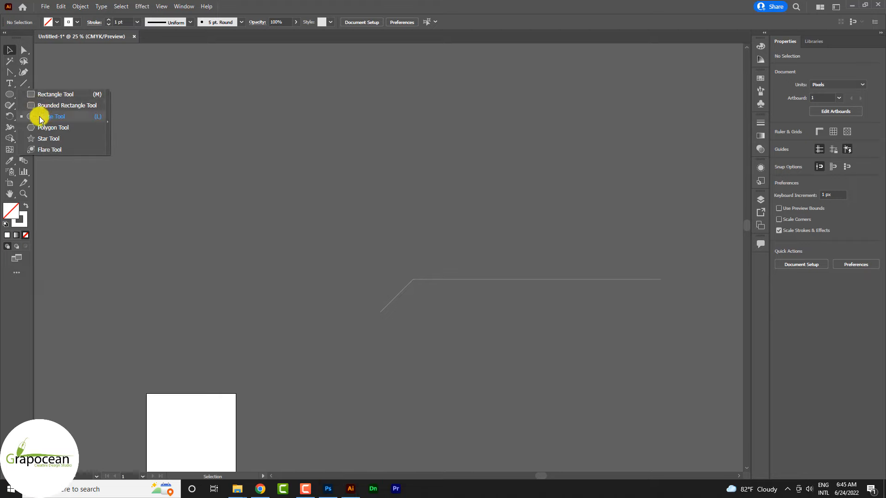
pyautogui.scroll(3, 397, 318)
pyautogui.moveTo(346, 302); pyautogui.dragTo(355, 312)
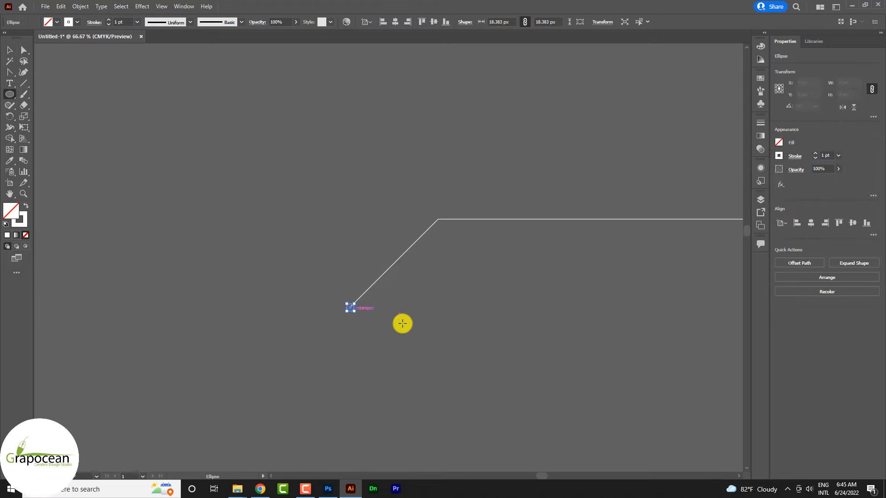
pyautogui.click(77, 23)
pyautogui.click(7, 38)
pyautogui.click(56, 23)
pyautogui.click(56, 23)
pyautogui.click(9, 50)
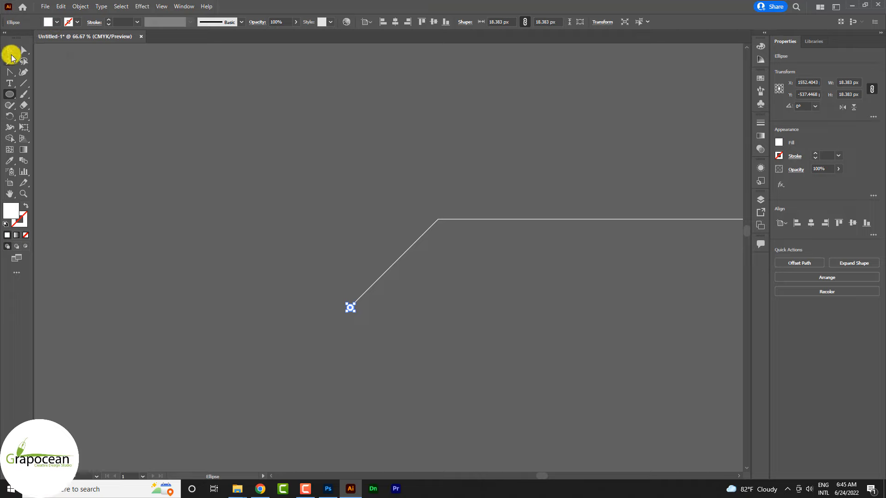
# Shrink the white circle and keep it at the free end of the diagonal segment
pyautogui.click(291, 278)
pyautogui.scroll(4, 367, 316)
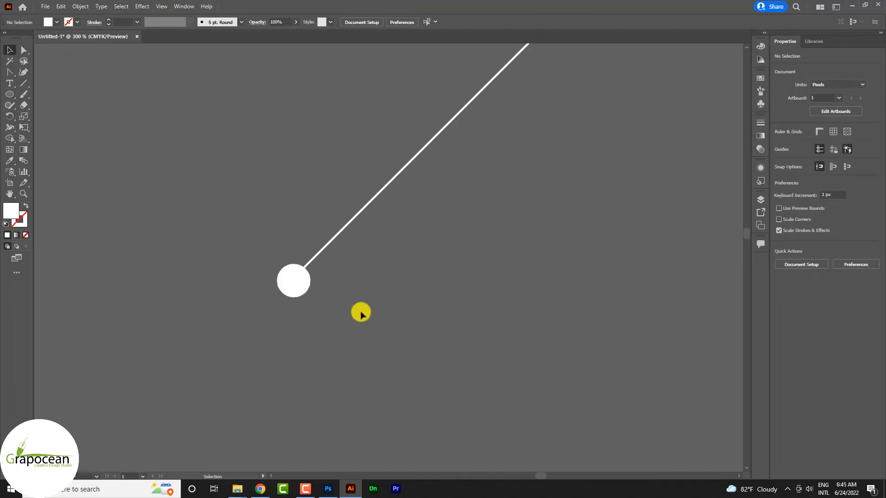
pyautogui.click(298, 284)
pyautogui.moveTo(310, 299); pyautogui.dragTo(294, 282)
pyautogui.click(307, 295)
pyautogui.click(332, 320)
pyautogui.scroll(-5, 333, 318)
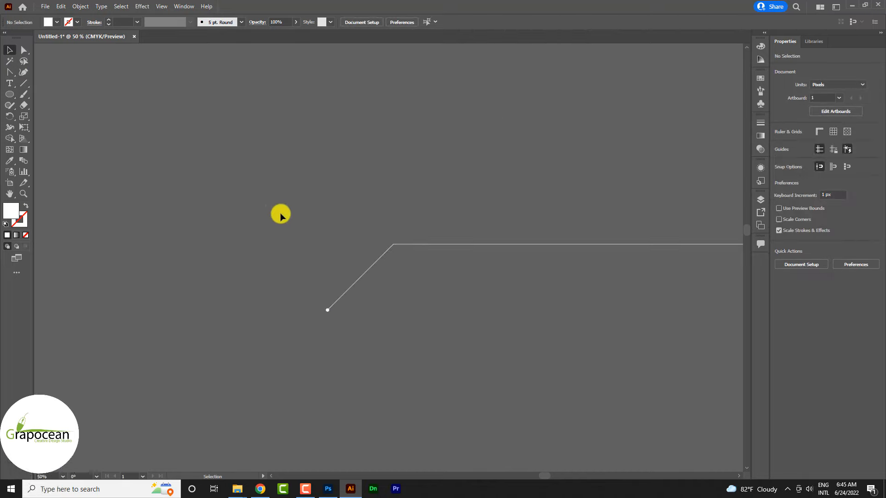
# Enlarge the white end circle slightly around its centre
pyautogui.scroll(5, 328, 304)
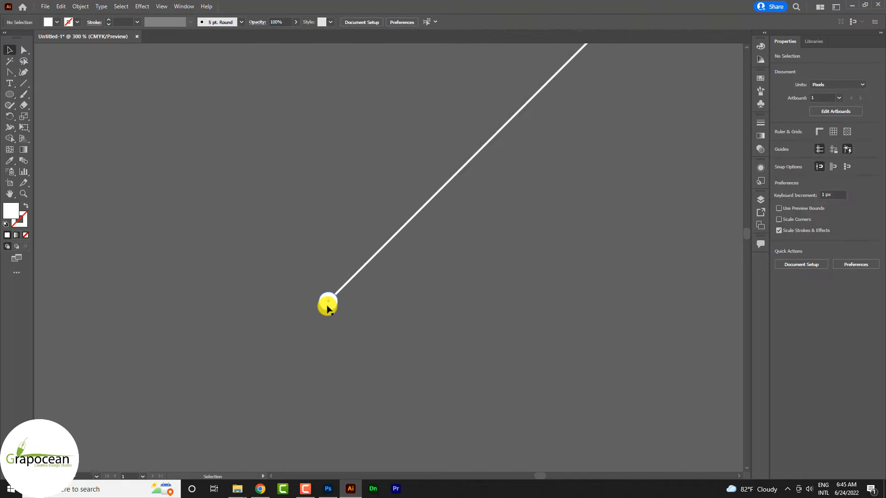
pyautogui.click(329, 303)
pyautogui.moveTo(340, 312); pyautogui.dragTo(344, 317)
pyautogui.click(364, 343)
pyautogui.scroll(-4, 364, 346)
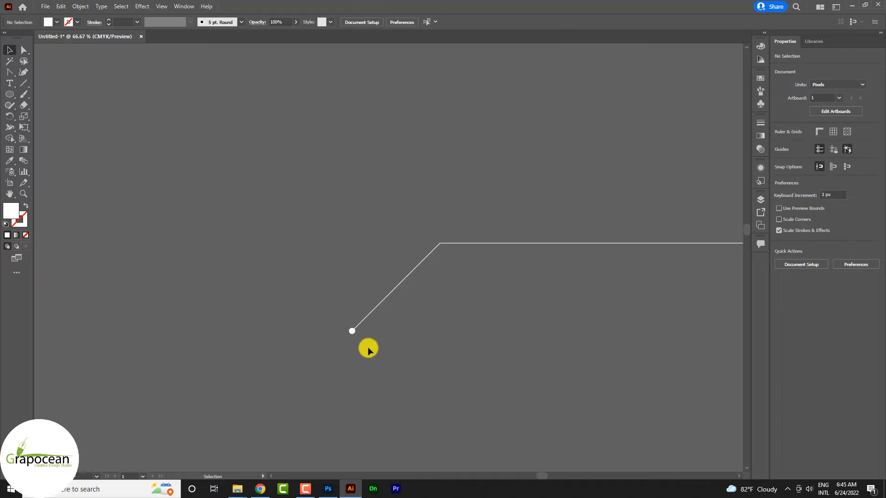
pyautogui.click(449, 242)
pyautogui.click(382, 352)
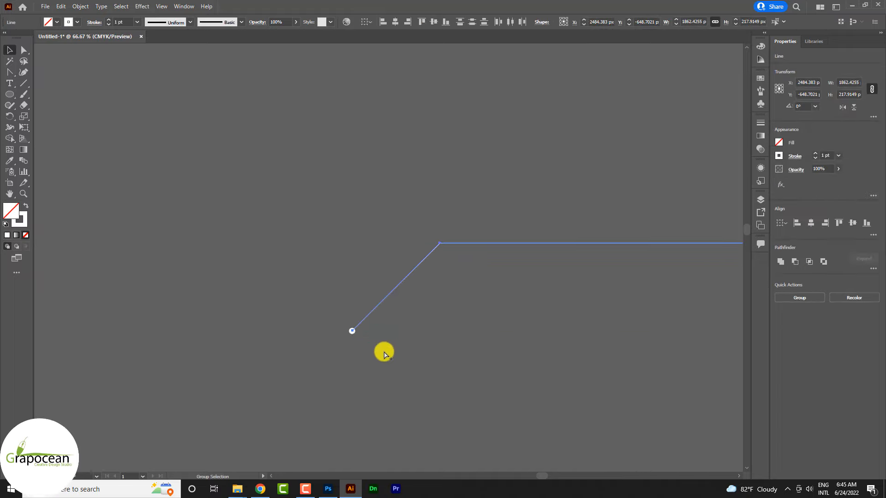
pyautogui.scroll(-3, 383, 352)
pyautogui.moveTo(378, 275); pyautogui.dragTo(444, 379)
pyautogui.click(518, 384)
# Shorten the horizontal segment by adding an anchor point near its middle and deleting its right endpoint
pyautogui.click(649, 311)
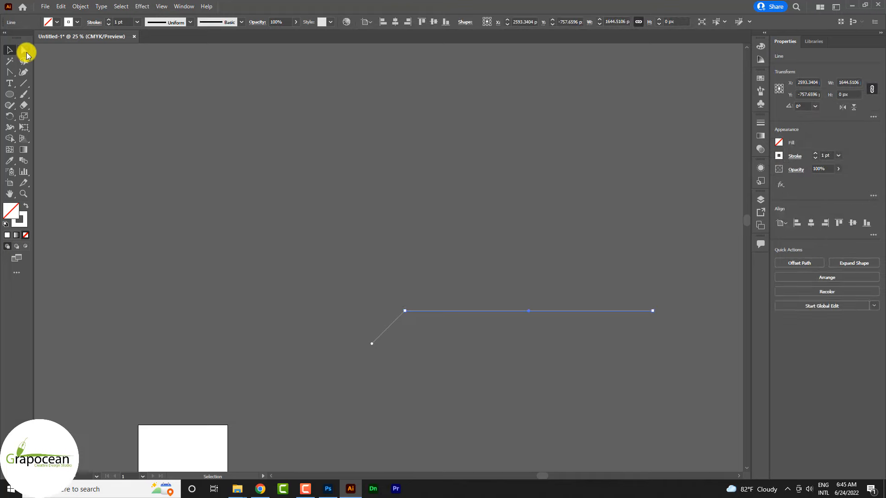
pyautogui.click(20, 75)
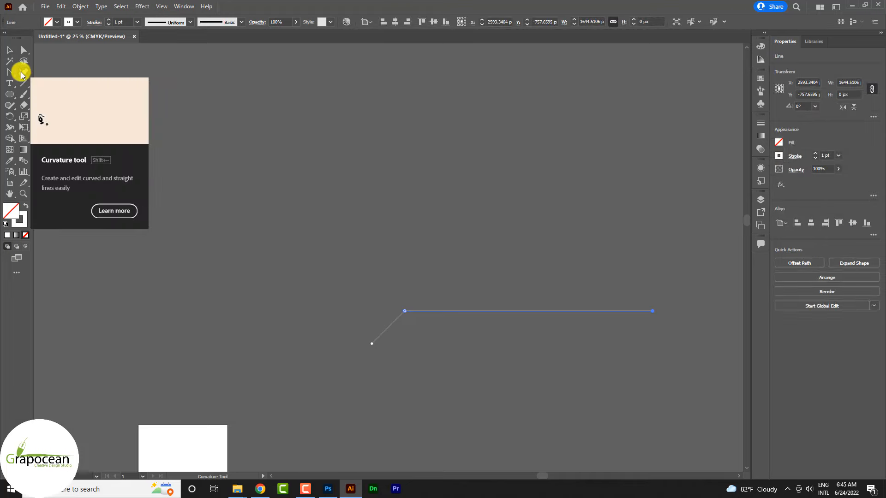
pyautogui.moveTo(18, 76); pyautogui.dragTo(46, 81)
pyautogui.click(532, 312)
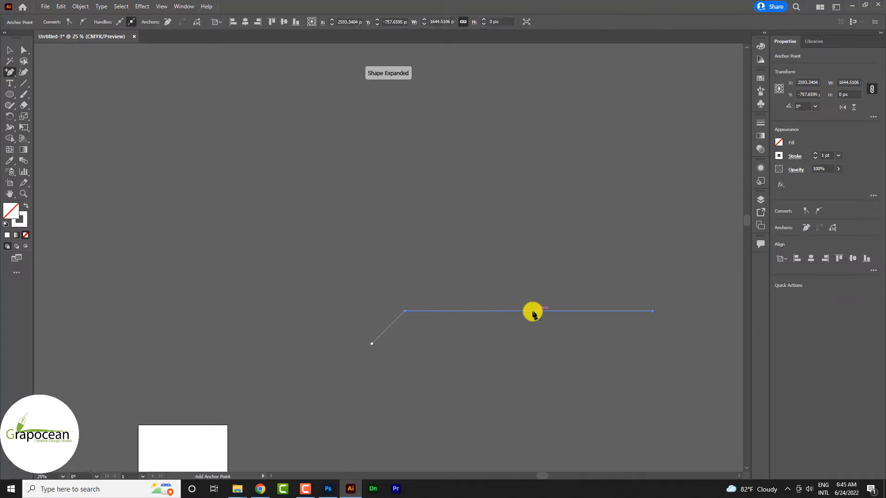
pyautogui.click(24, 50)
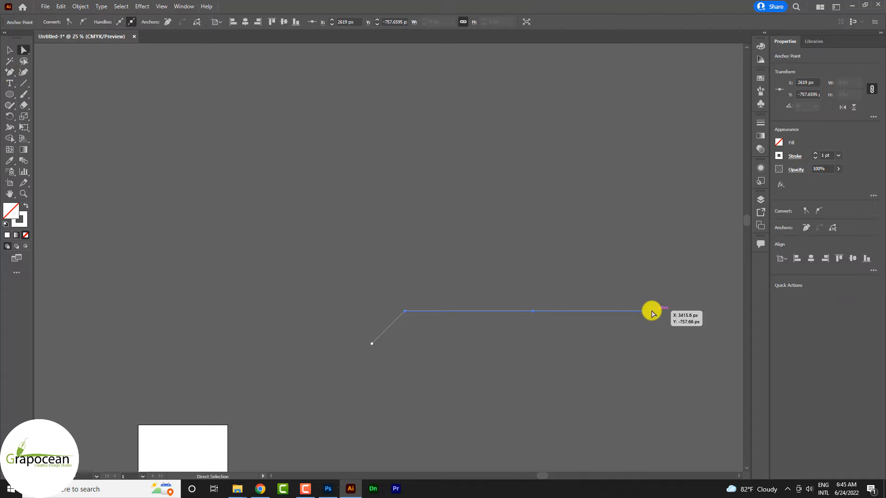
pyautogui.press('Delete')
pyautogui.click(10, 50)
pyautogui.click(351, 316)
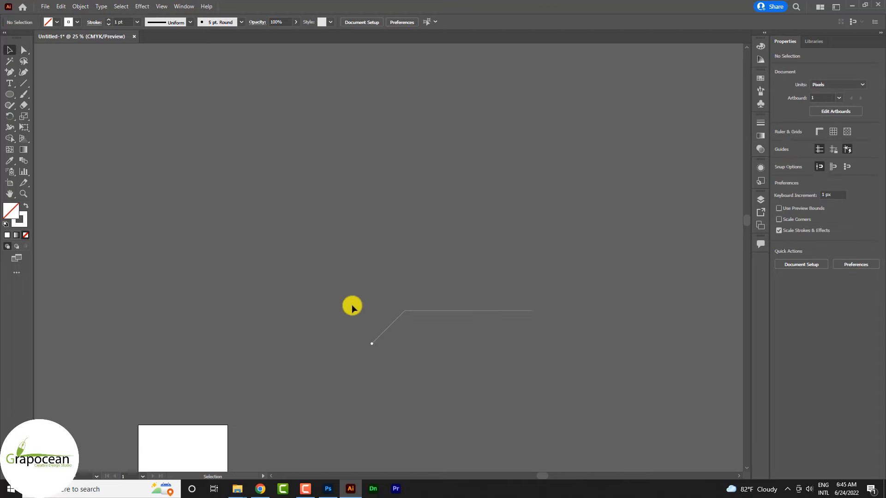
# Bring the circle-ended angled line artwork from Illustrator into the Photoshop Facebook cover as a smart object
pyautogui.click(428, 314)
pyautogui.moveTo(387, 330); pyautogui.dragTo(333, 492)
pyautogui.moveTo(438, 384); pyautogui.dragTo(446, 376)
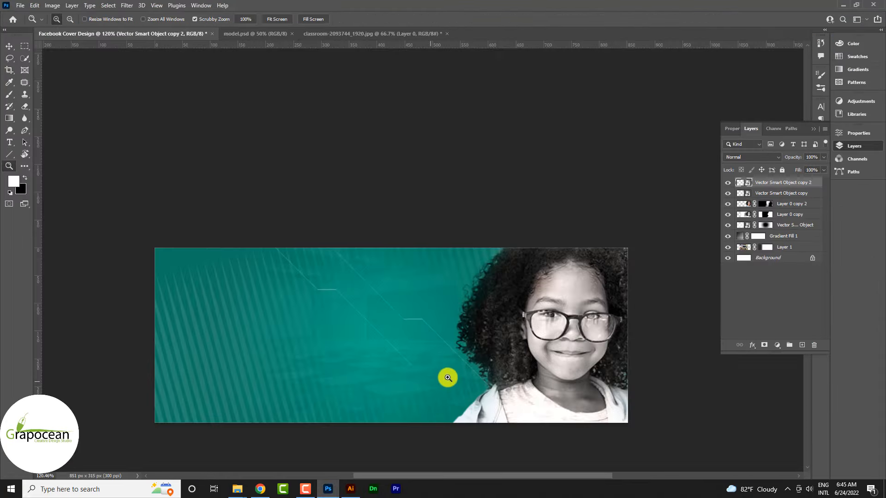
pyautogui.moveTo(634, 385); pyautogui.dragTo(489, 360)
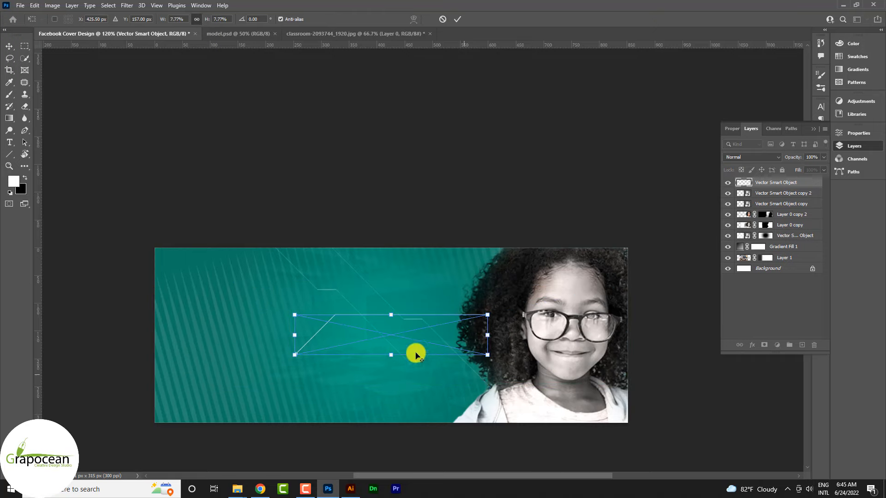
# Rotate the placed circle-ended line about -33° and position it beside the girl with its diagonal reaching her hair
pyautogui.moveTo(416, 354); pyautogui.dragTo(478, 370)
pyautogui.moveTo(548, 390); pyautogui.dragTo(558, 315)
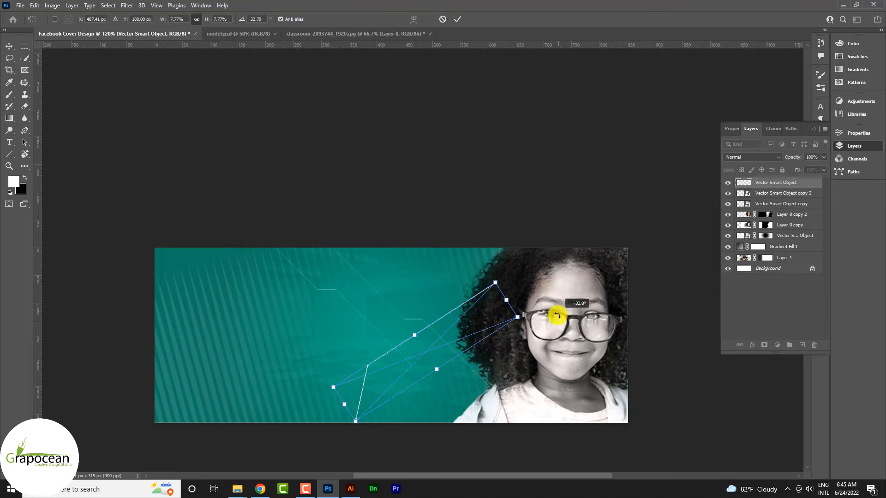
pyautogui.moveTo(469, 334); pyautogui.dragTo(498, 323)
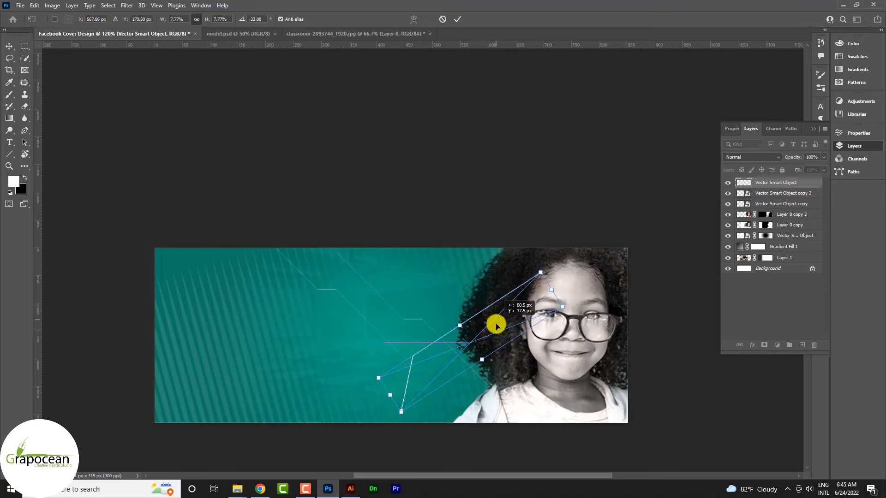
pyautogui.click(458, 19)
pyautogui.press('z')
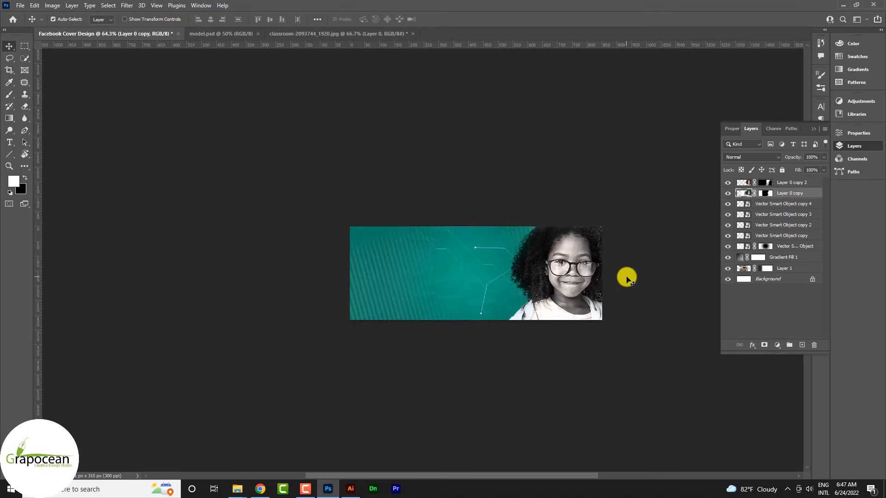
# Identify the line layers by toggling their visibility, and duplicate the plain diagonal line layer to strengthen it
pyautogui.scroll(13, 490, 261)
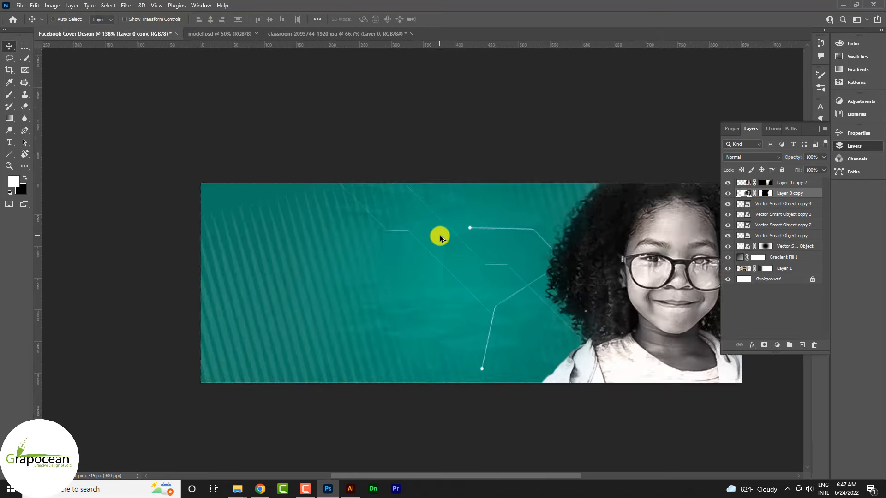
pyautogui.click(728, 204)
pyautogui.click(728, 204)
pyautogui.click(727, 225)
pyautogui.click(726, 225)
pyautogui.click(715, 225)
pyautogui.click(770, 225)
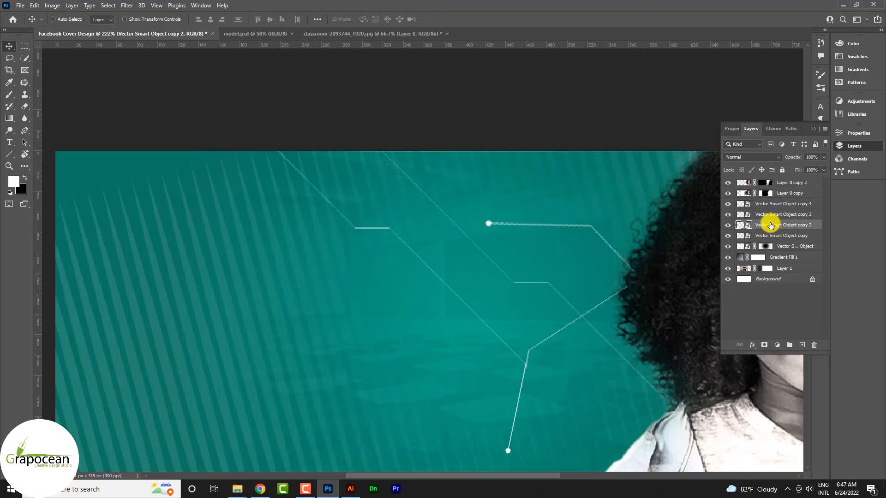
pyautogui.keyDown('shift'); pyautogui.click(790, 233); pyautogui.keyUp('shift')
pyautogui.click(790, 227)
# Combine the two lowest plain diagonal line layers into a single smart object
pyautogui.click(728, 235)
pyautogui.click(729, 236)
pyautogui.click(773, 236)
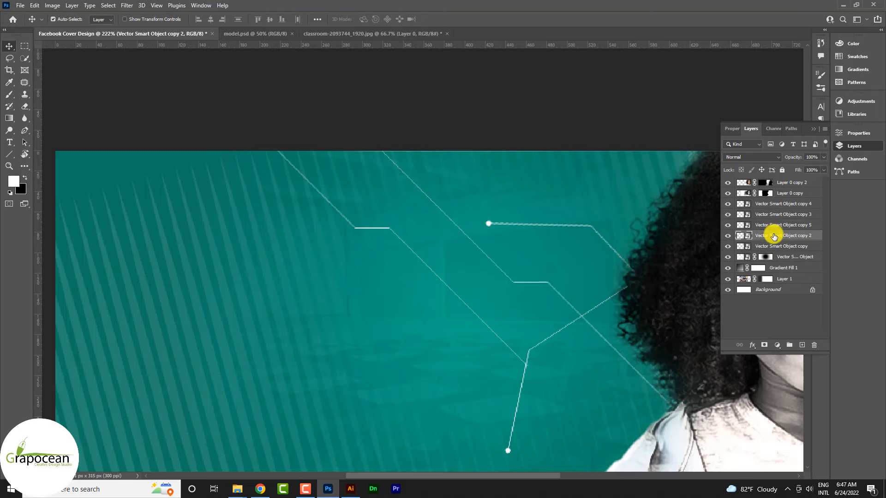
pyautogui.keyDown('shift'); pyautogui.click(785, 246); pyautogui.keyUp('shift')
pyautogui.rightClick(788, 245)
pyautogui.click(706, 168)
# Spread out the decorative lines, moving the upper circle-ended line down and left and the lower one toward the girl's shoulder
pyautogui.scroll(-10, 426, 305)
pyautogui.scroll(17, 462, 330)
pyautogui.moveTo(457, 351); pyautogui.dragTo(484, 306)
pyautogui.scroll(-10, 545, 411)
pyautogui.scroll(7, 548, 413)
pyautogui.scroll(-4, 412, 268)
pyautogui.moveTo(468, 209); pyautogui.dragTo(375, 253)
pyautogui.click(467, 339)
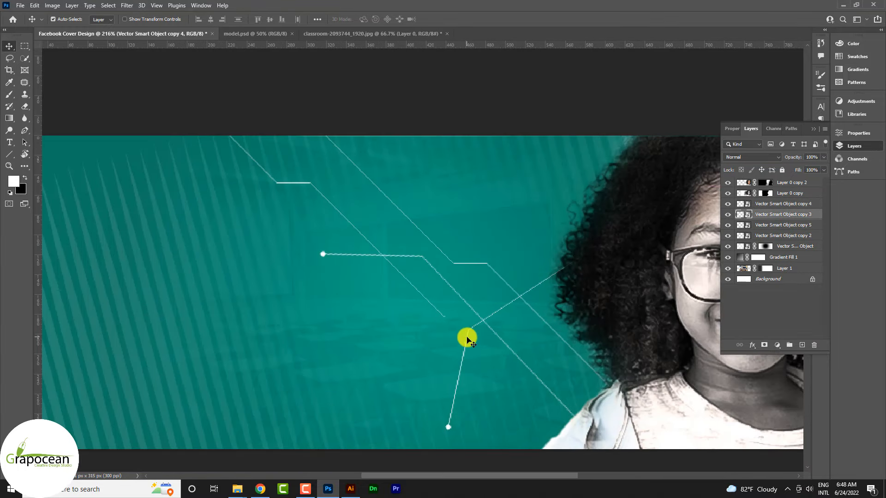
pyautogui.moveTo(522, 340); pyautogui.dragTo(522, 340)
# Duplicate the circle-ended line and place the copy higher up, beside the girl's hair
pyautogui.scroll(-7, 522, 340)
pyautogui.scroll(6, 469, 299)
pyautogui.moveTo(457, 303); pyautogui.dragTo(542, 245)
pyautogui.scroll(-6, 553, 331)
# Duplicate the upper circle-ended line, flip the copy vertically and horizontally, and place it just below the original
pyautogui.click(593, 395)
pyautogui.scroll(6, 589, 382)
pyautogui.hotkey('ctrl', 't')
pyautogui.rightClick(542, 245)
pyautogui.click(579, 432)
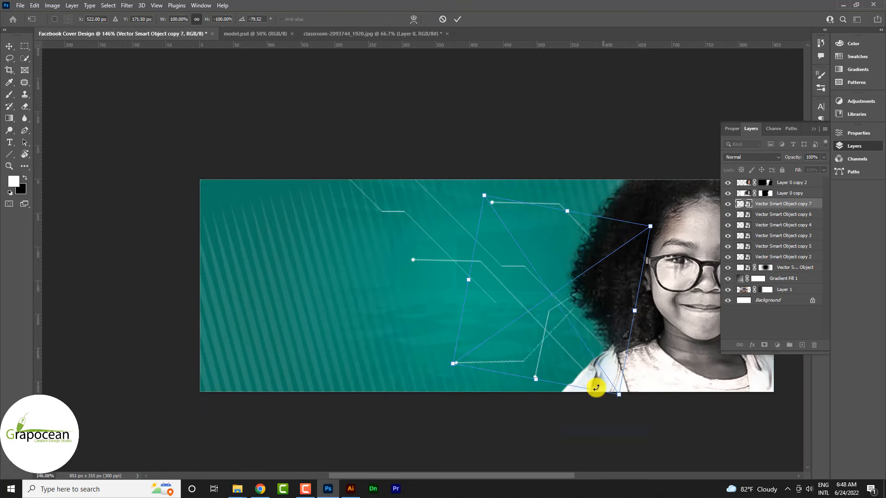
pyautogui.rightClick(523, 166)
pyautogui.click(556, 347)
pyautogui.moveTo(498, 265); pyautogui.dragTo(443, 166)
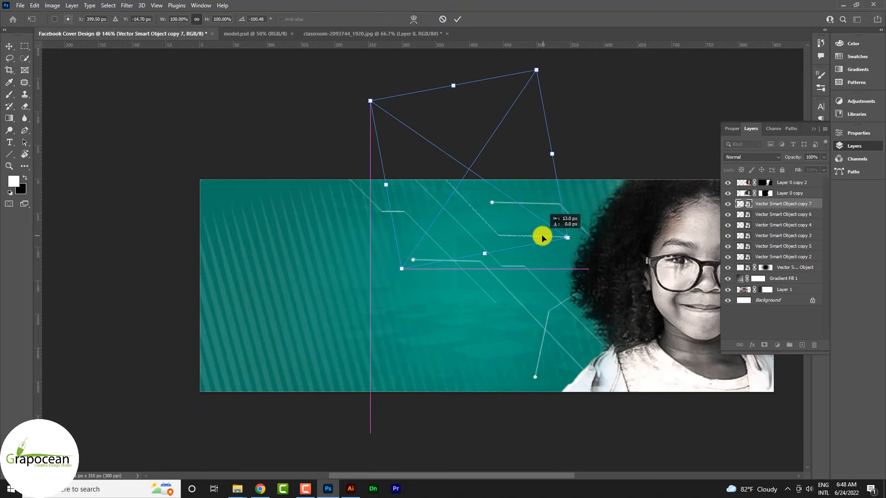
pyautogui.press('Return')
pyautogui.scroll(-4, 579, 411)
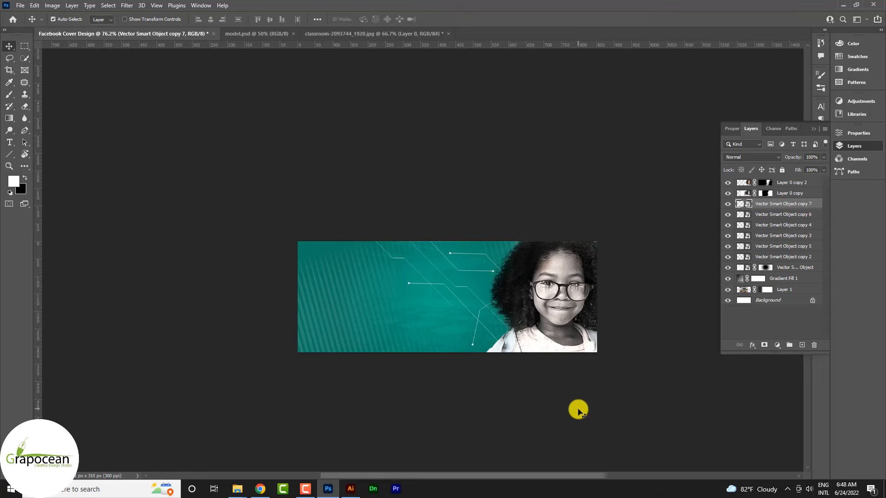
# Draw an unfilled circle about 495 px wide around the girl and set its white stroke to 51.08 px
pyautogui.scroll(3, 540, 368)
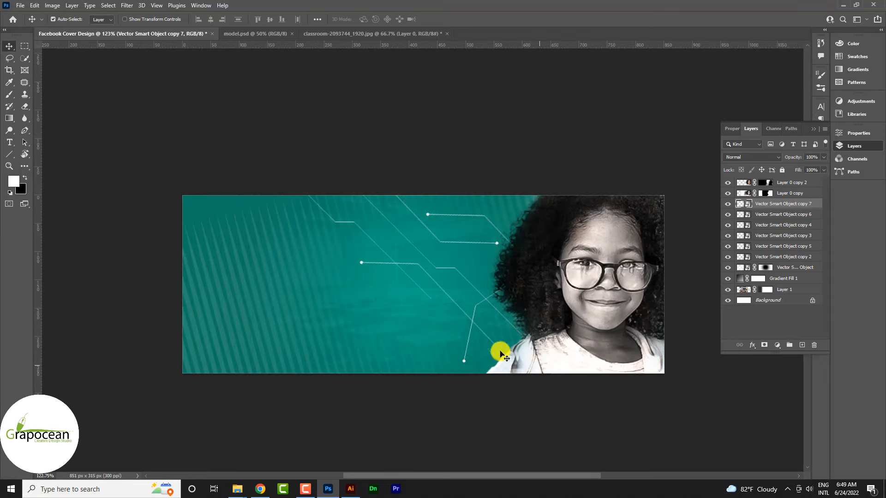
pyautogui.click(12, 158)
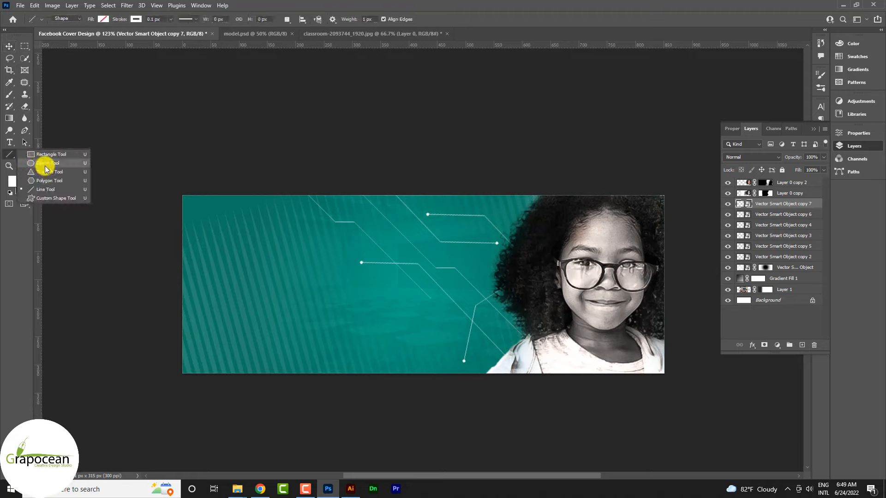
pyautogui.click(46, 165)
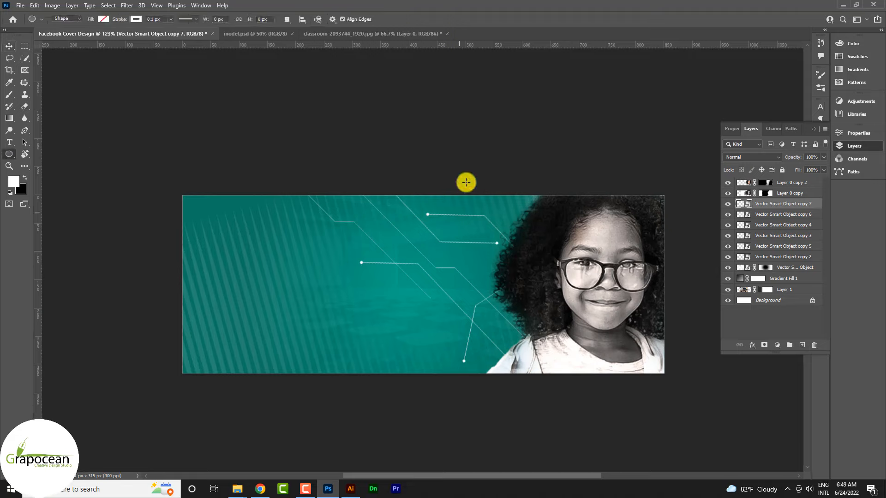
pyautogui.moveTo(533, 290); pyautogui.dragTo(732, 466)
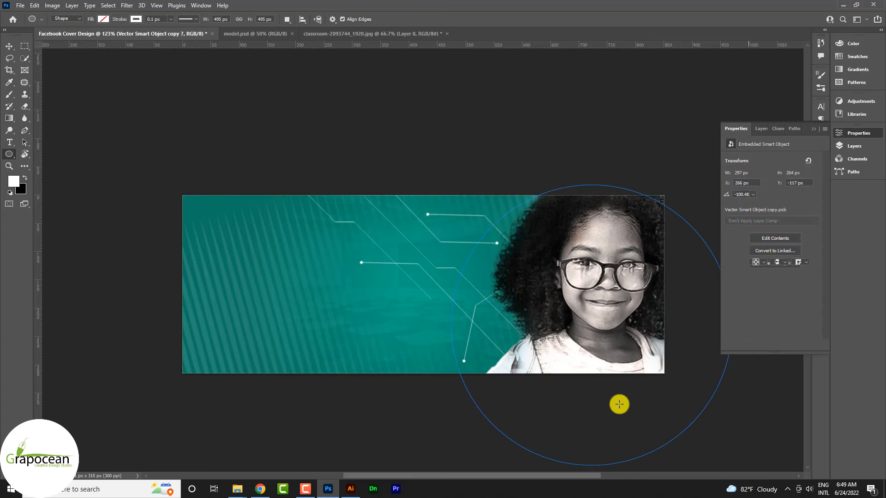
pyautogui.click(171, 19)
pyautogui.moveTo(174, 29); pyautogui.dragTo(184, 31)
pyautogui.click(10, 46)
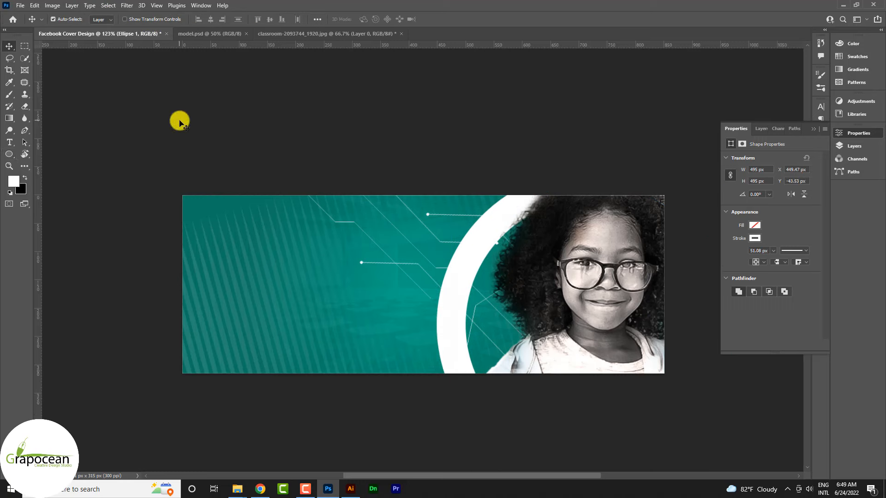
# Recolour the ring's stroke orange and set the ellipse layer's blend mode to Linear Light
pyautogui.press('F7')
pyautogui.click(9, 154)
pyautogui.click(139, 21)
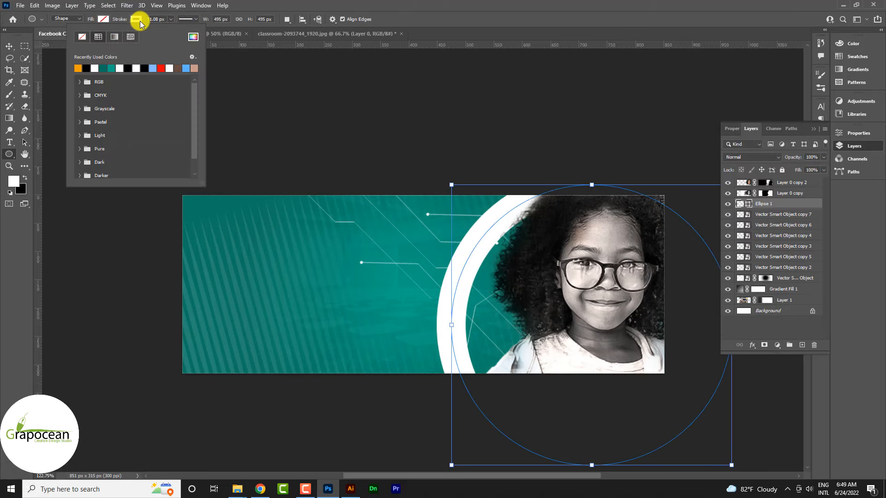
pyautogui.click(78, 68)
pyautogui.click(18, 47)
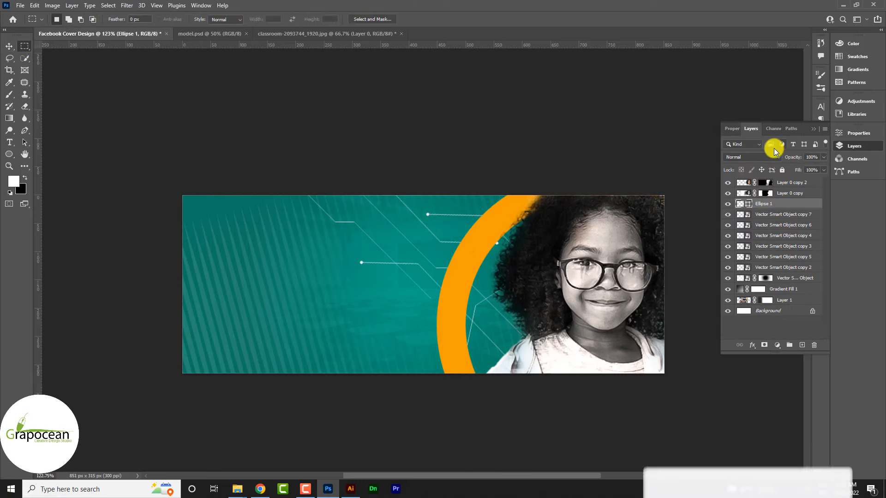
pyautogui.click(753, 156)
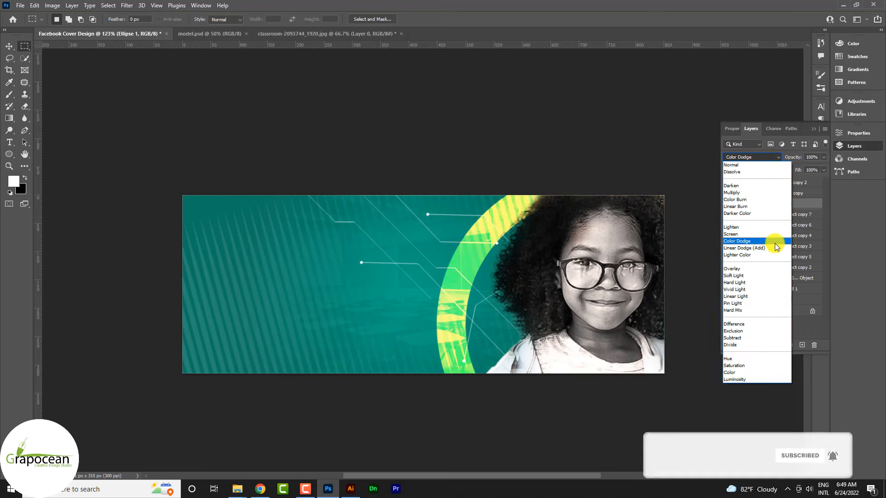
pyautogui.click(777, 297)
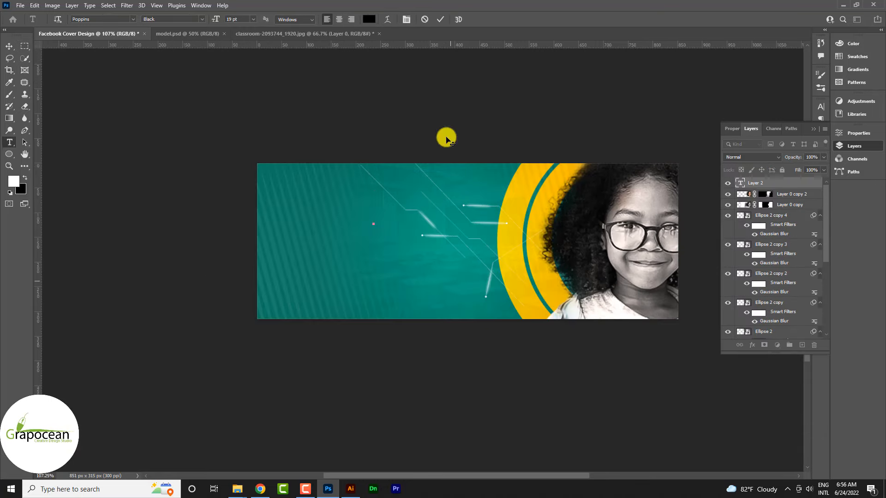
pyautogui.click(329, 32)
pyautogui.click(195, 34)
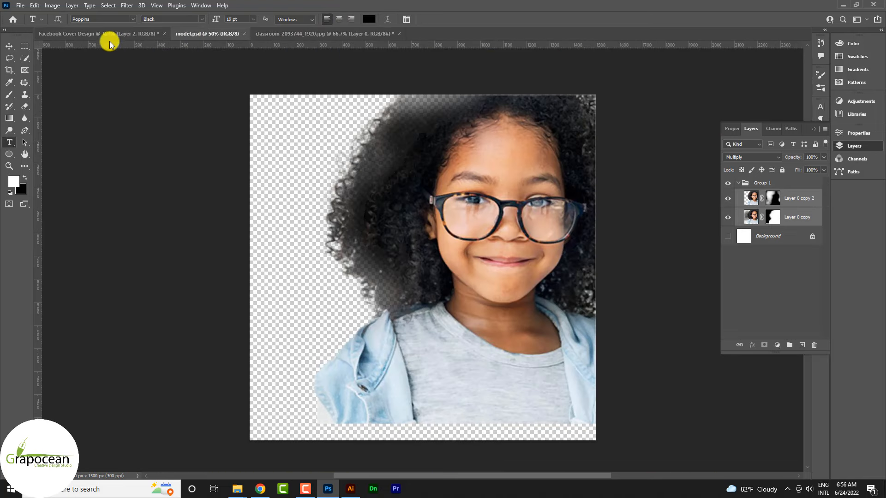
pyautogui.click(137, 34)
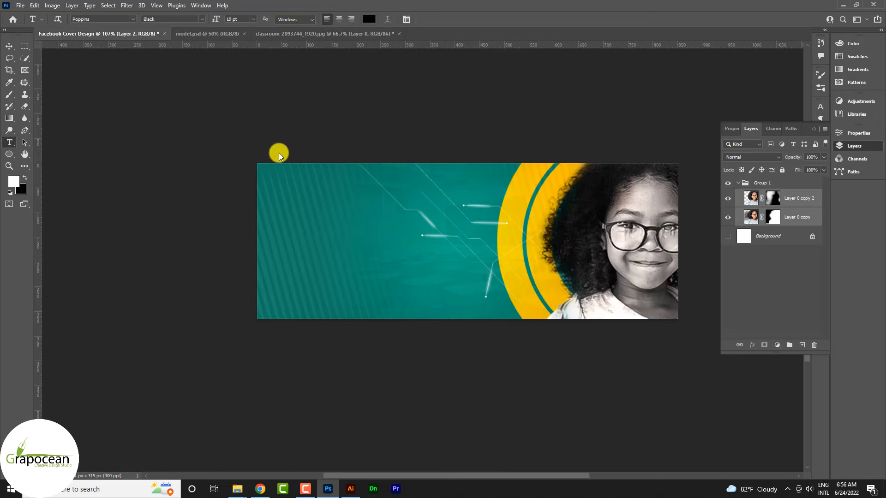
# Add the three-line black heading "JOIN SCHOOL NOW" in Poppins Black at 19 pt and place it on the banner's left half
pyautogui.click(394, 235)
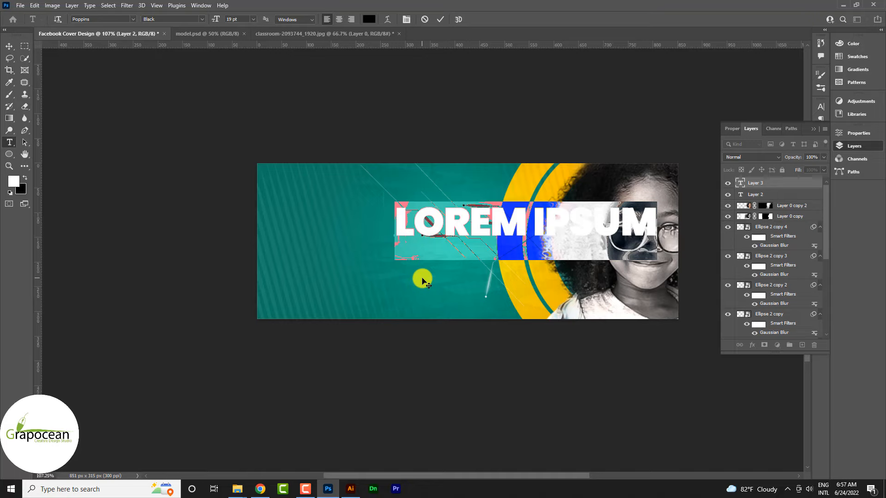
pyautogui.press('BackSpace')
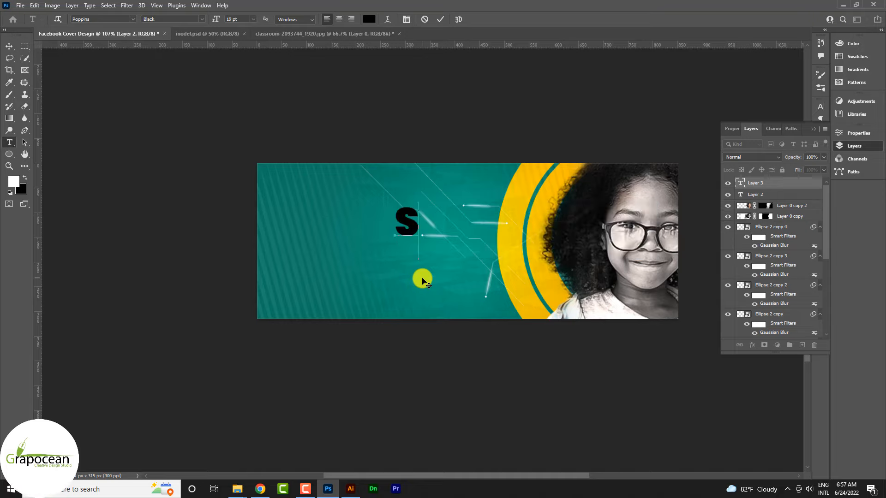
pyautogui.press('BackSpace')
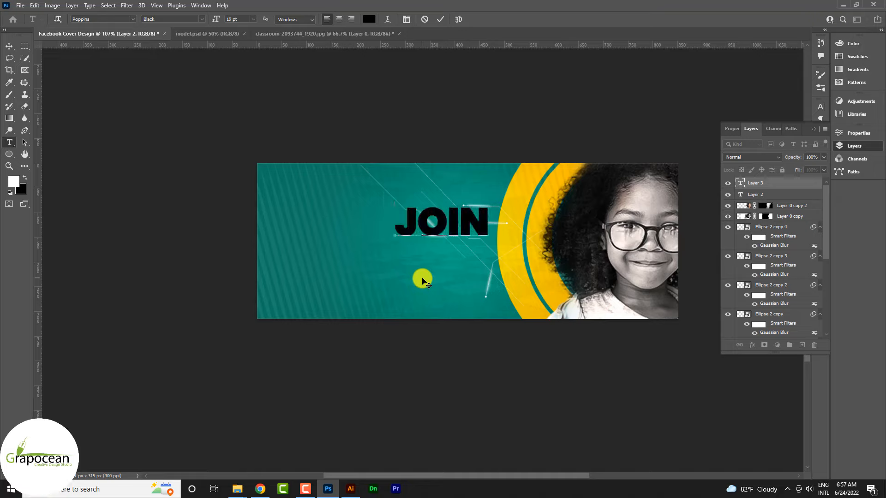
pyautogui.write('SC')
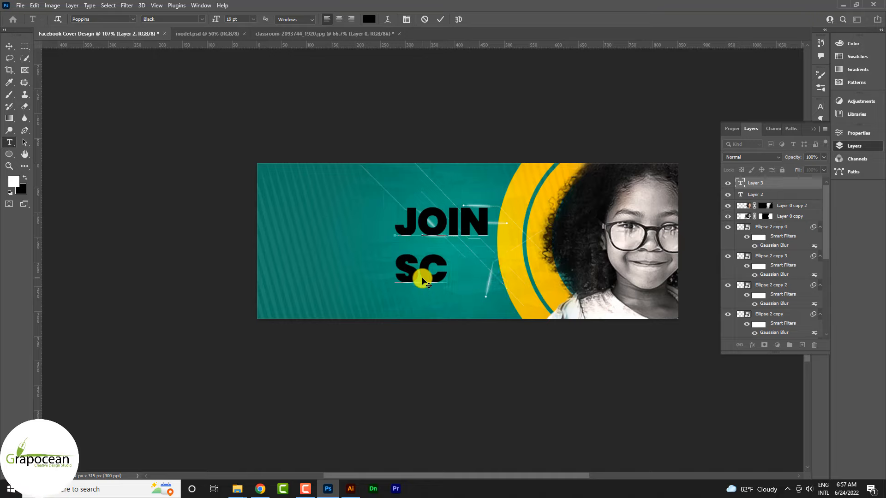
pyautogui.write('HOHOOL')
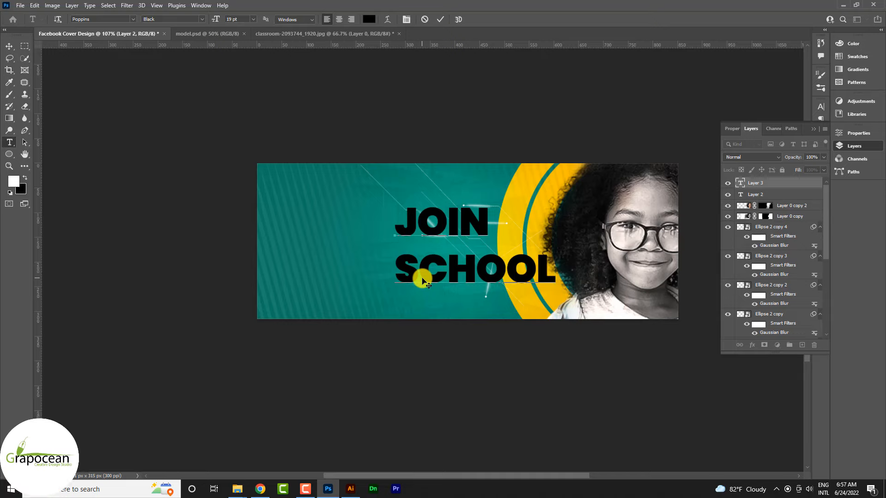
pyautogui.write('Now')
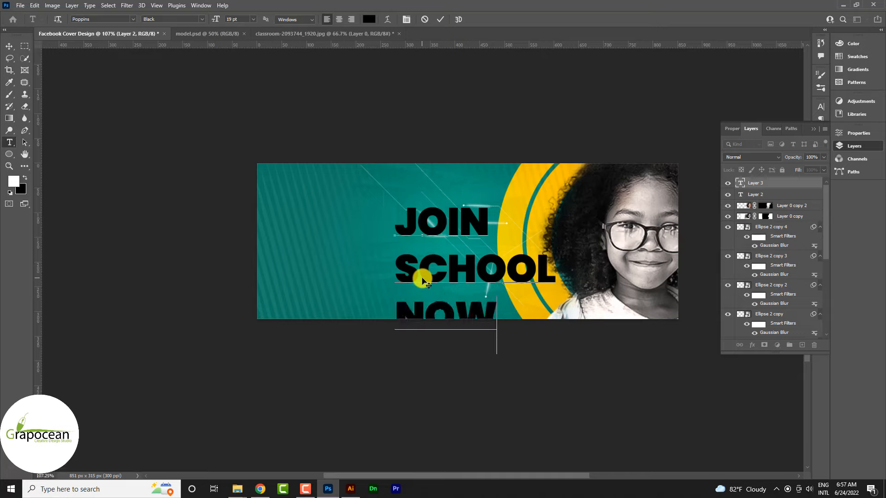
pyautogui.click(10, 46)
pyautogui.moveTo(471, 272); pyautogui.dragTo(408, 256)
# Draw a rectangle about 213 x 84 px over the word JOIN and fill it orange
pyautogui.rightClick(9, 155)
pyautogui.click(46, 160)
pyautogui.moveTo(295, 181); pyautogui.dragTo(401, 221)
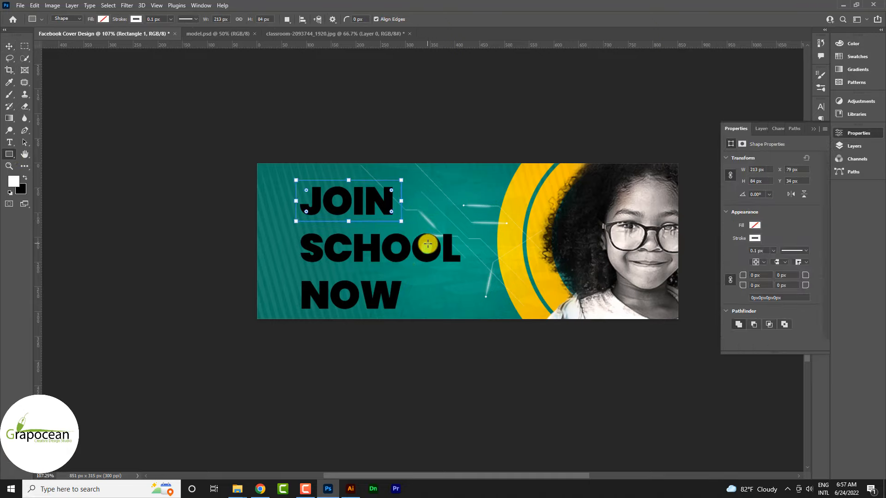
pyautogui.click(104, 19)
pyautogui.click(54, 68)
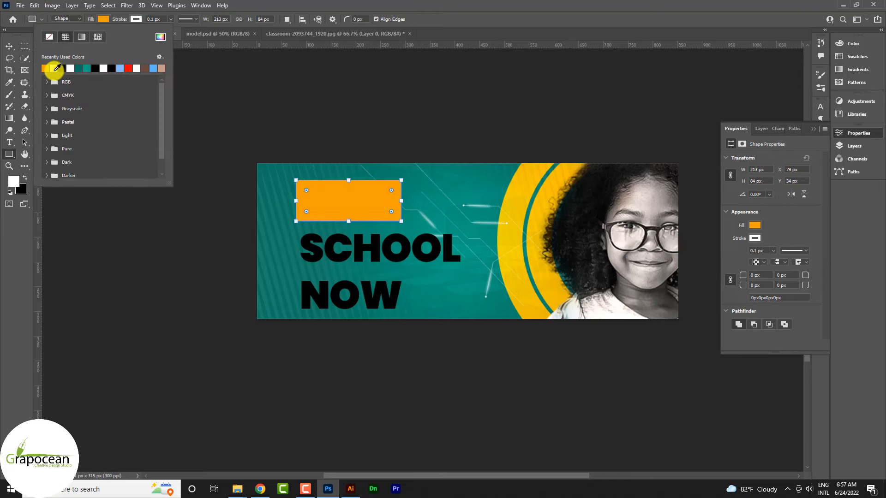
pyautogui.click(9, 46)
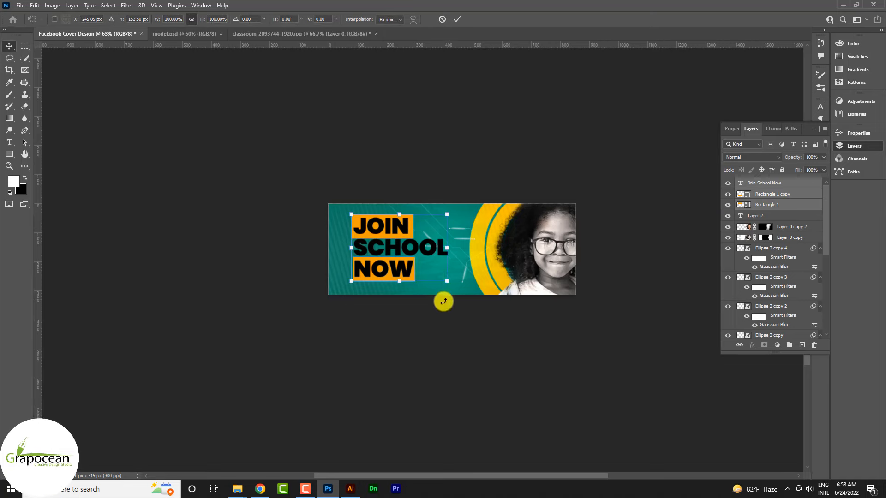
# Scale the heading and its two orange rectangles together to about 65%
pyautogui.moveTo(440, 280); pyautogui.dragTo(416, 280)
pyautogui.scroll(3, 406, 258)
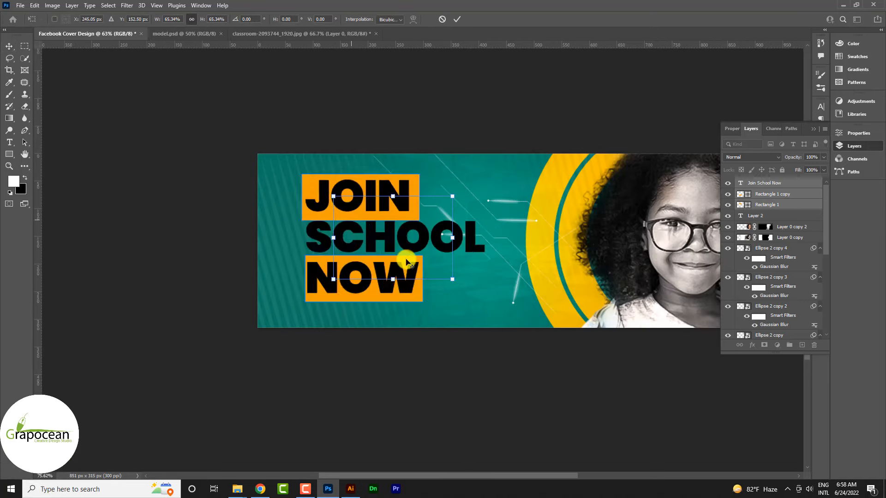
pyautogui.press('Return')
# Recolour the word SCHOOL in the heading white
pyautogui.click(9, 142)
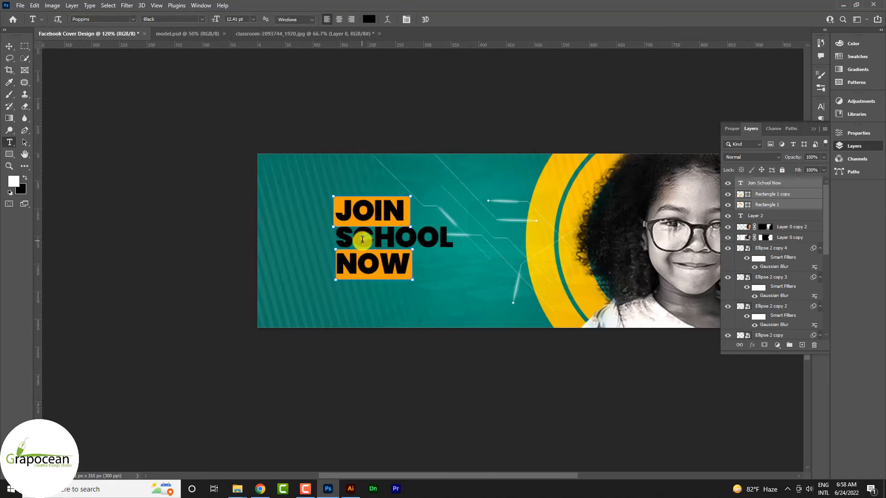
pyautogui.moveTo(345, 239); pyautogui.dragTo(430, 248)
pyautogui.click(441, 20)
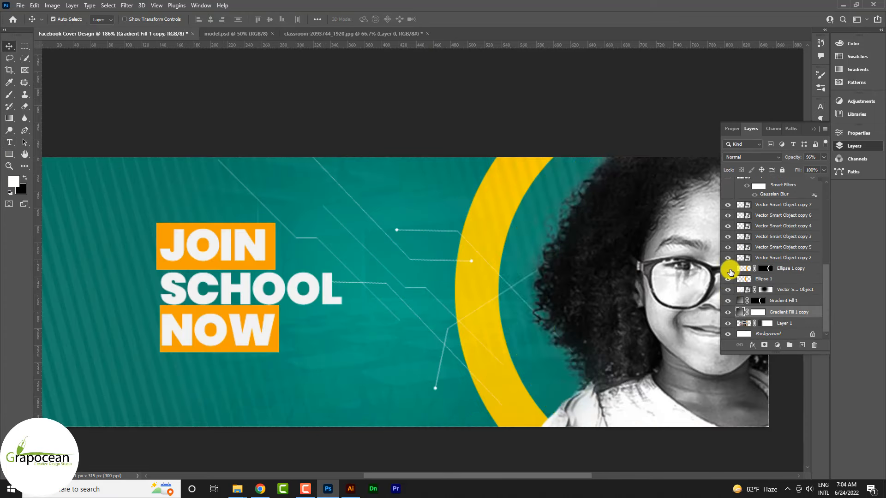
# Compare the Ellipse 1 and gradient layers on and off, and lower the opacity of Gradient Fill 1 copy to 90%
pyautogui.click(728, 280)
pyautogui.click(728, 280)
pyautogui.click(728, 281)
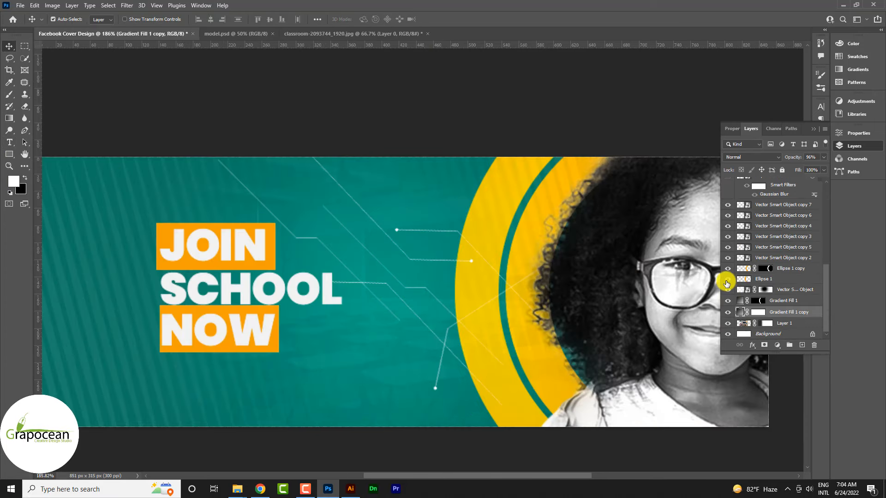
pyautogui.click(728, 312)
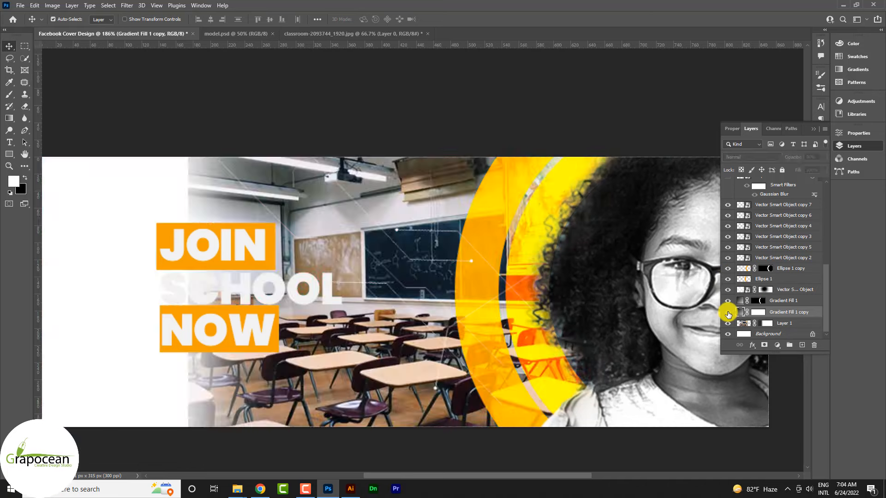
pyautogui.click(728, 312)
pyautogui.click(824, 156)
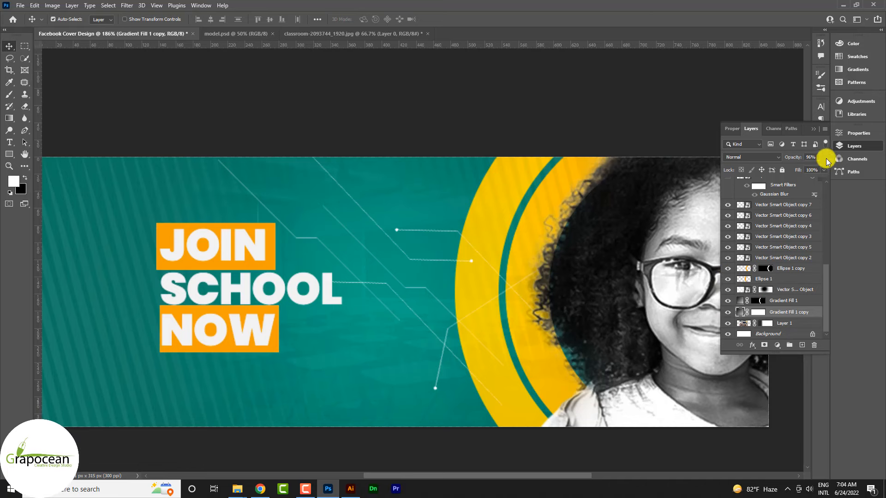
pyautogui.moveTo(810, 168); pyautogui.dragTo(819, 169)
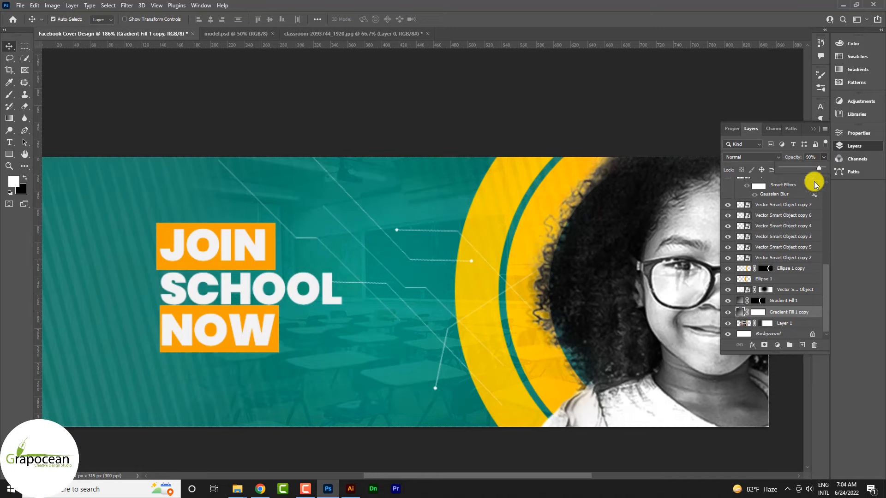
pyautogui.click(728, 312)
pyautogui.click(729, 313)
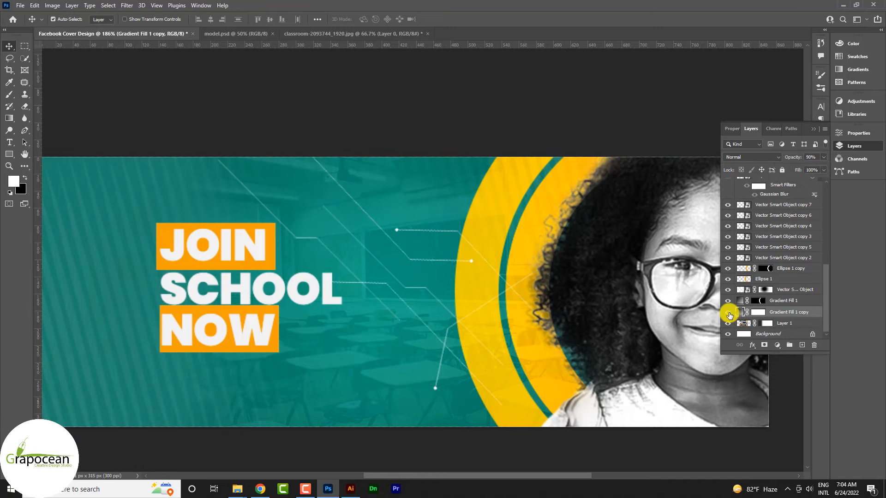
# Target the layer mask of Gradient Fill 1 copy and reduce the Brush tool's size to 90 px
pyautogui.click(759, 313)
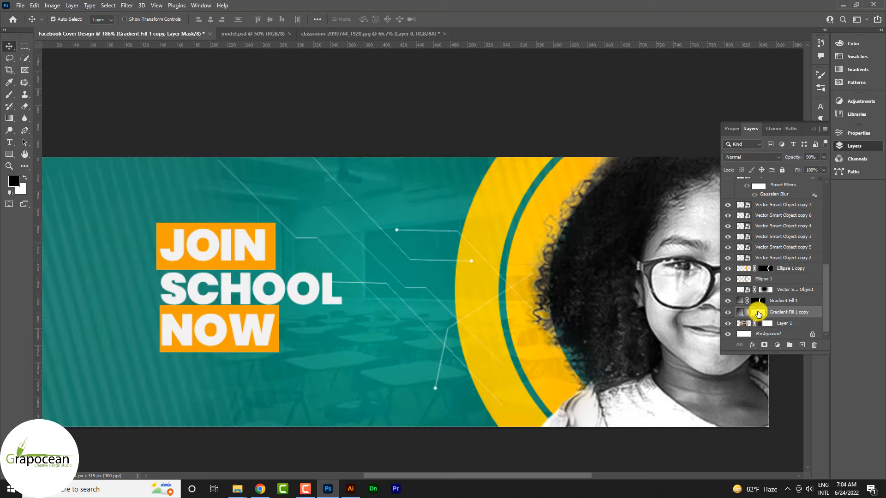
pyautogui.rightClick(9, 95)
pyautogui.click(43, 92)
pyautogui.press('[')
pyautogui.press('[')
pyautogui.press('[')
pyautogui.press('[')
pyautogui.press('[')
pyautogui.press('[')
pyautogui.press('[')
pyautogui.press('[')
pyautogui.press('[')
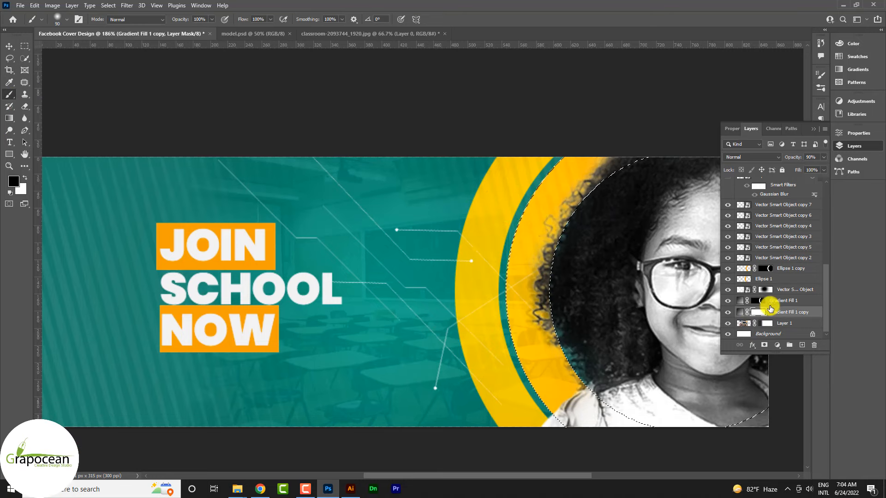
# Replace the Gradient Fill 1 copy mask with a selection-based one that hides the gradient inside the inner circle
pyautogui.click(765, 346)
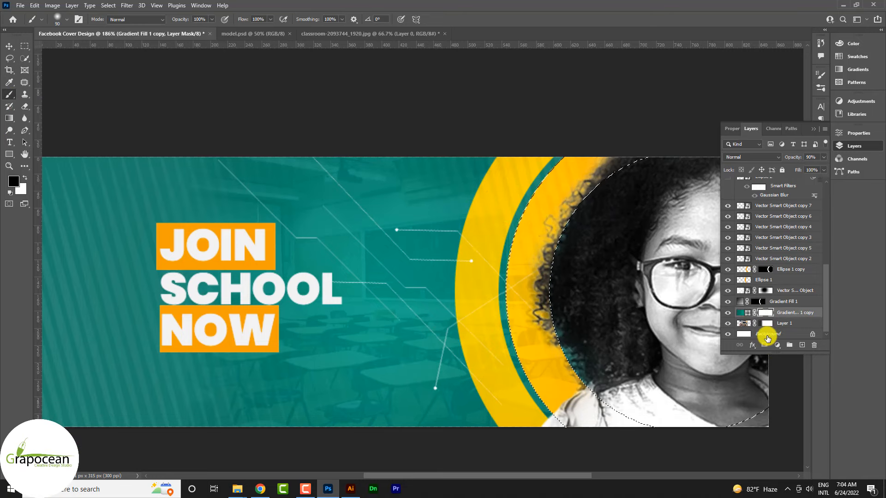
pyautogui.rightClick(757, 314)
pyautogui.click(780, 331)
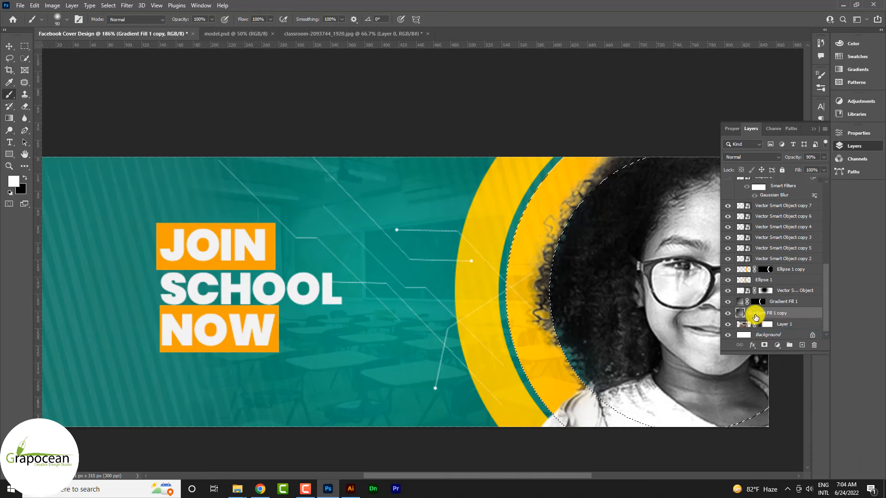
pyautogui.click(765, 346)
pyautogui.hotkey('ctrl', 'z')
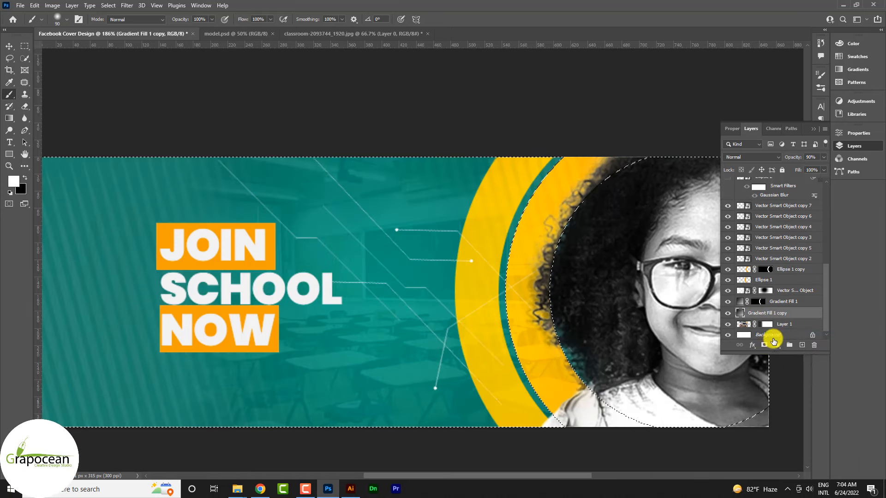
pyautogui.click(764, 345)
pyautogui.press('x')
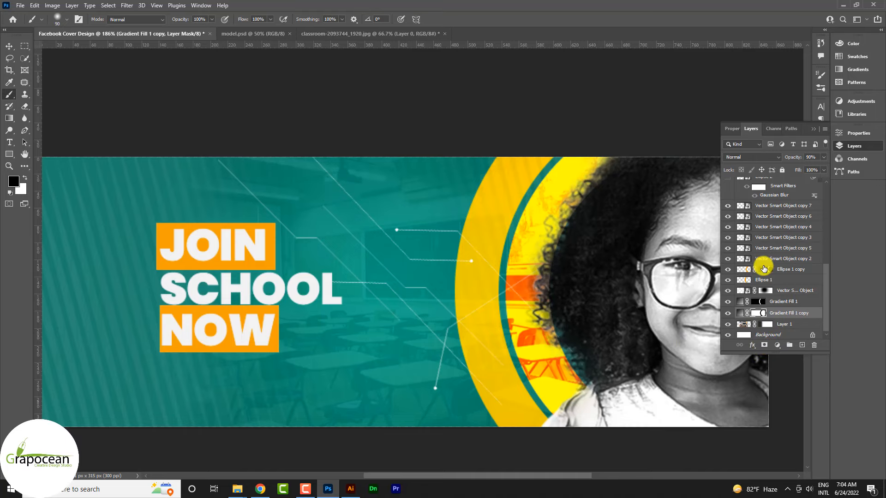
# Select the yellow outer ring's shape and paint it black on the gradient copy's mask with a 250 px brush to reveal the classroom
pyautogui.keyDown('ctrl'); pyautogui.click(749, 279); pyautogui.keyUp('ctrl')
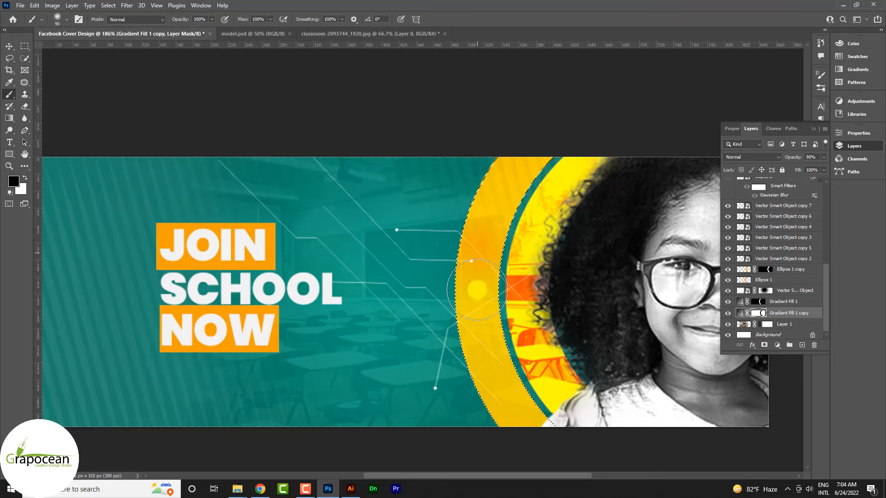
pyautogui.press(']')
pyautogui.press(']')
pyautogui.press(']')
pyautogui.press(']')
pyautogui.press(']')
pyautogui.press(']')
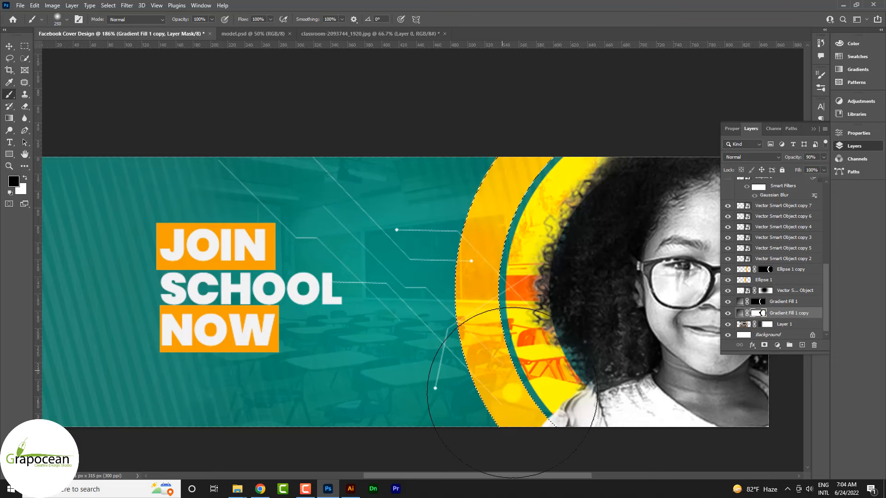
pyautogui.click(25, 46)
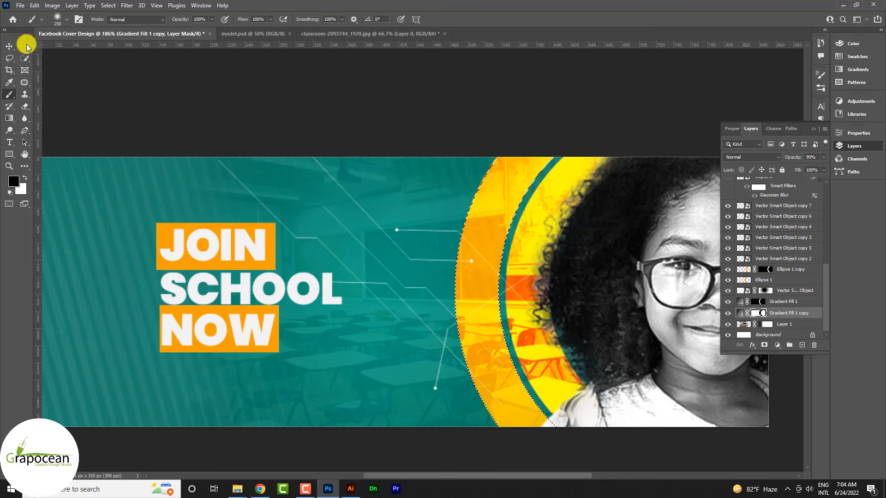
pyautogui.click(171, 81)
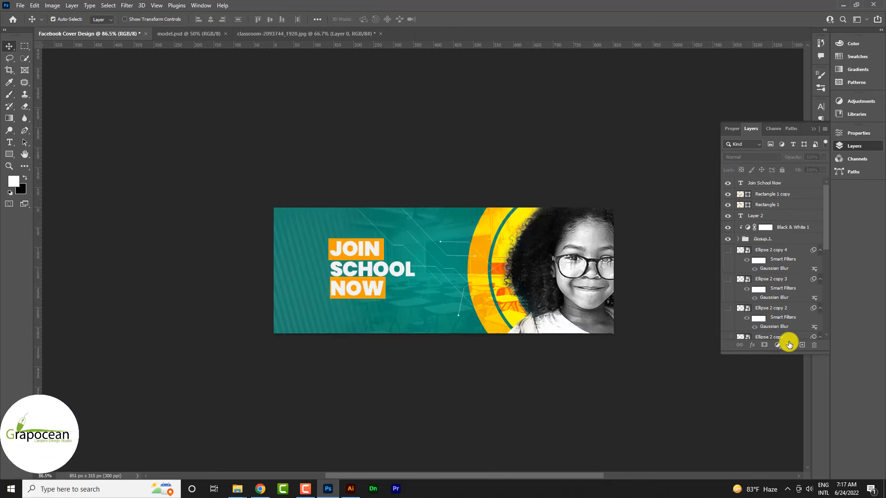
# Add a near-black solid colour fill layer on top of the stack and invert its mask to hide it
pyautogui.click(777, 345)
pyautogui.click(806, 186)
pyautogui.moveTo(672, 372); pyautogui.dragTo(633, 417)
pyautogui.press('Return')
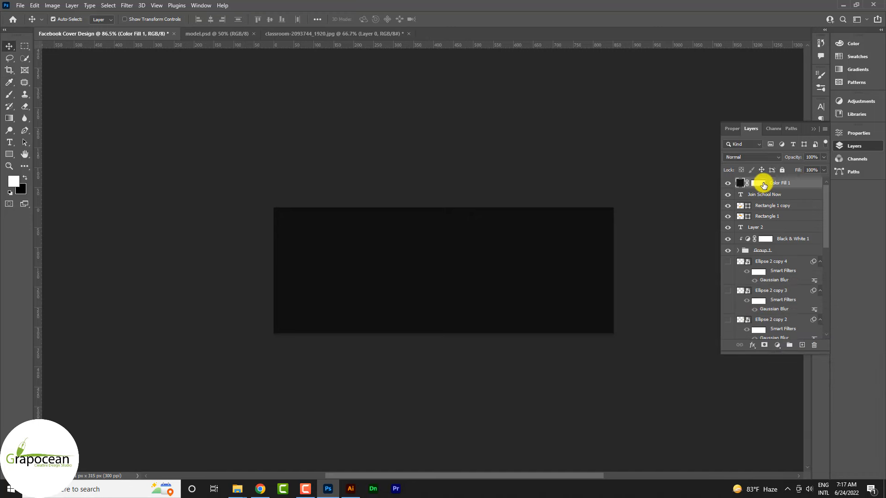
pyautogui.hotkey('ctrl', 'i')
# Darken the banner's edges by painting white on the black fill's mask with a soft 250 px brush at 33% opacity
pyautogui.rightClick(9, 94)
pyautogui.click(44, 93)
pyautogui.press('x')
pyautogui.moveTo(267, 362); pyautogui.dragTo(514, 375)
pyautogui.hotkey('ctrl', 'z')
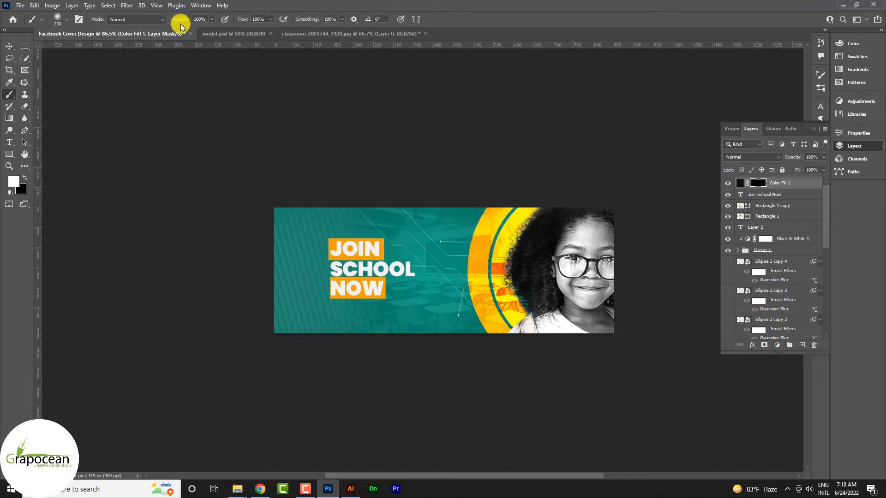
pyautogui.moveTo(166, 23); pyautogui.dragTo(126, 28)
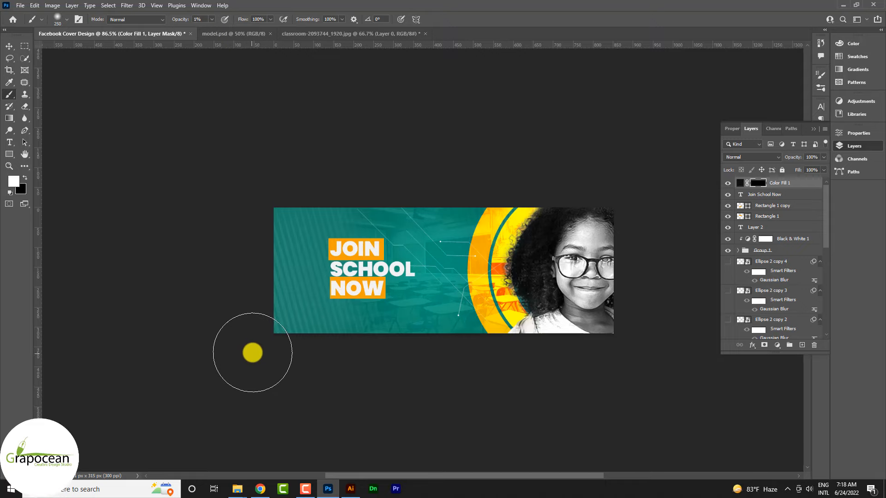
pyautogui.click(194, 23)
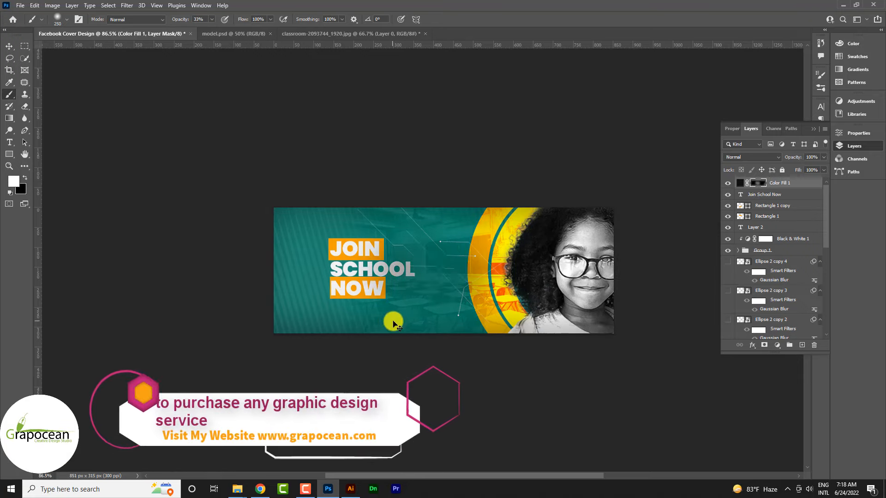
pyautogui.scroll(-3, 469, 319)
pyautogui.scroll(4, 430, 316)
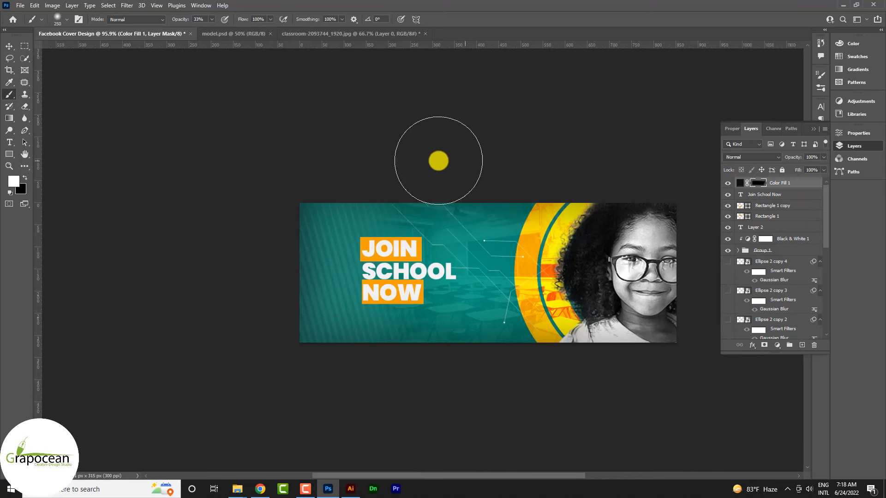
pyautogui.scroll(-2, 503, 375)
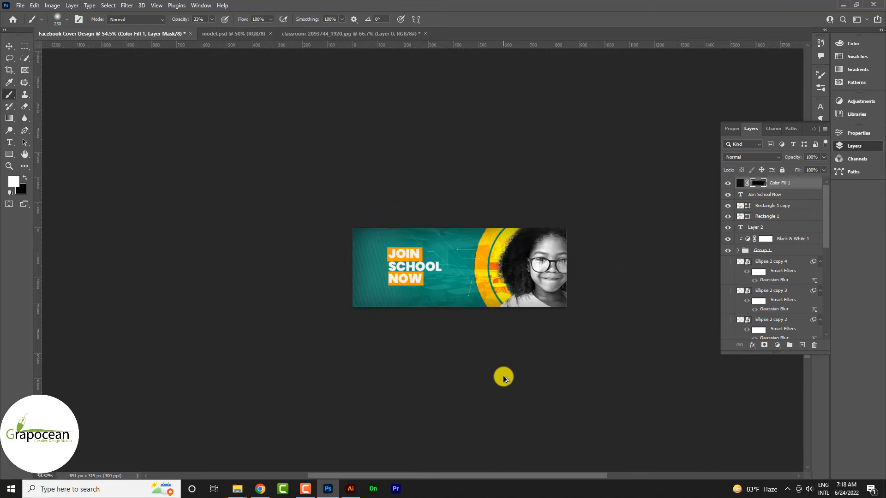
pyautogui.scroll(3, 504, 376)
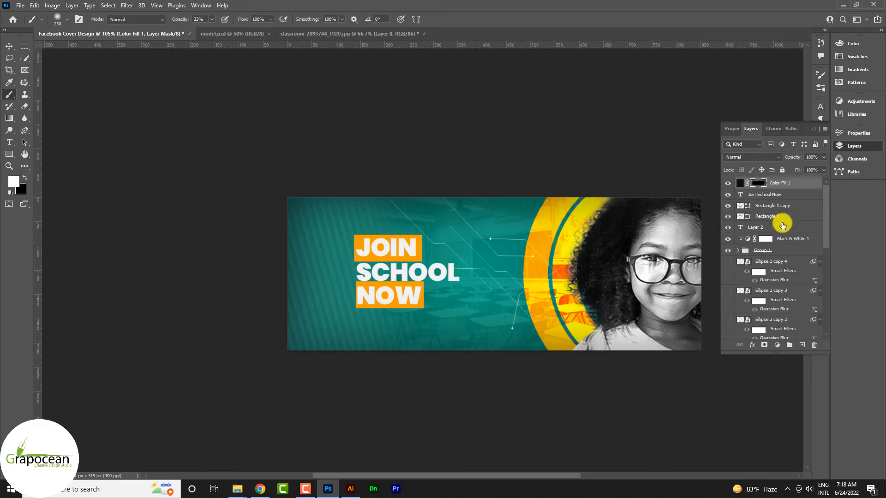
# Add a Hue/Saturation adjustment layer with Colorize enabled, a green hue, saturation 71 and lightness +90
pyautogui.click(778, 345)
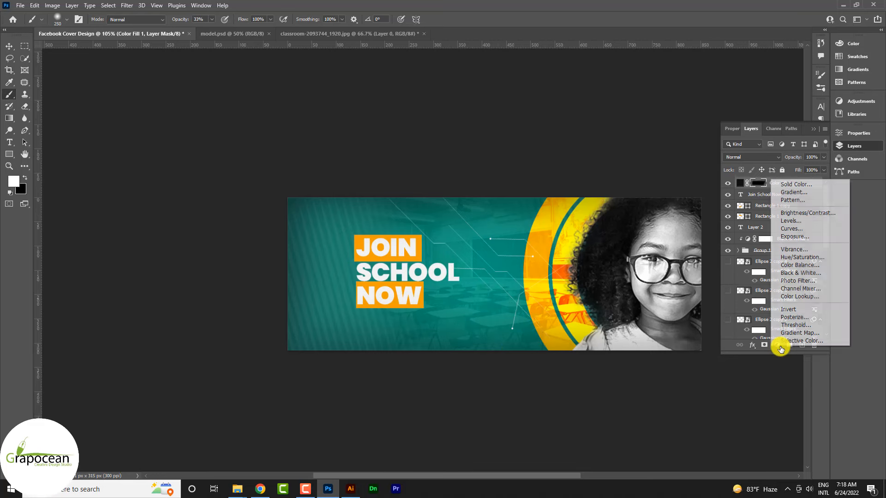
pyautogui.click(812, 257)
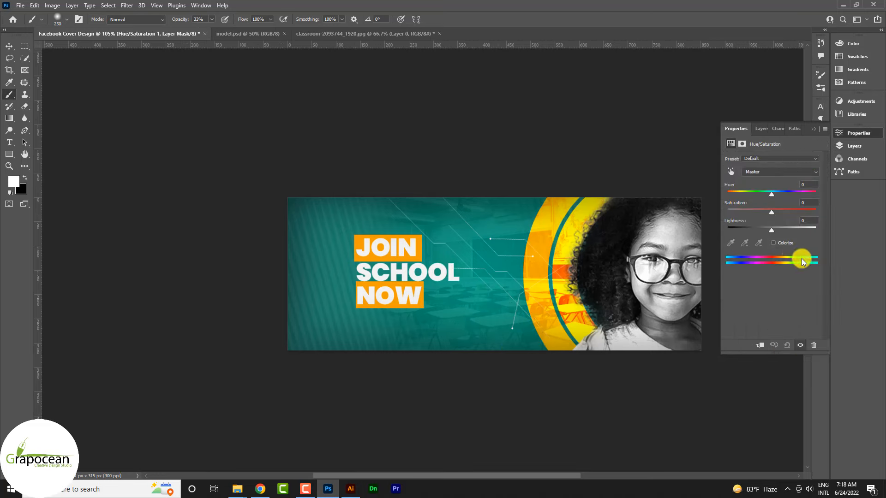
pyautogui.click(773, 242)
pyautogui.moveTo(773, 231); pyautogui.dragTo(792, 229)
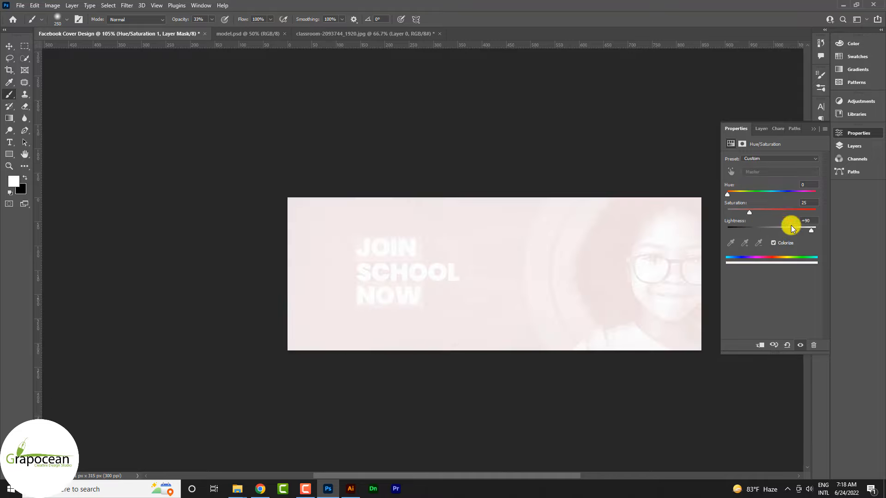
pyautogui.moveTo(730, 198); pyautogui.dragTo(753, 198)
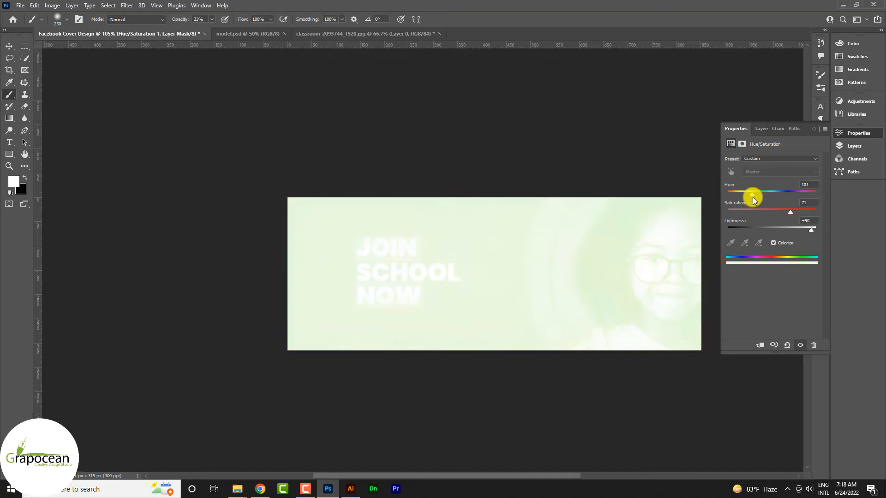
pyautogui.click(850, 146)
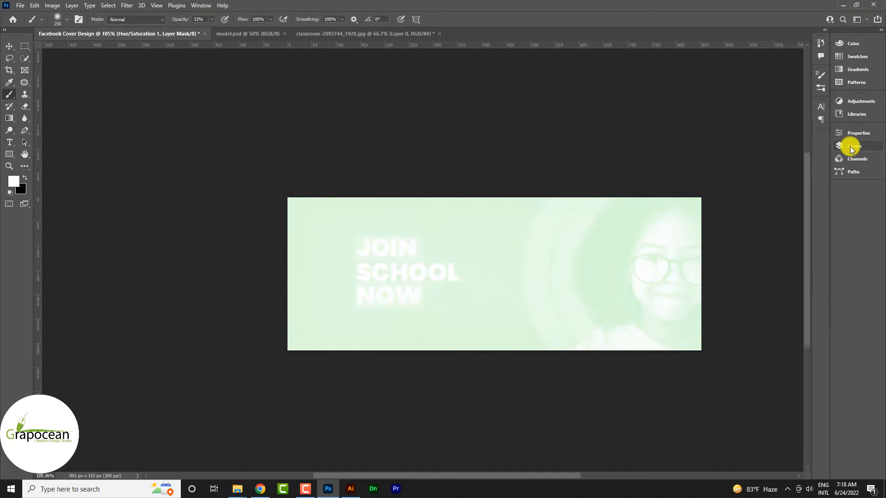
# Invert the Hue/Saturation mask and paint a soft highlight around the banner's middle with a 400 px brush at 33% opacity
pyautogui.hotkey('ctrl', 'i')
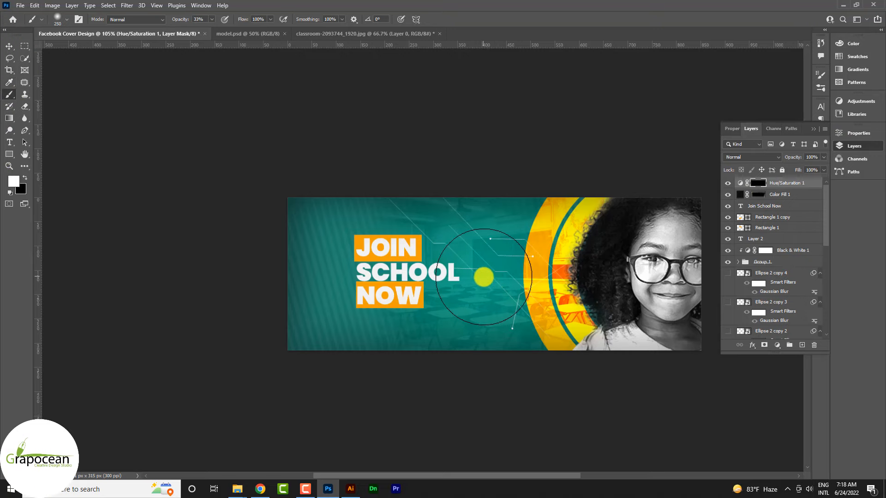
pyautogui.scroll(-5, 475, 275)
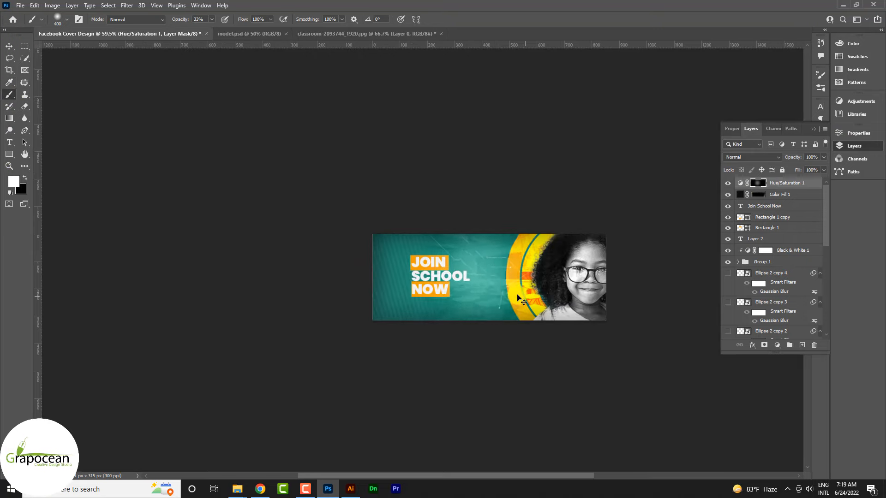
pyautogui.press('[')
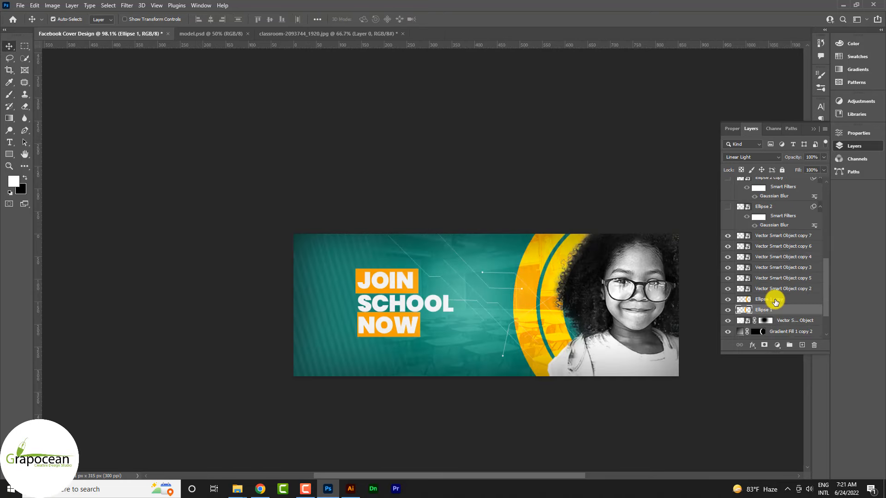
# Scale the Ellipse 1 and Ellipse 1 copy rings together to about 88.33%
pyautogui.click(775, 299)
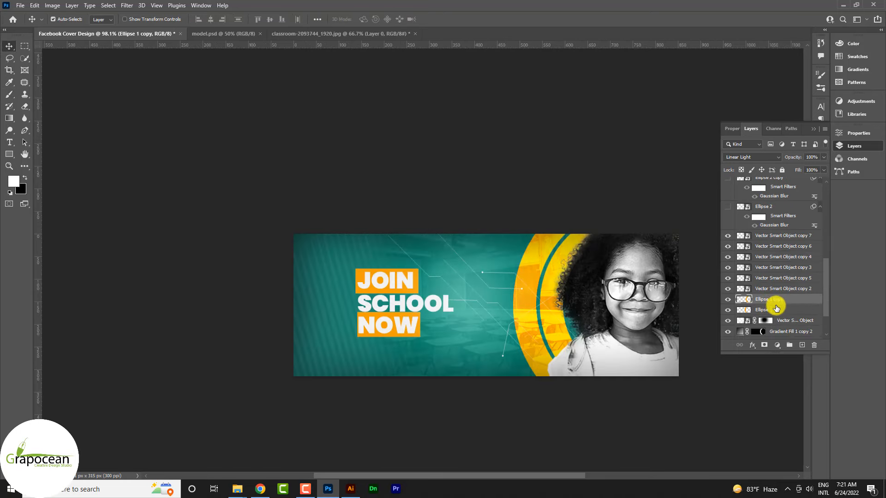
pyautogui.keyDown('shift'); pyautogui.click(775, 310); pyautogui.keyUp('shift')
pyautogui.hotkey('ctrl', 't')
pyautogui.scroll(-3, 609, 378)
pyautogui.moveTo(711, 410); pyautogui.dragTo(665, 441)
pyautogui.scroll(5, 597, 400)
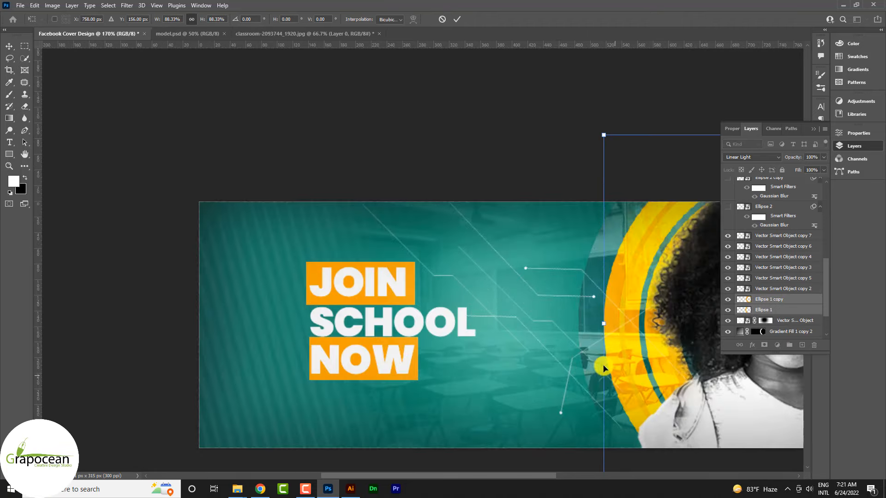
pyautogui.moveTo(604, 366); pyautogui.dragTo(635, 393)
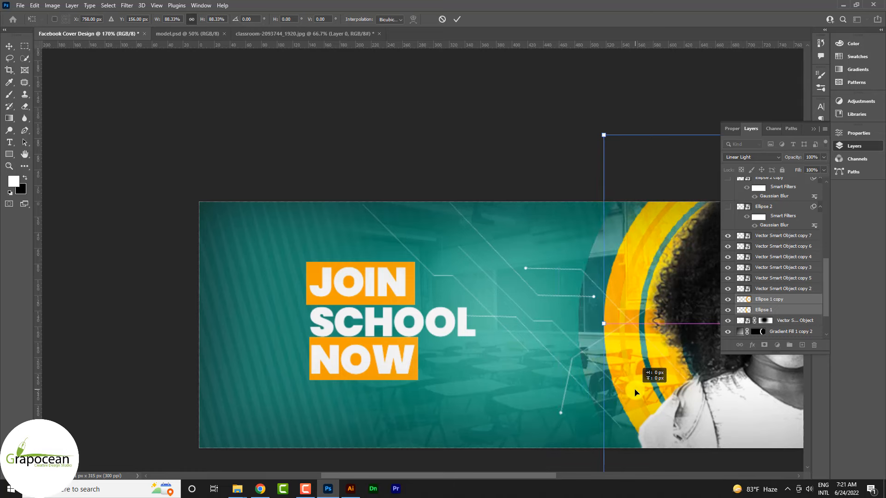
pyautogui.click(459, 21)
pyautogui.scroll(-3, 491, 291)
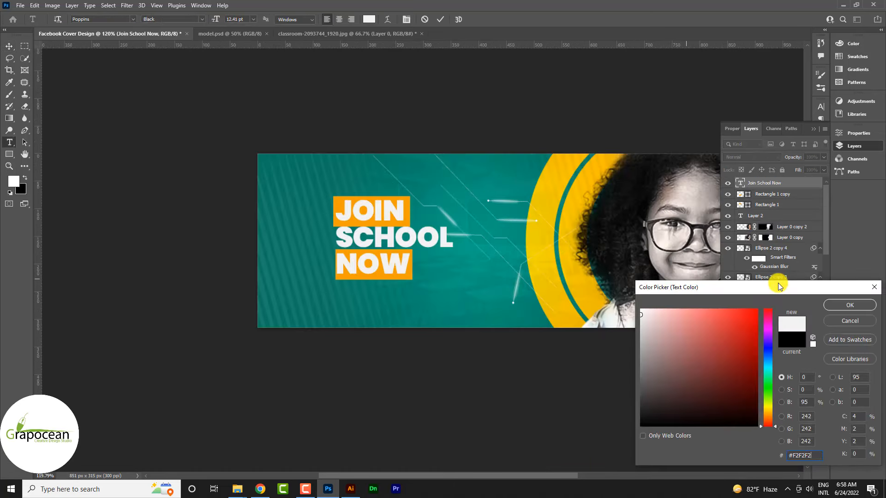
# Set the text colour of the JOIN SCHOOL NOW heading to #F2F2F2
pyautogui.click(849, 303)
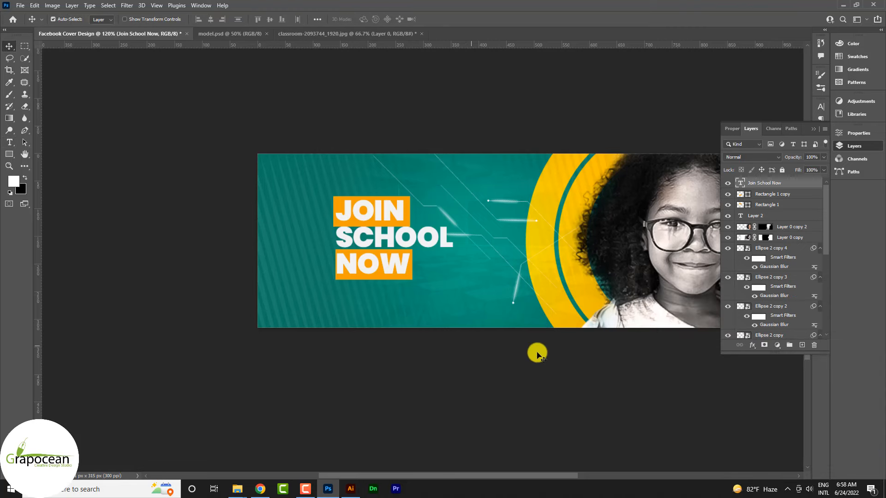
# Select the group holding the JOIN SCHOOL NOW text and its orange rectangles and start a free transform on it
pyautogui.scroll(-3, 453, 352)
pyautogui.scroll(2, 480, 319)
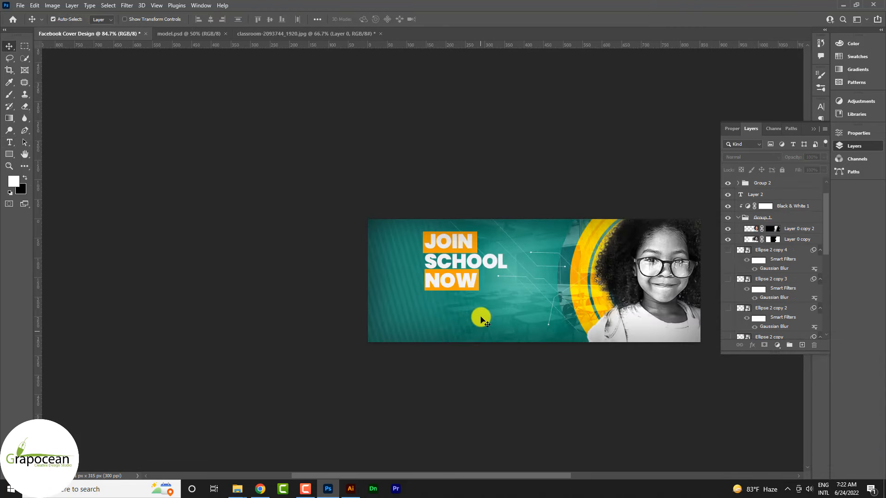
pyautogui.scroll(1, 484, 318)
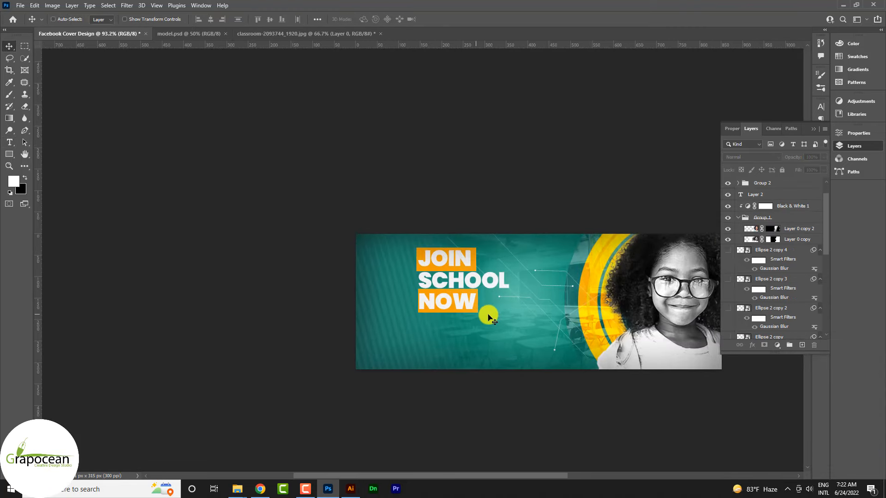
pyautogui.scroll(3, 502, 316)
pyautogui.click(498, 278)
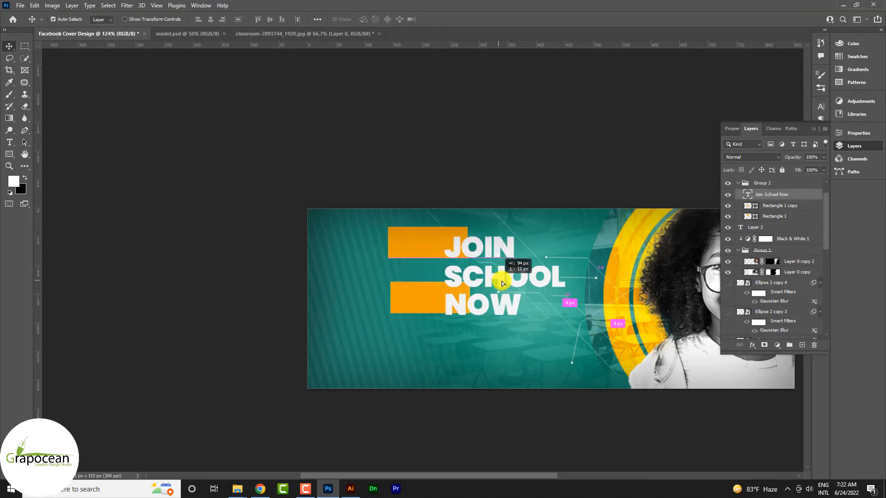
pyautogui.click(739, 185)
pyautogui.hotkey('ctrl', 't')
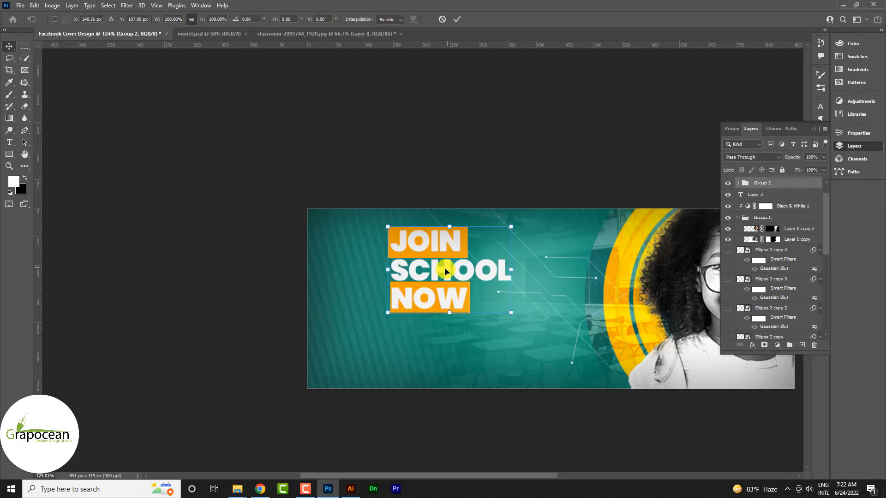
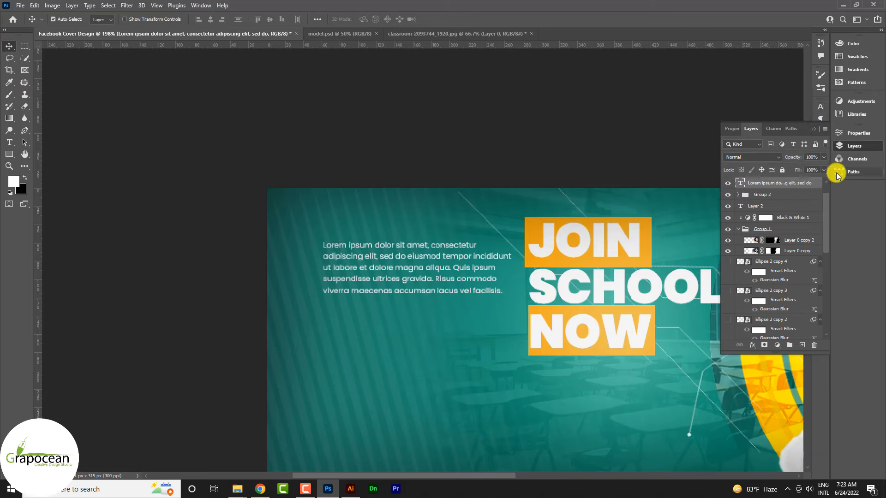
# Format the first two lines of the lorem ipsum paragraph as Poppins Bold at 9.5 pt
pyautogui.click(814, 130)
pyautogui.scroll(-5, 485, 282)
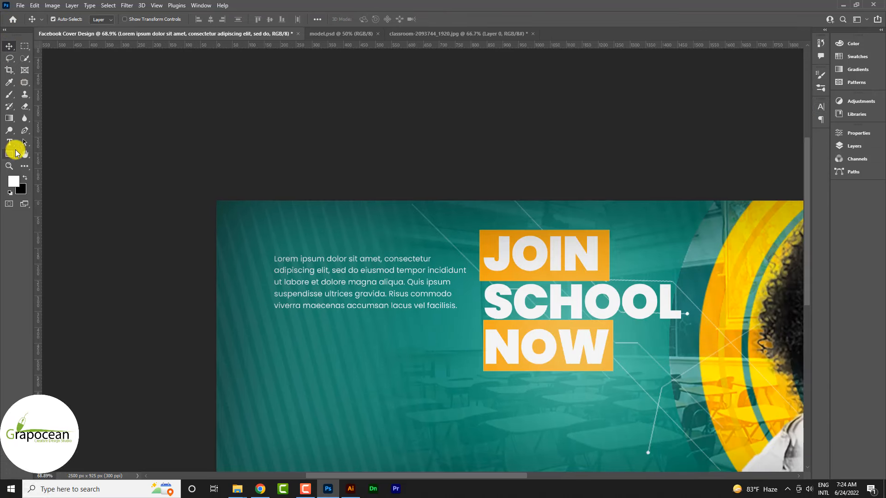
pyautogui.click(10, 144)
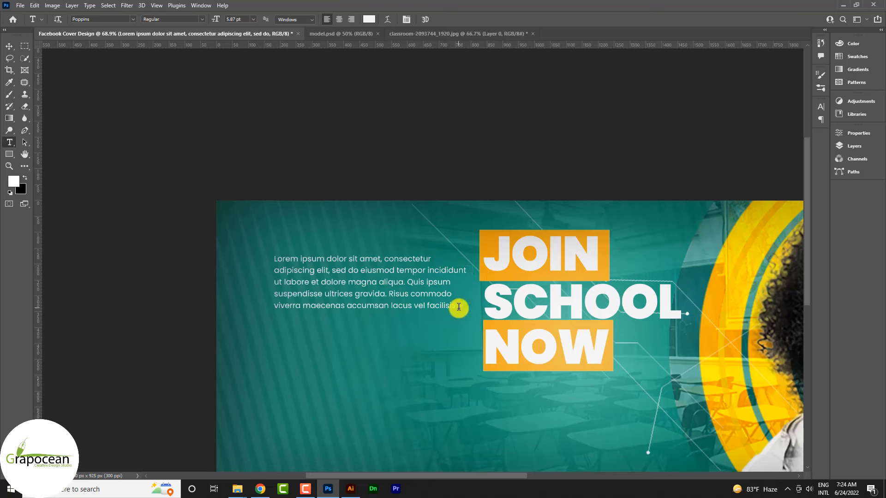
pyautogui.moveTo(458, 307); pyautogui.dragTo(276, 285)
pyautogui.click(465, 270)
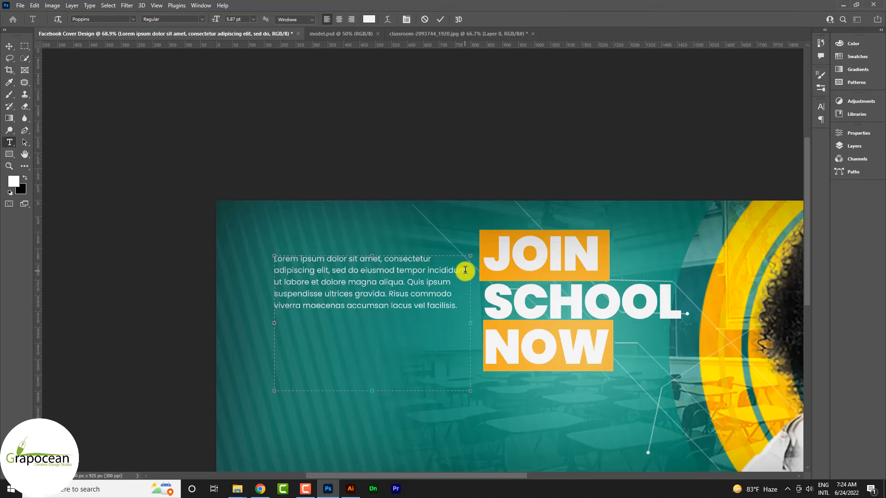
pyautogui.moveTo(468, 270); pyautogui.dragTo(281, 253)
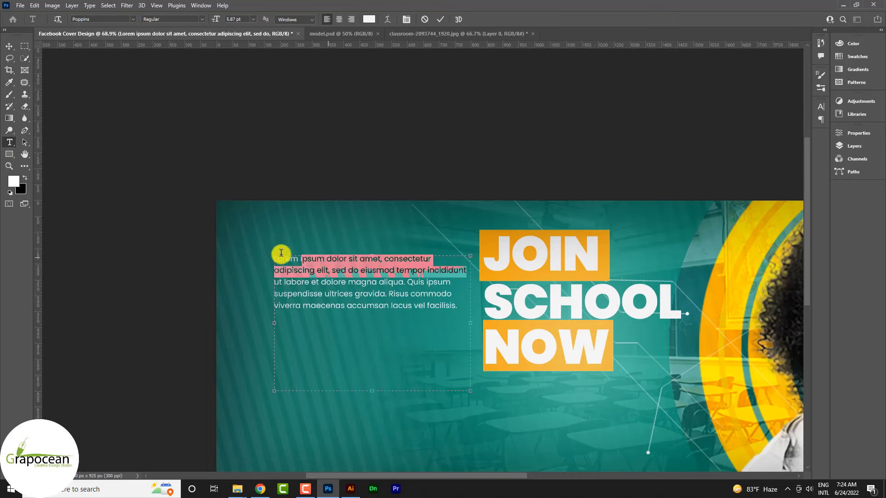
pyautogui.click(233, 19)
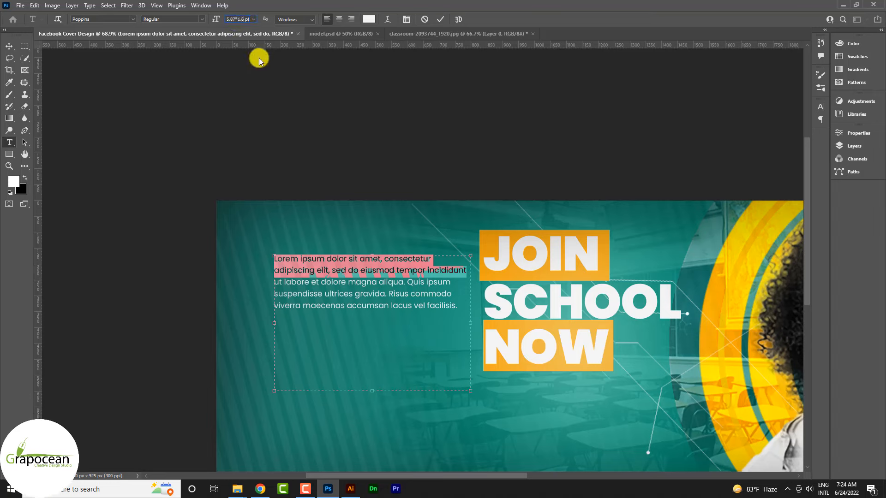
pyautogui.press('Return')
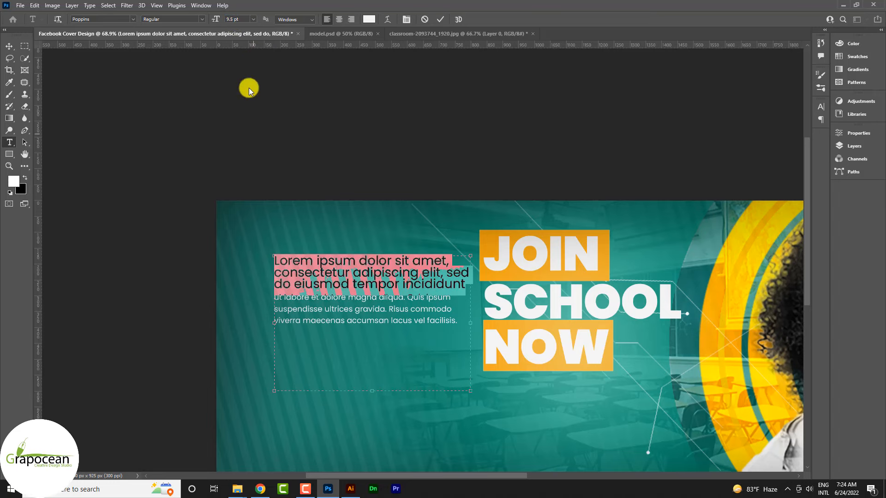
pyautogui.click(199, 21)
pyautogui.click(174, 64)
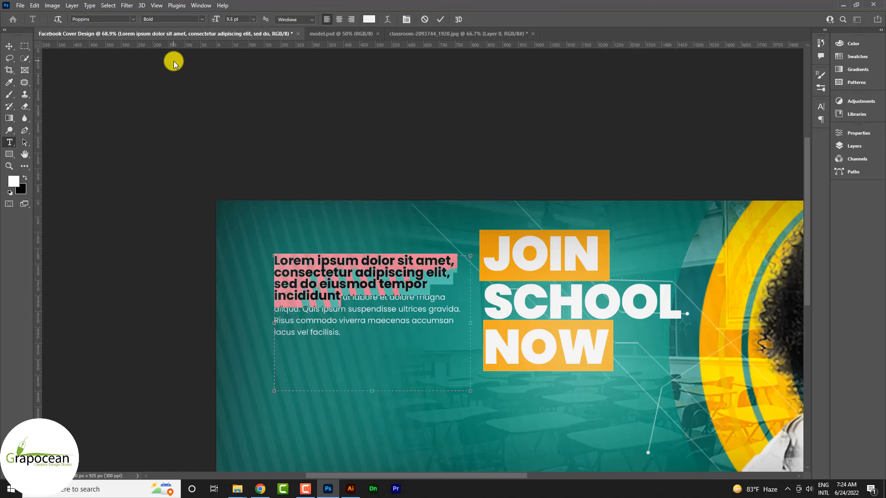
# Delete "sed do eiusmod tempor incididunt" from the bold text and separate it from the body copy with a blank line
pyautogui.click(432, 288)
pyautogui.moveTo(336, 290); pyautogui.dragTo(273, 283)
pyautogui.press('BackSpace')
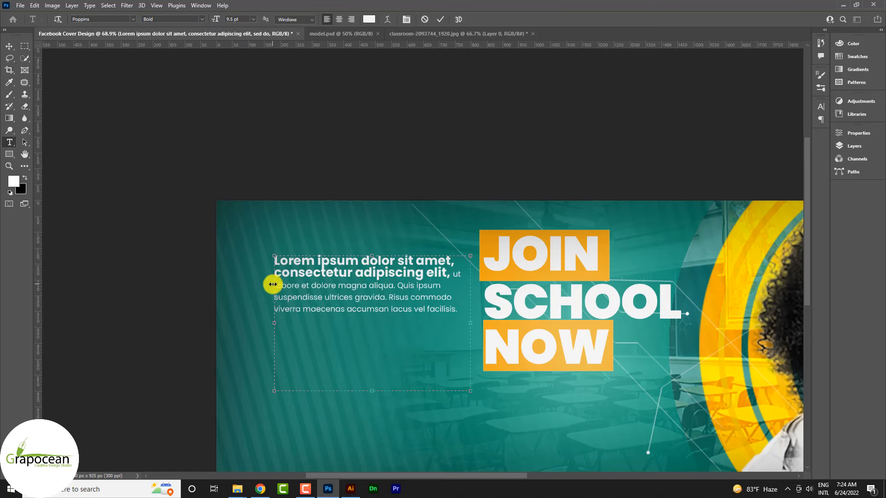
pyautogui.press('Return')
pyautogui.press('Return')
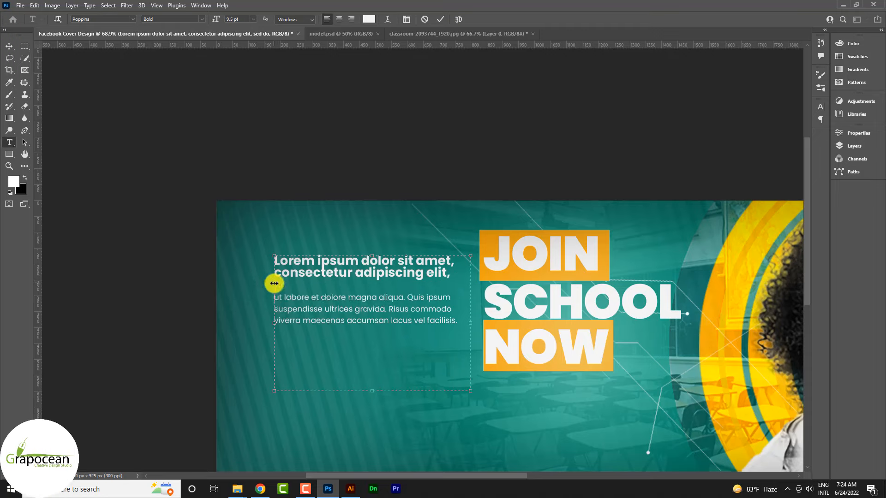
pyautogui.press('BackSpace')
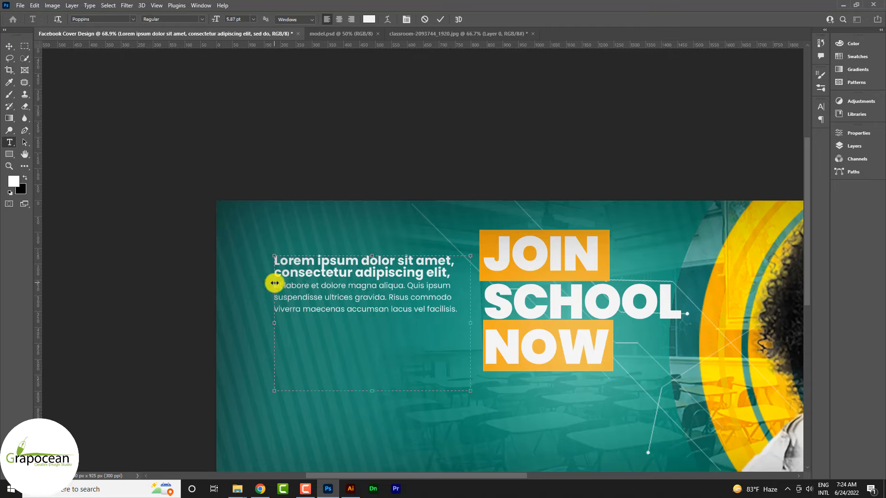
pyautogui.click(10, 46)
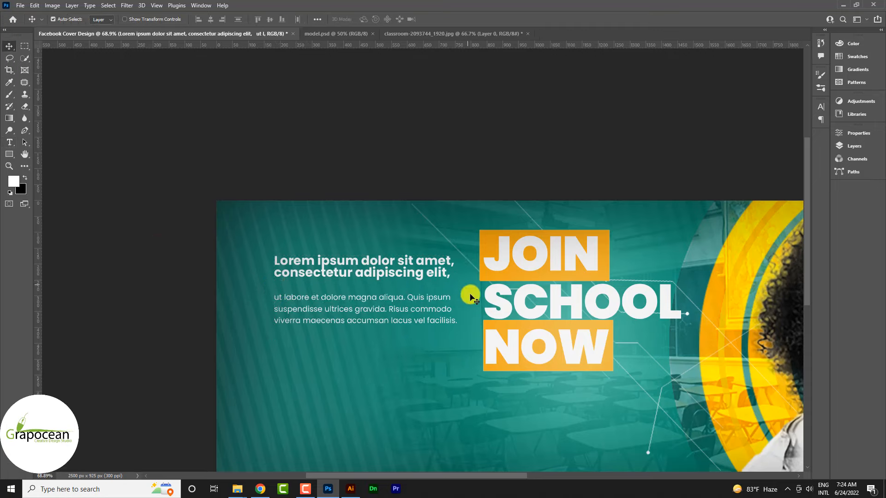
# Set the text colour of the two bold lorem ipsum lines to yellow #ECD103
pyautogui.scroll(-1, 468, 313)
pyautogui.scroll(-6, 476, 324)
pyautogui.scroll(6, 418, 332)
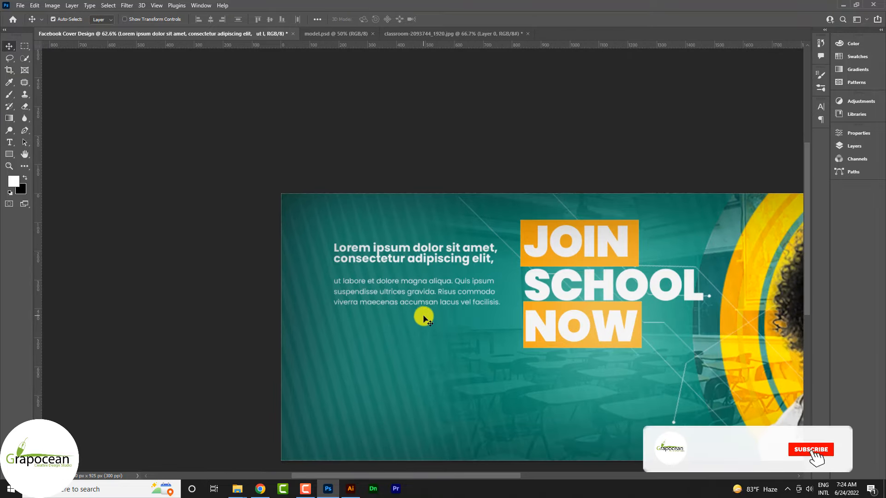
pyautogui.click(9, 142)
pyautogui.moveTo(493, 262); pyautogui.dragTo(334, 245)
pyautogui.click(369, 18)
pyautogui.click(544, 256)
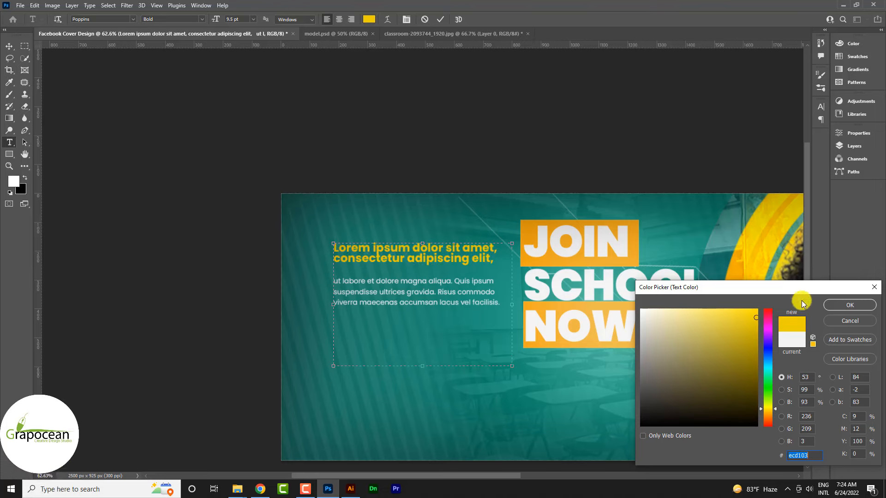
pyautogui.click(850, 305)
pyautogui.click(10, 46)
# Replace the yellow bold lines with the subheading "Special class and care for students"
pyautogui.scroll(1, 431, 316)
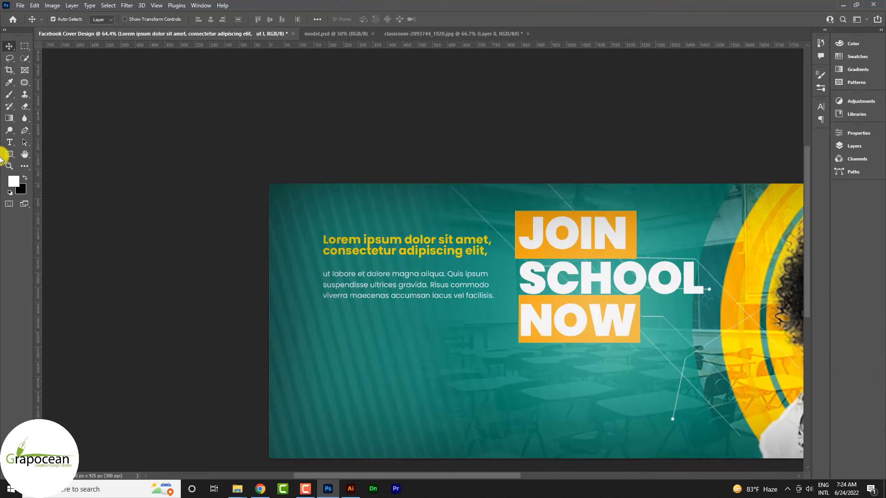
pyautogui.click(10, 141)
pyautogui.moveTo(487, 253); pyautogui.dragTo(293, 226)
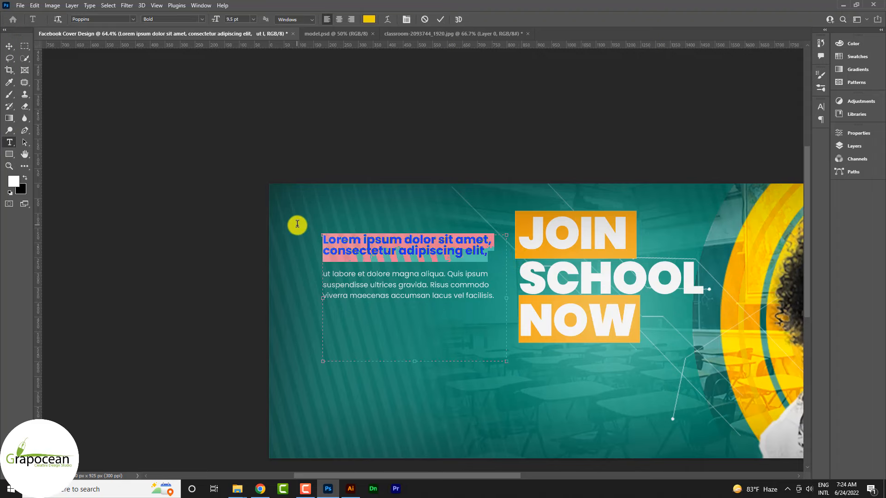
pyautogui.press('BackSpace')
pyautogui.write('Sp')
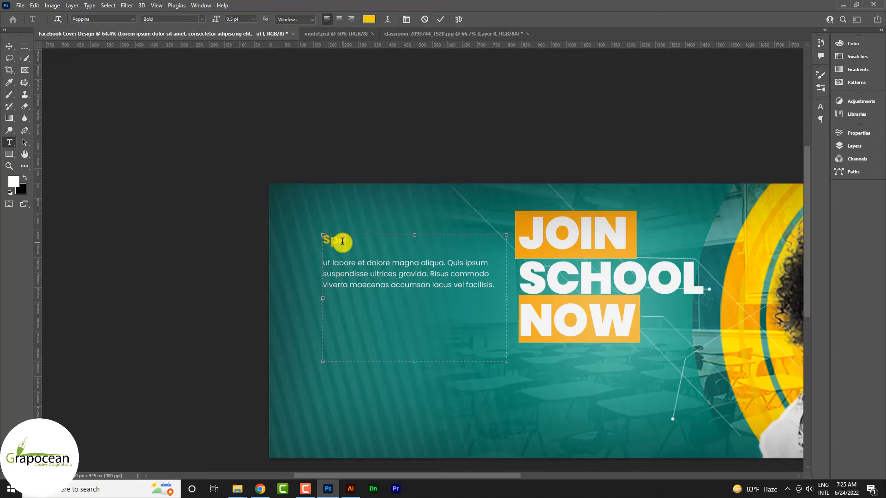
pyautogui.write('ecial Class')
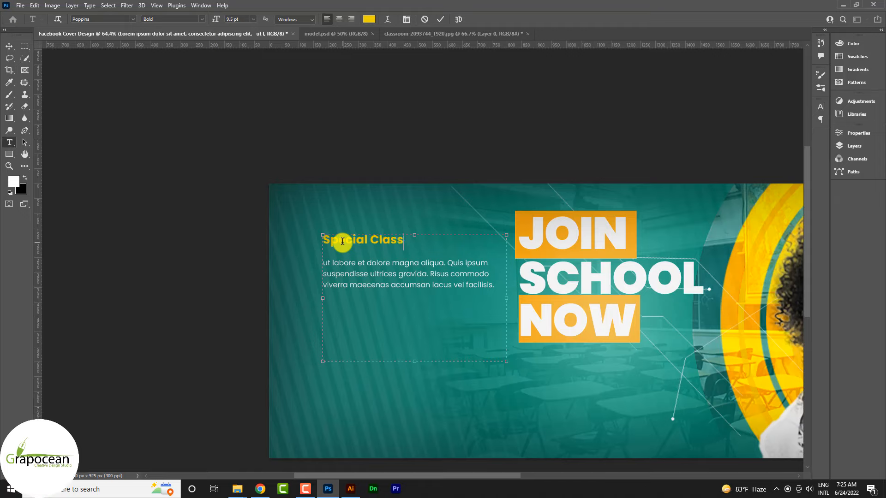
pyautogui.write(' and care for students')
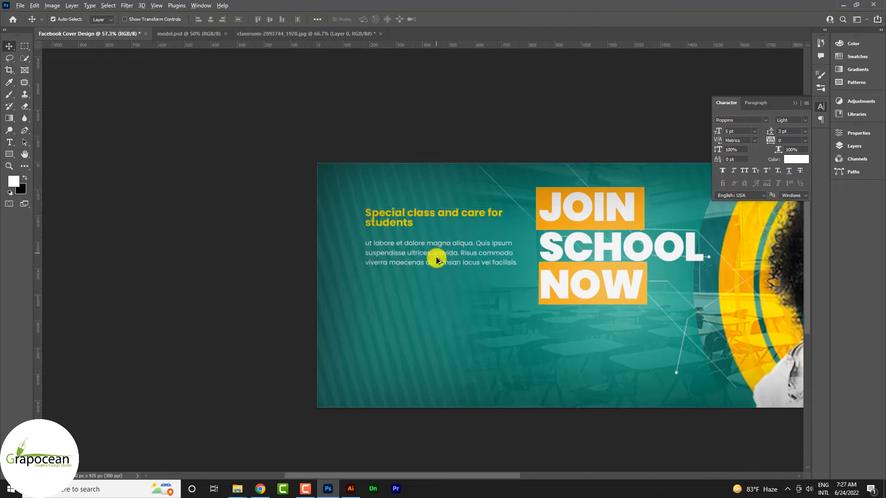
# Duplicate the special-class text block below the original and scale both blocks together to 84.32%, placing them beside the JOIN SCHOOL NOW heading
pyautogui.moveTo(436, 256); pyautogui.dragTo(438, 327)
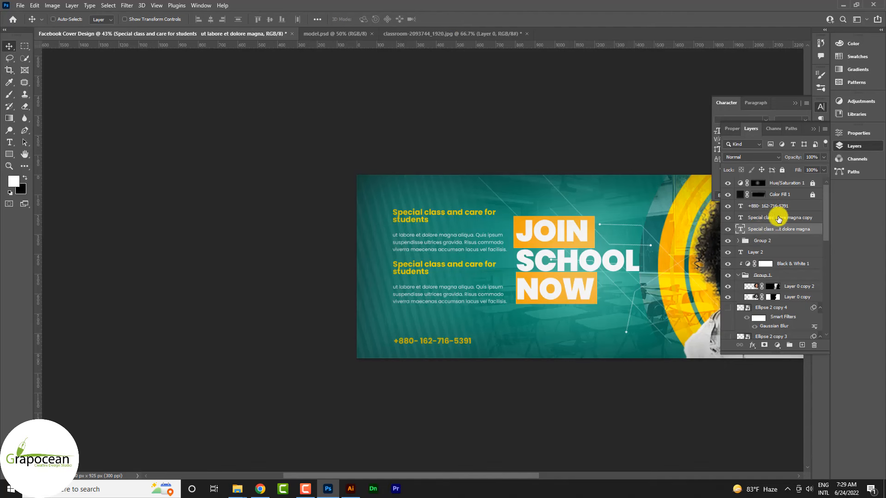
pyautogui.hotkey('ctrl', 't')
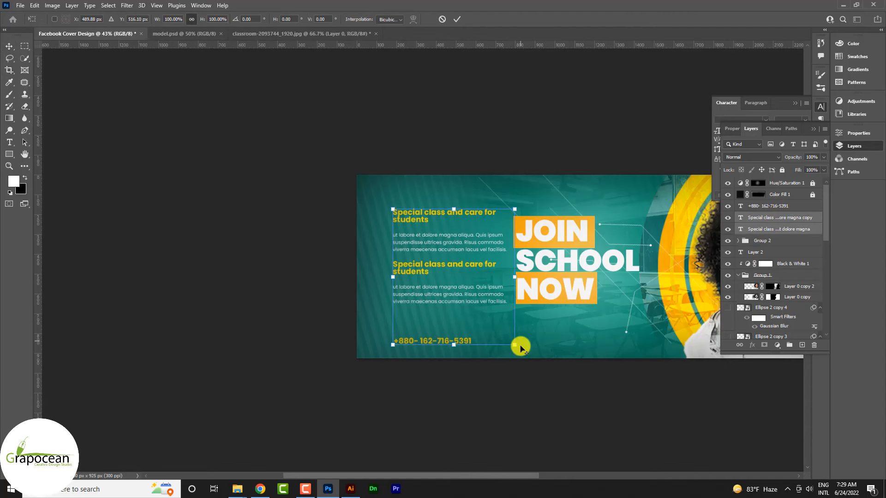
pyautogui.moveTo(514, 345); pyautogui.dragTo(506, 340)
pyautogui.moveTo(485, 305); pyautogui.dragTo(466, 269)
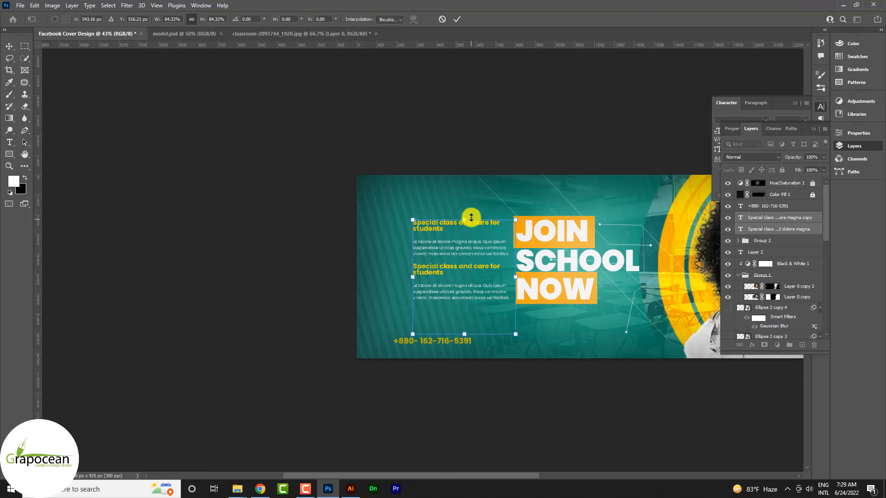
pyautogui.click(461, 20)
pyautogui.scroll(-3, 462, 345)
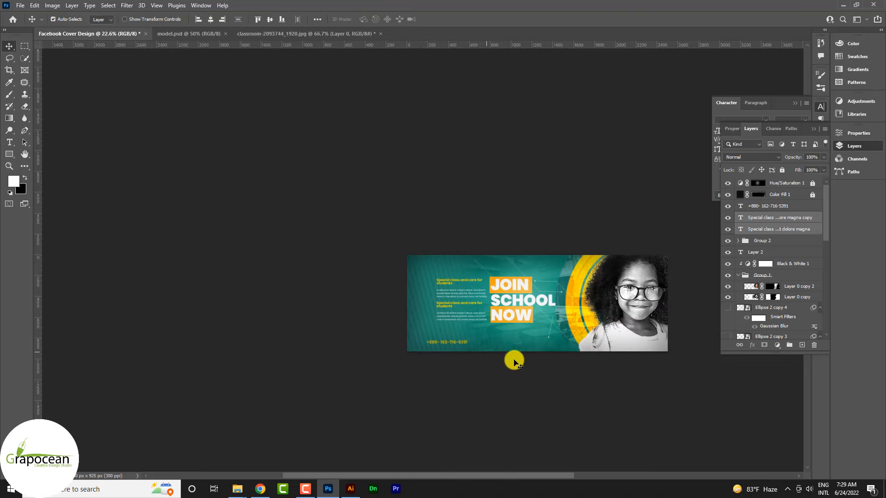
pyautogui.scroll(4, 545, 369)
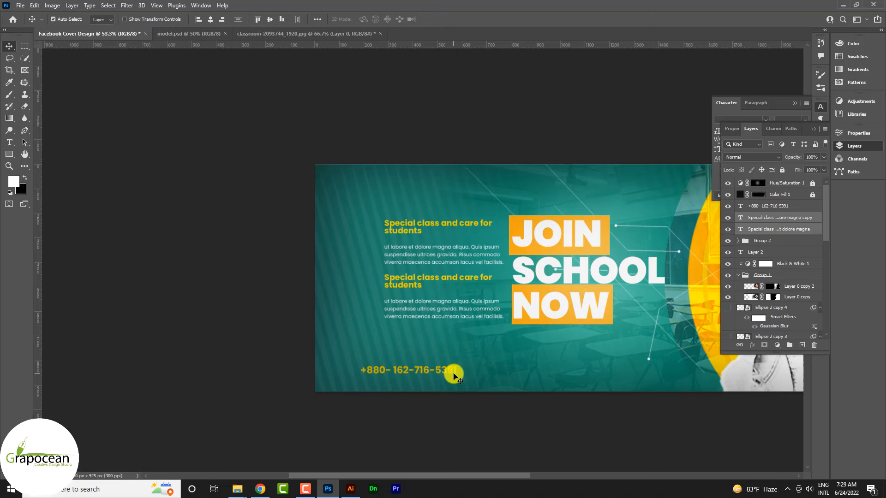
pyautogui.scroll(1, 440, 378)
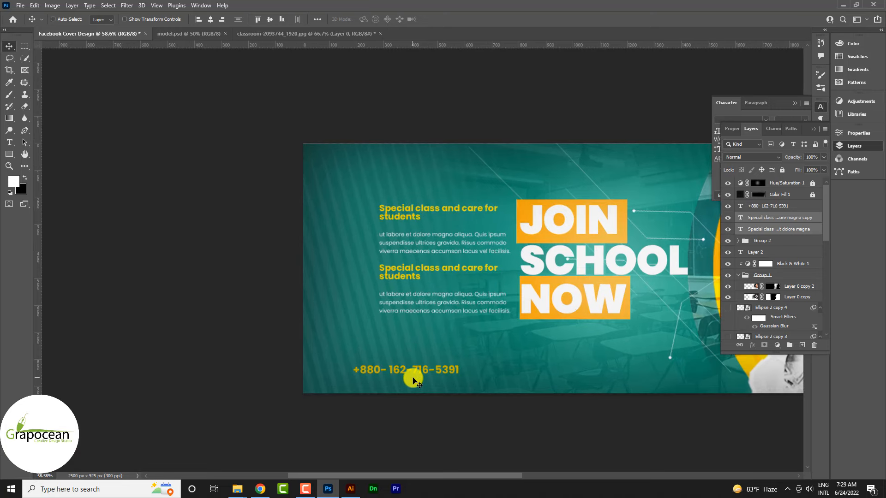
pyautogui.scroll(2, 417, 377)
pyautogui.moveTo(411, 366); pyautogui.dragTo(416, 351)
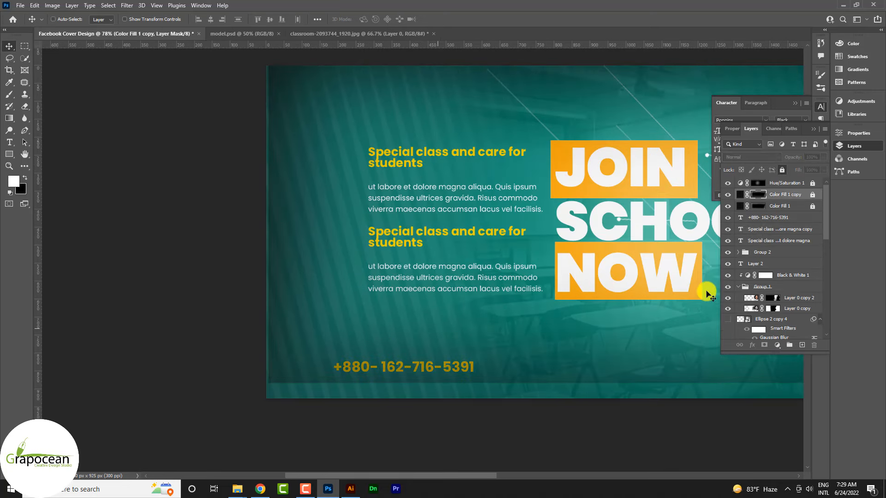
pyautogui.hotkey('ctrl', 'z')
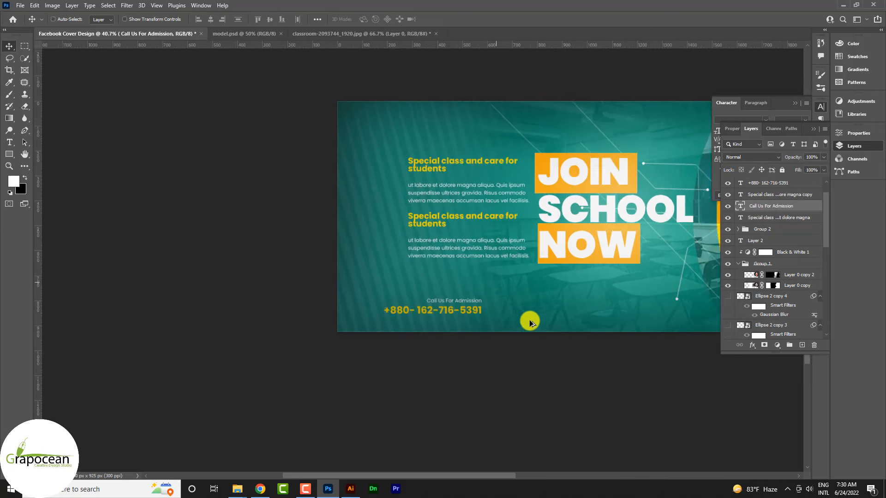
# Draw a vertical divider bar about 5 × 55 px beside the admission contact details, with a white fill and no stroke
pyautogui.scroll(2, 529, 321)
pyautogui.scroll(2, 546, 328)
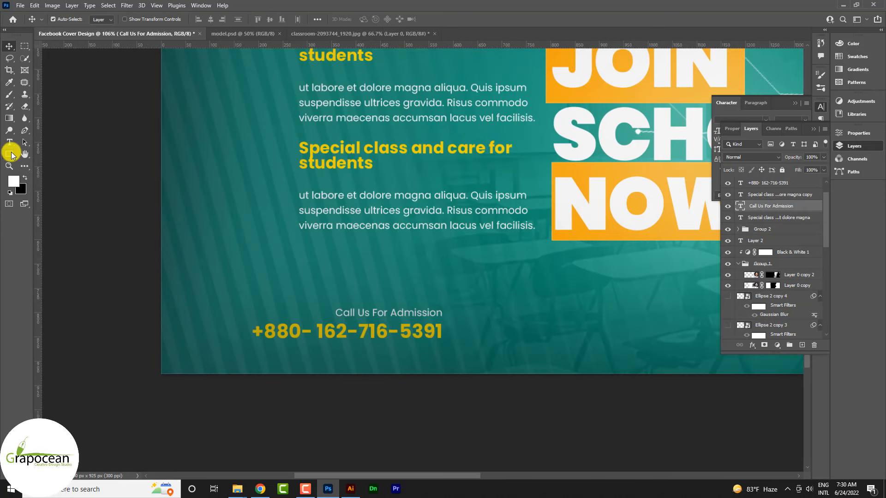
pyautogui.moveTo(9, 153); pyautogui.dragTo(43, 168)
pyautogui.click(59, 159)
pyautogui.moveTo(465, 309); pyautogui.dragTo(467, 335)
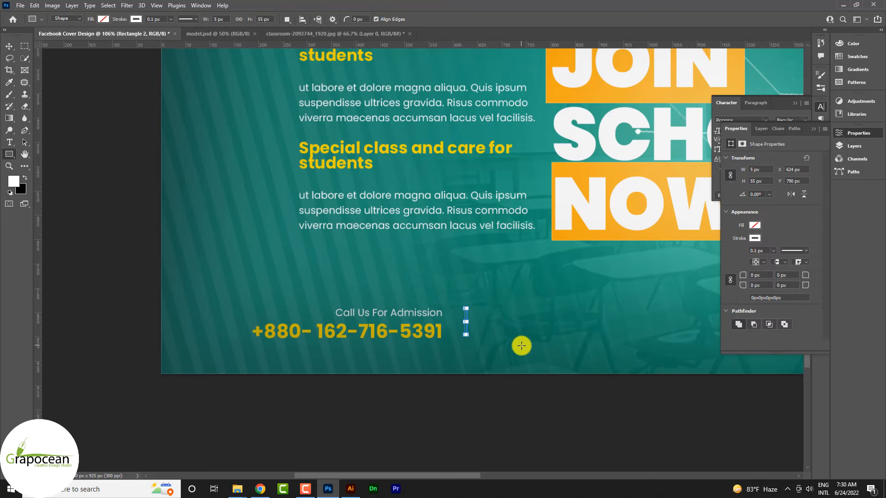
pyautogui.click(137, 20)
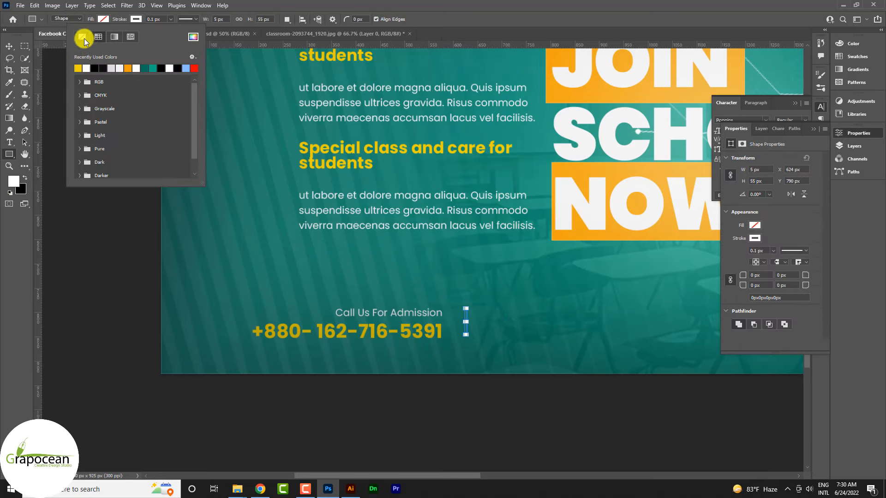
pyautogui.click(105, 20)
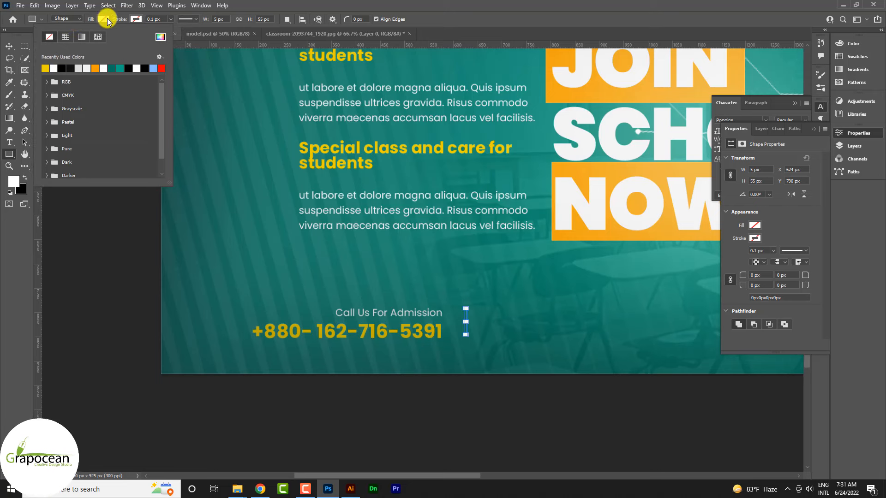
pyautogui.click(6, 48)
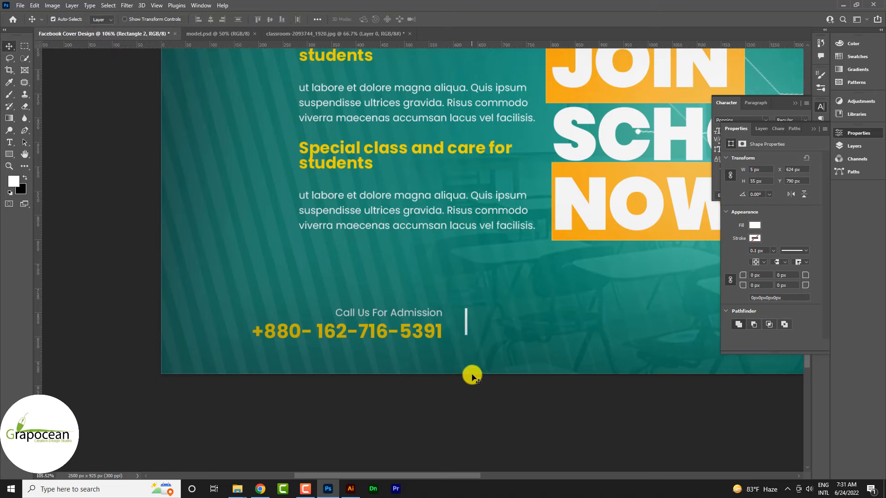
# Duplicate the "Call Us For Admission" text layer and move the copy to the other side of the white divider
pyautogui.scroll(2, 468, 319)
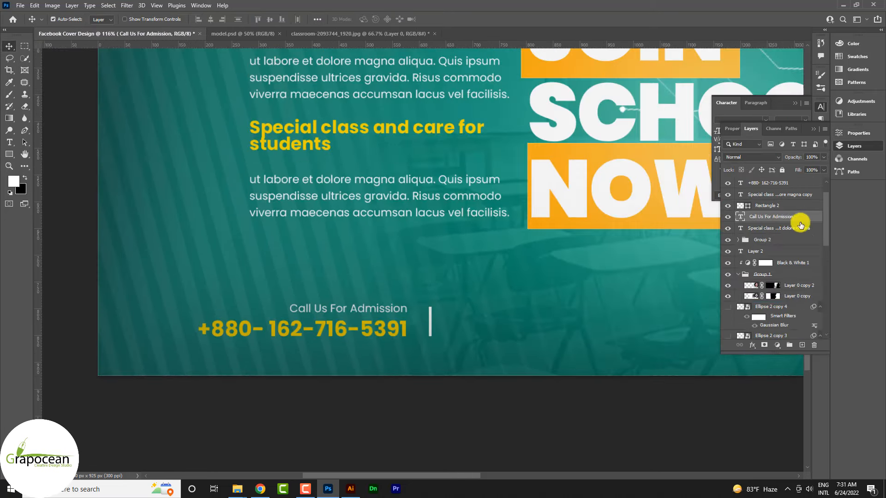
pyautogui.moveTo(801, 223); pyautogui.dragTo(802, 345)
pyautogui.hotkey('ctrl', 't')
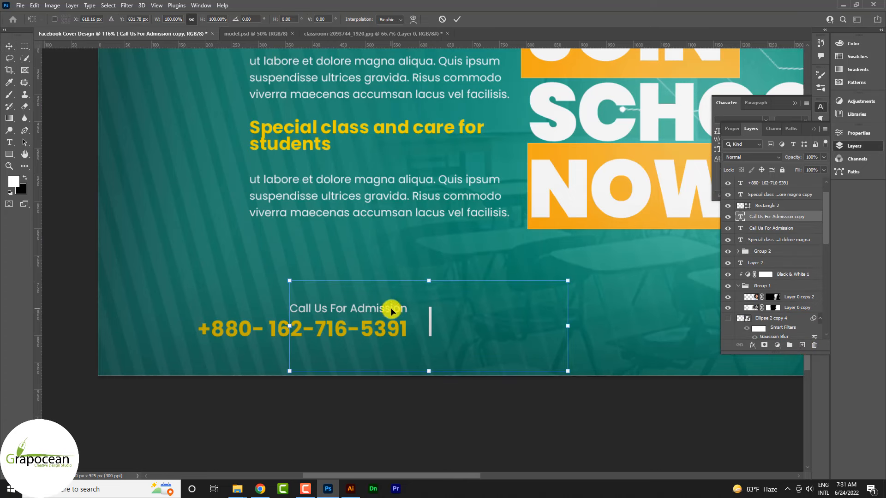
pyautogui.moveTo(390, 311); pyautogui.dragTo(552, 323)
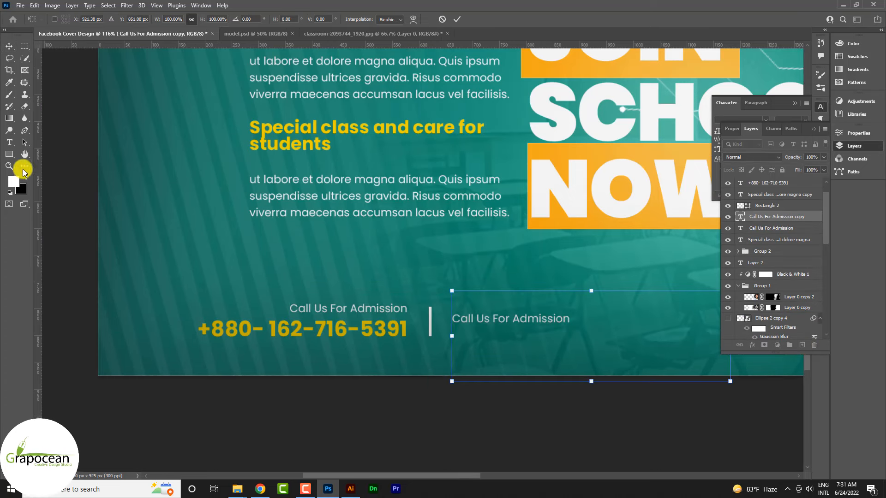
pyautogui.moveTo(451, 318); pyautogui.dragTo(664, 328)
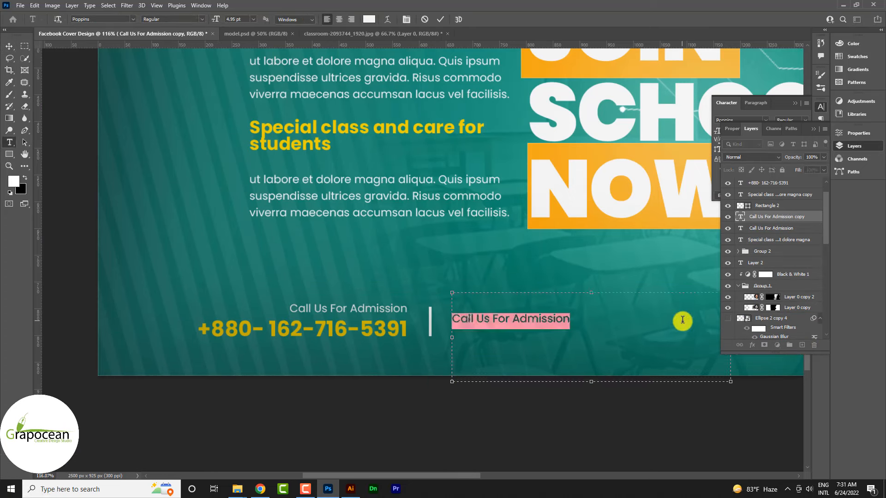
pyautogui.write('www.grapoce')
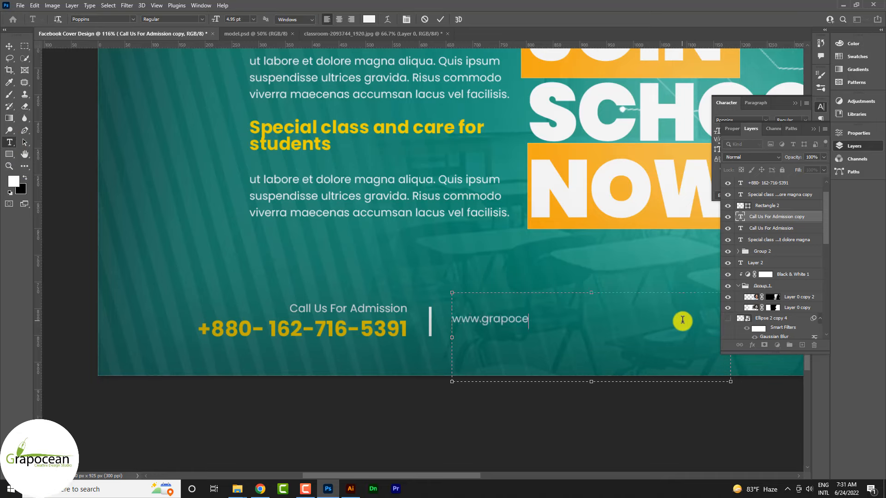
pyautogui.write('an.com')
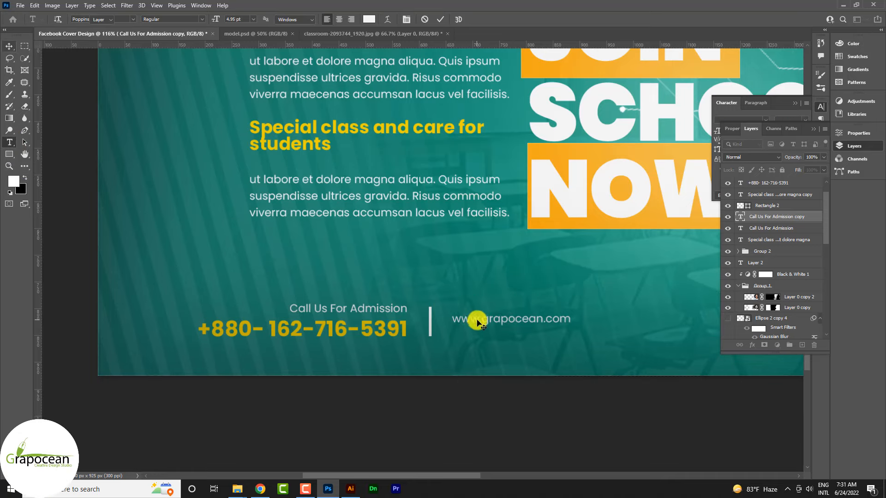
pyautogui.moveTo(494, 320); pyautogui.dragTo(492, 322)
# Enlarge the website address slightly and position it next to the divider, level with the contact details
pyautogui.scroll(-7, 398, 347)
pyautogui.scroll(-2, 488, 375)
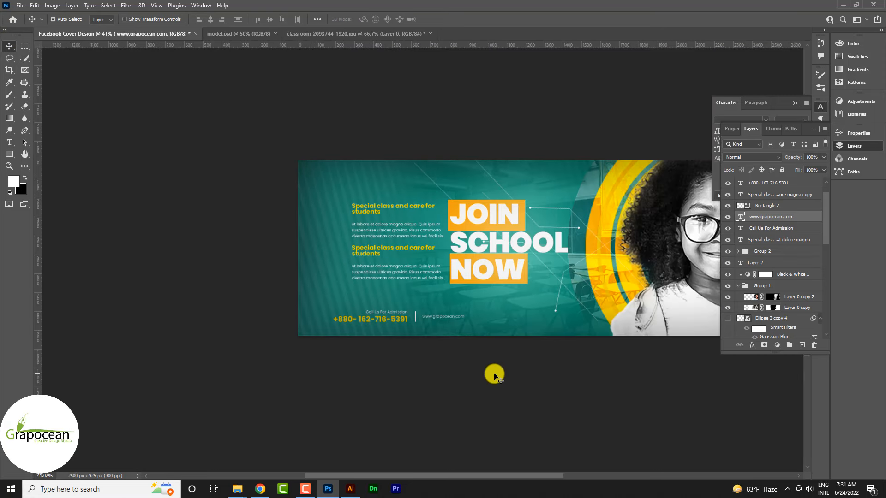
pyautogui.scroll(4, 447, 323)
pyautogui.hotkey('ctrl', 't')
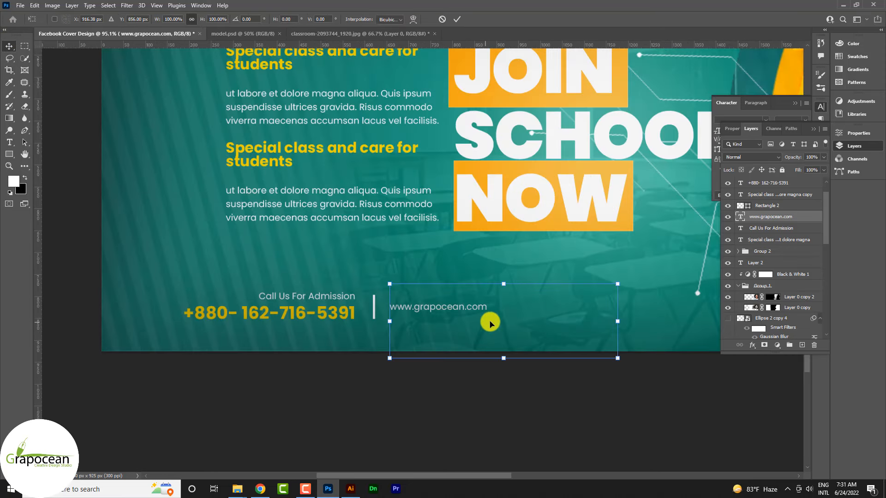
pyautogui.moveTo(622, 365); pyautogui.dragTo(665, 377)
pyautogui.moveTo(453, 312); pyautogui.dragTo(488, 322)
pyautogui.click(454, 19)
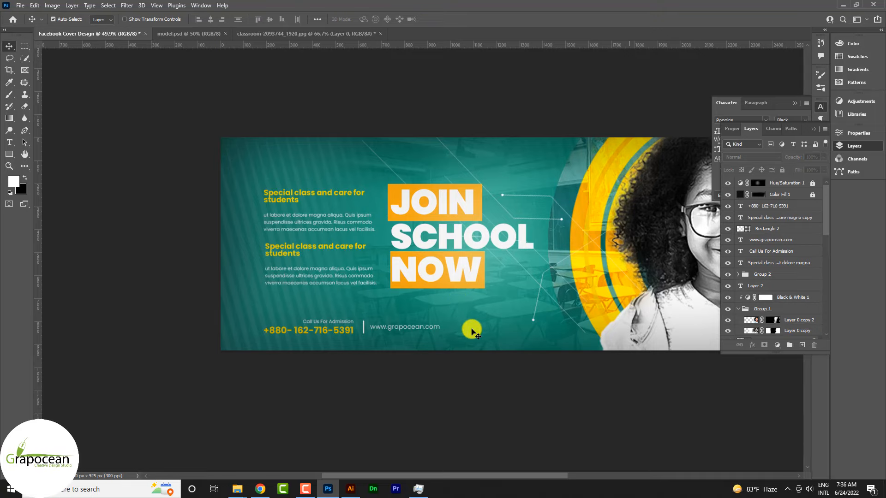
# Switch to Illustrator and draw a circle about 359 px in diameter on the artboard, with white fill and no stroke
pyautogui.click(352, 489)
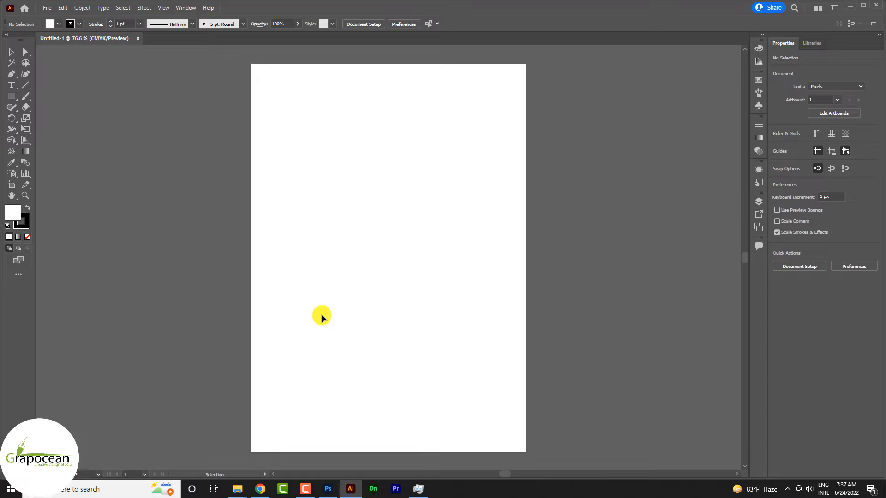
pyautogui.moveTo(12, 96); pyautogui.dragTo(43, 118)
pyautogui.moveTo(310, 144); pyautogui.dragTo(429, 309)
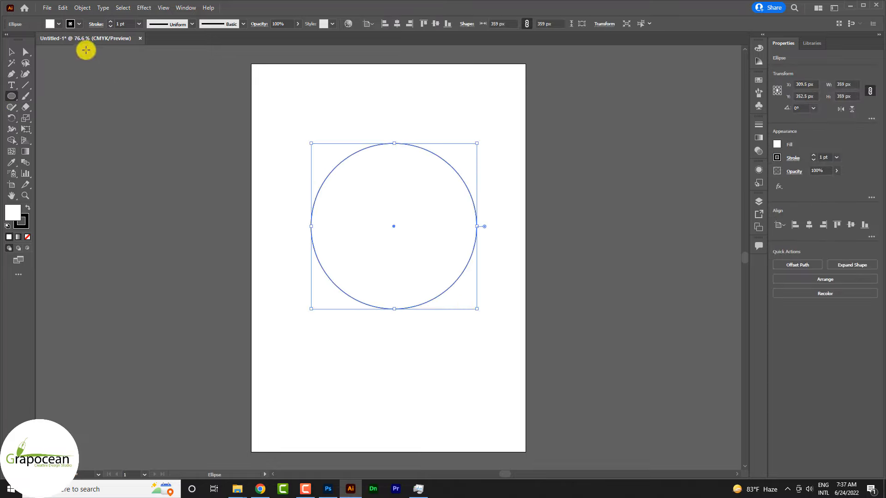
pyautogui.click(78, 24)
pyautogui.click(6, 39)
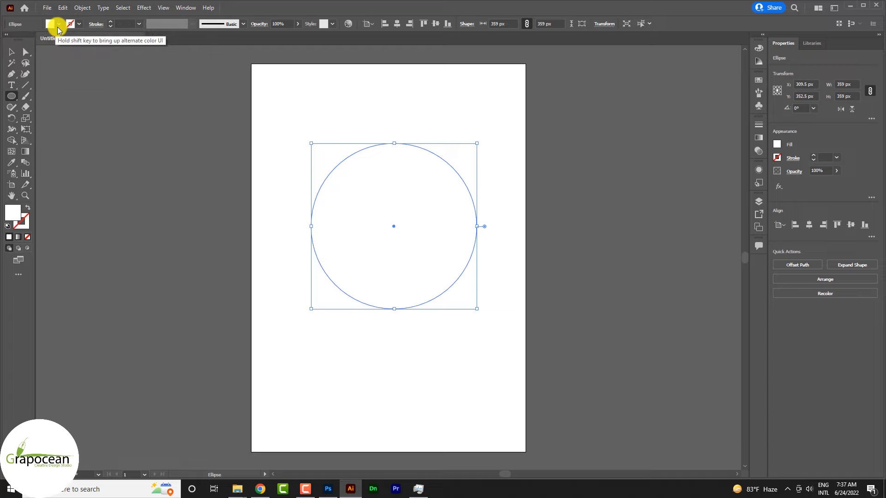
# Move the white circle off the artboard onto the empty canvas to its left
pyautogui.click(26, 150)
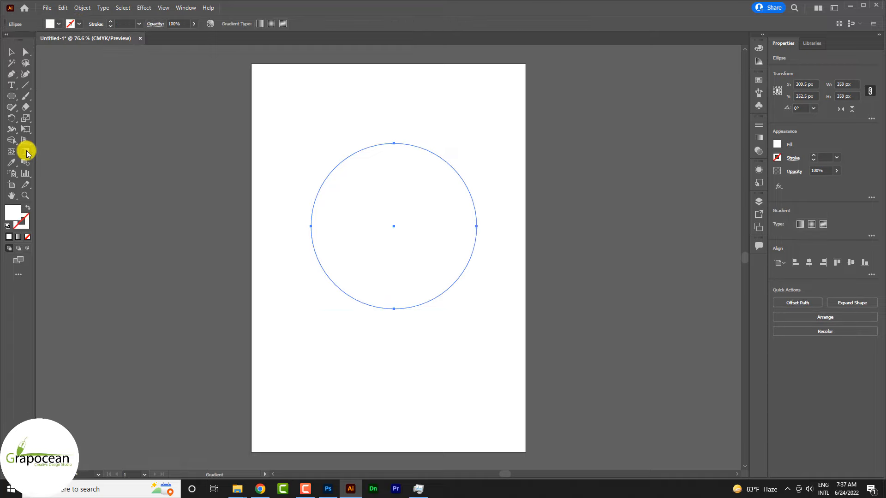
pyautogui.click(12, 52)
pyautogui.moveTo(396, 257); pyautogui.dragTo(142, 254)
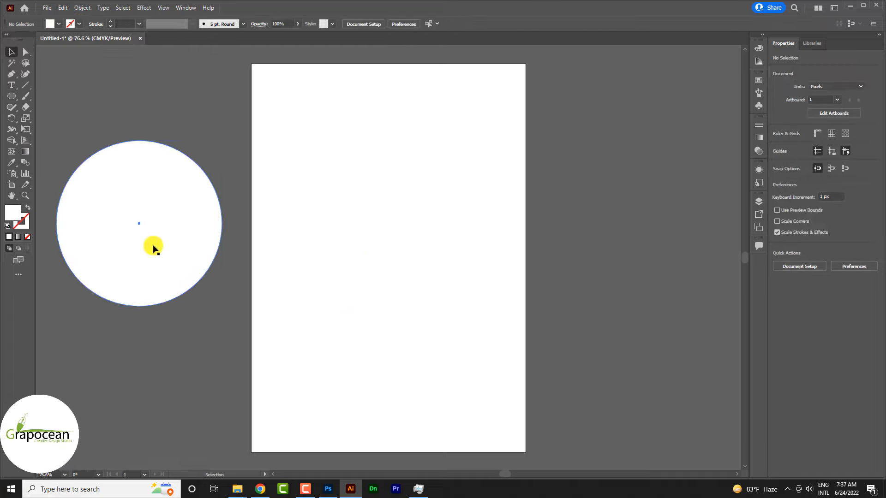
# Fill the circle with a white-to-black radial gradient
pyautogui.click(758, 138)
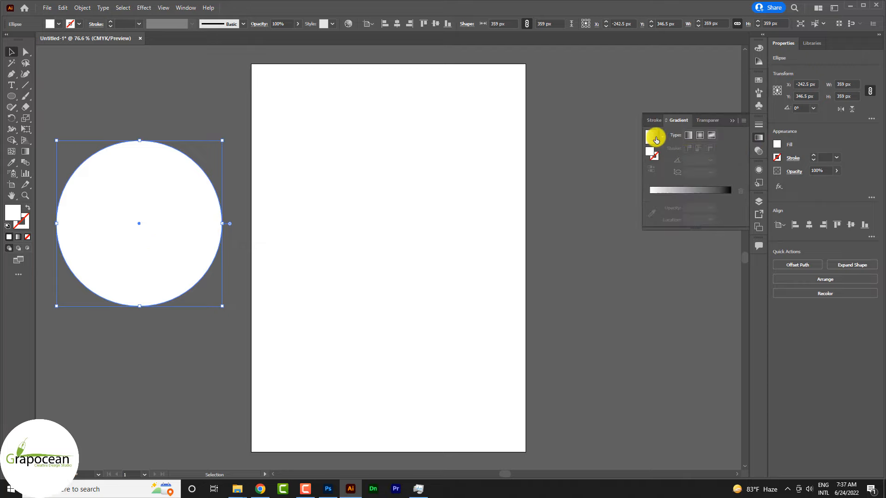
pyautogui.click(650, 139)
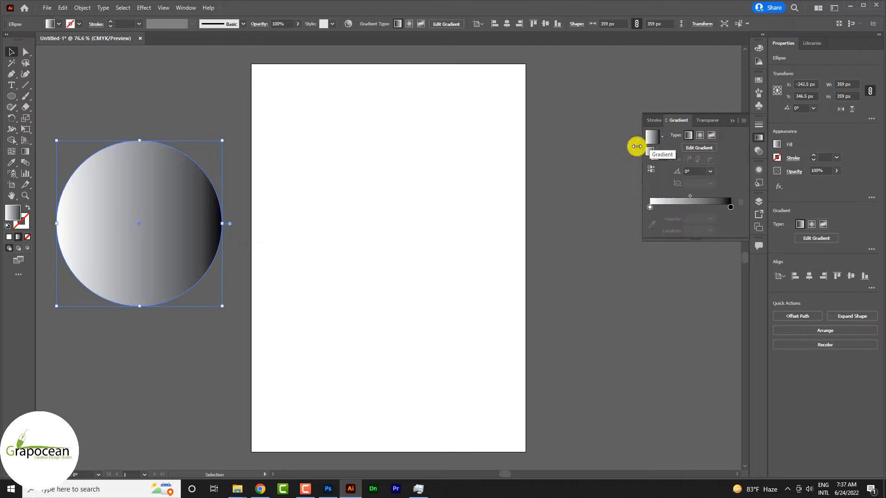
pyautogui.click(702, 136)
# Set the gradient's outer black stop to 90% opacity and 84% black
pyautogui.click(731, 207)
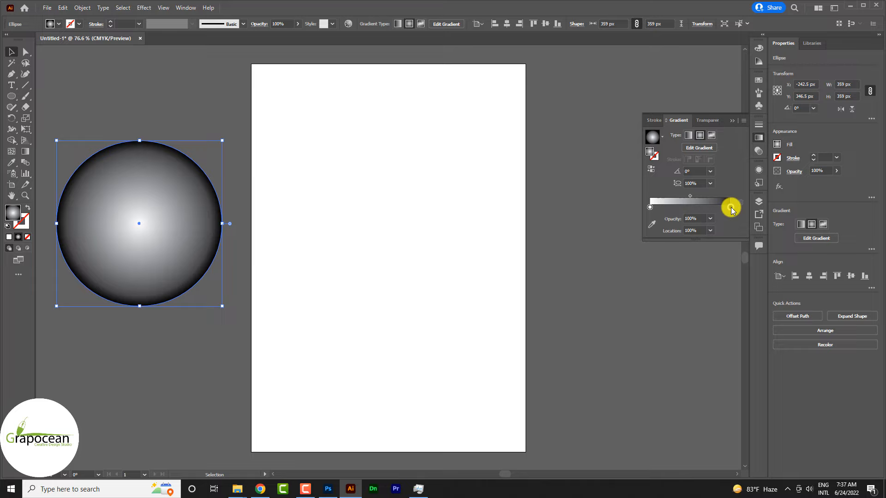
pyautogui.click(711, 219)
pyautogui.click(728, 320)
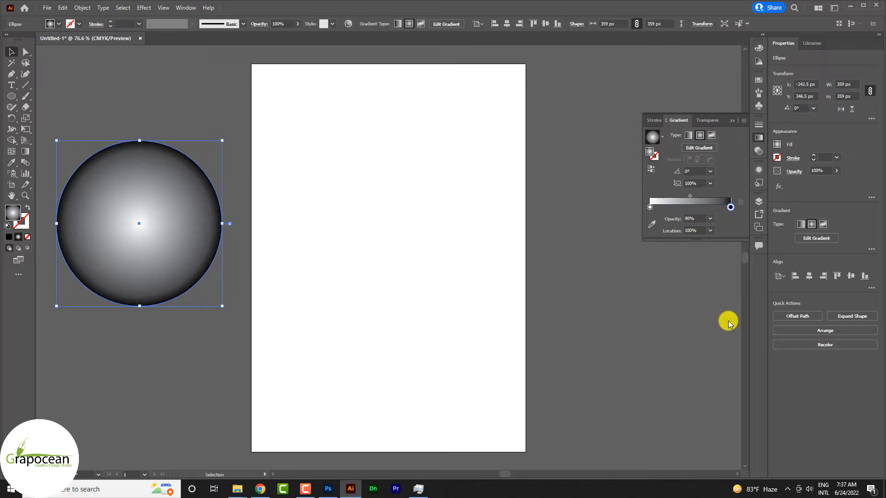
pyautogui.doubleClick(731, 207)
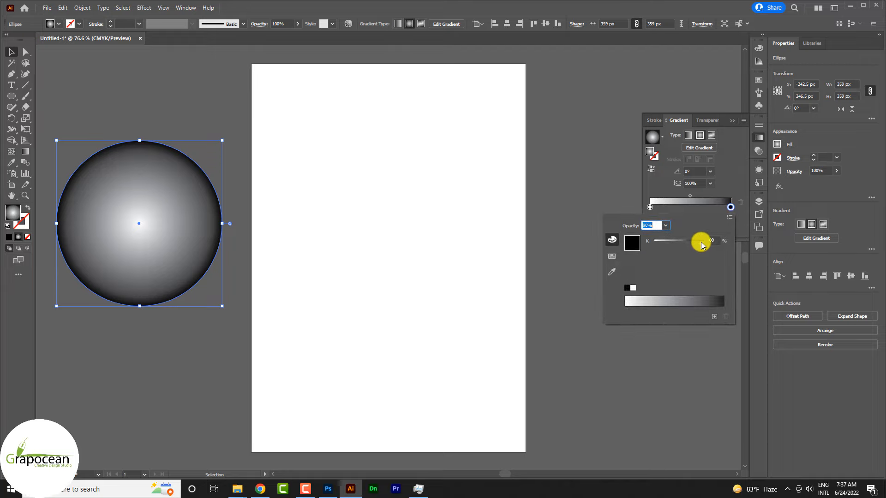
pyautogui.moveTo(702, 244); pyautogui.dragTo(693, 242)
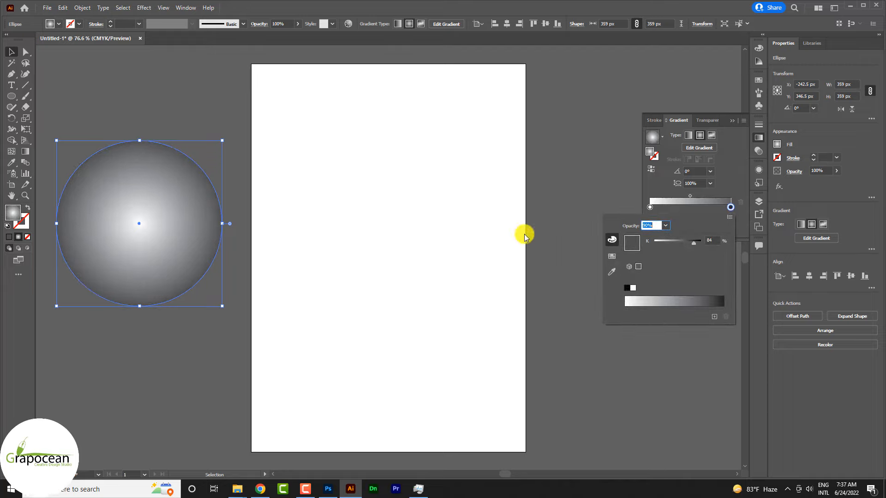
pyautogui.click(157, 91)
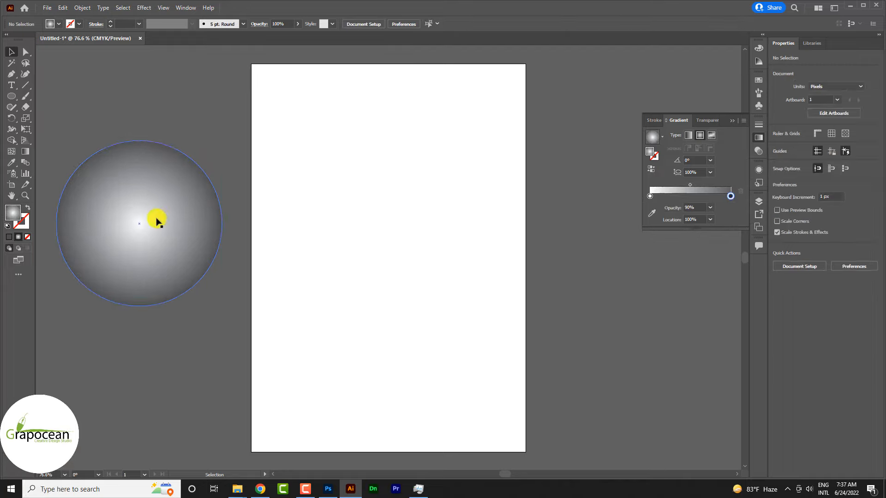
# Apply the Color Halftone effect to the gradient circle with a maximum radius of 25 pixels
pyautogui.click(156, 221)
pyautogui.click(123, 8)
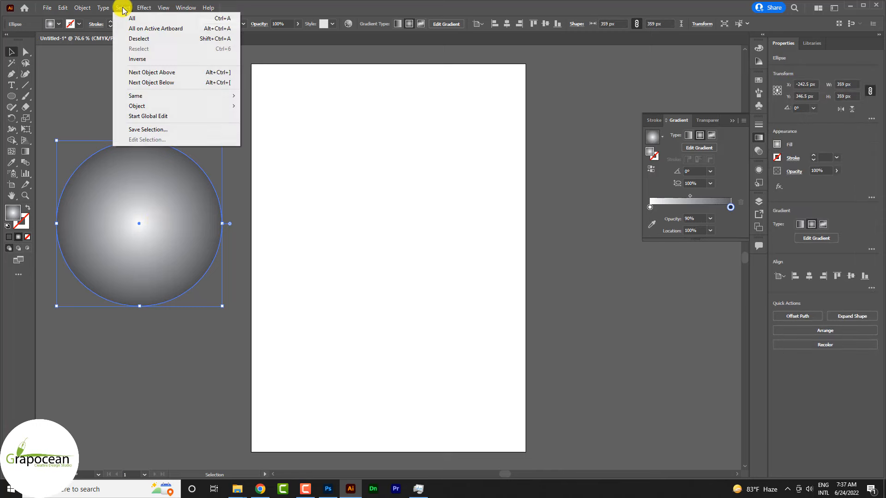
pyautogui.moveTo(144, 8)
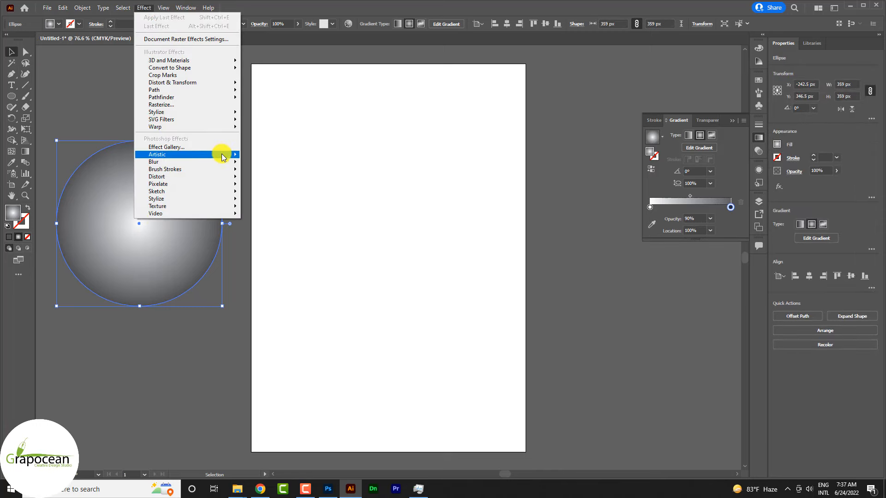
pyautogui.moveTo(228, 184)
pyautogui.click(268, 184)
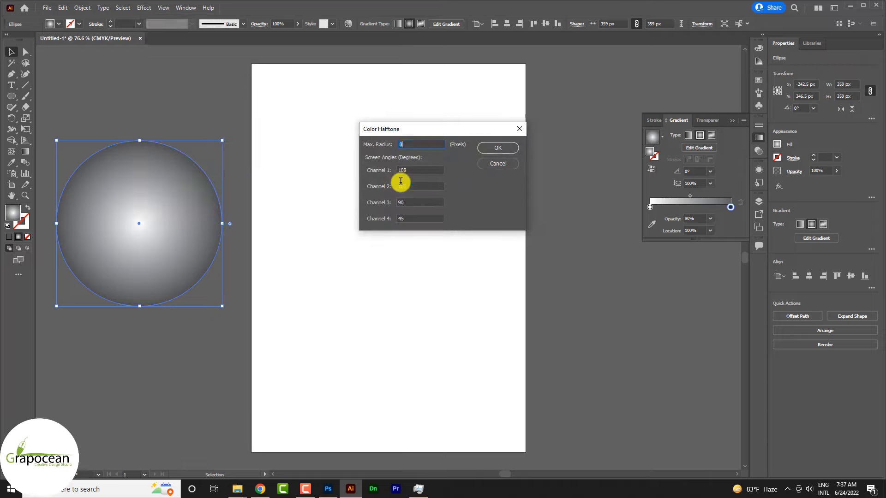
pyautogui.write('35')
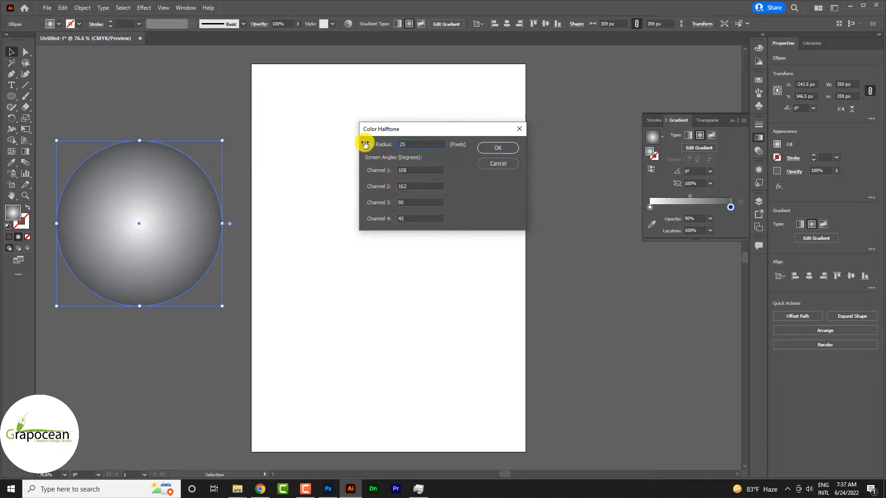
pyautogui.click(497, 149)
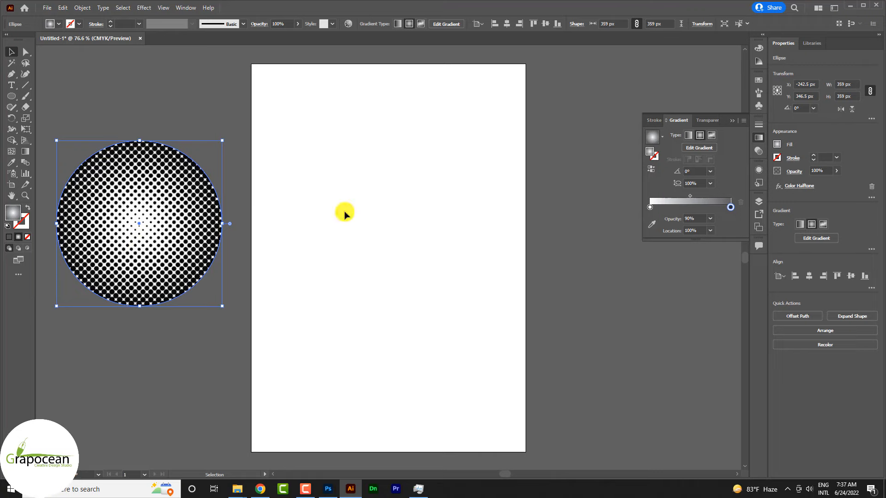
# Rearrange the radial gradient with a dark stop at about 57% location and white stops at both ends to form a halftone ring
pyautogui.moveTo(732, 208); pyautogui.dragTo(690, 207)
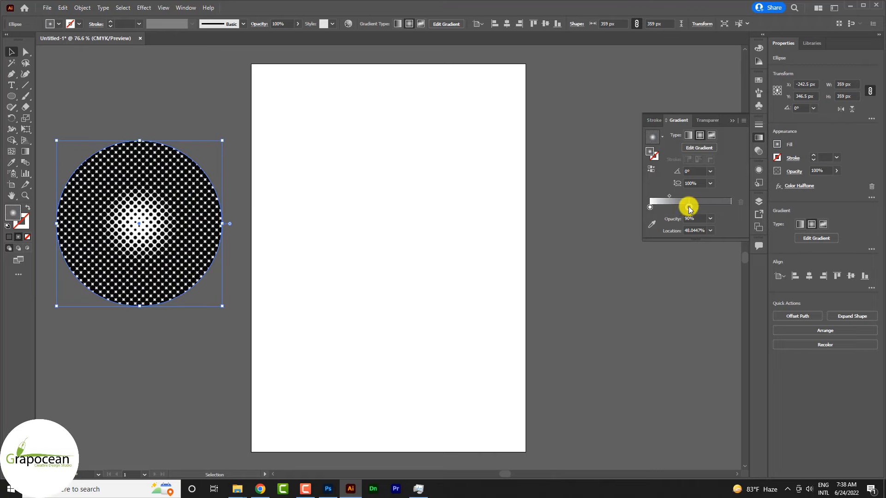
pyautogui.click(727, 208)
pyautogui.moveTo(728, 207); pyautogui.dragTo(729, 228)
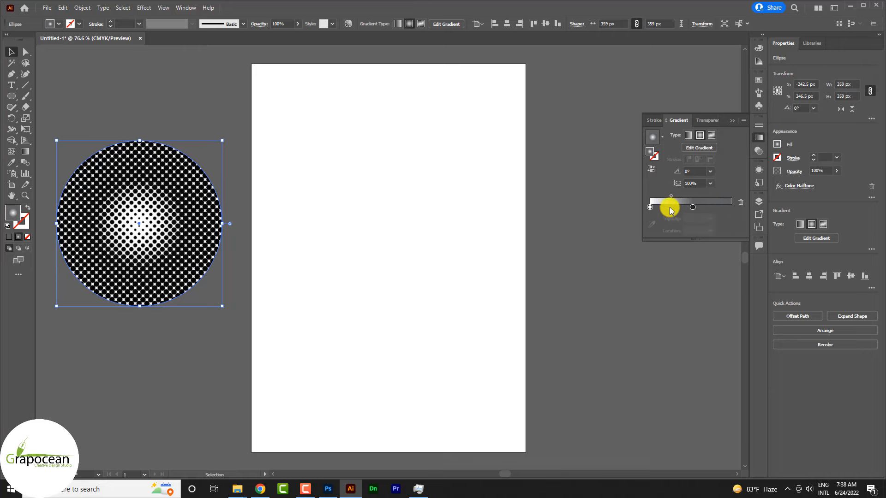
pyautogui.moveTo(650, 208); pyautogui.dragTo(732, 207)
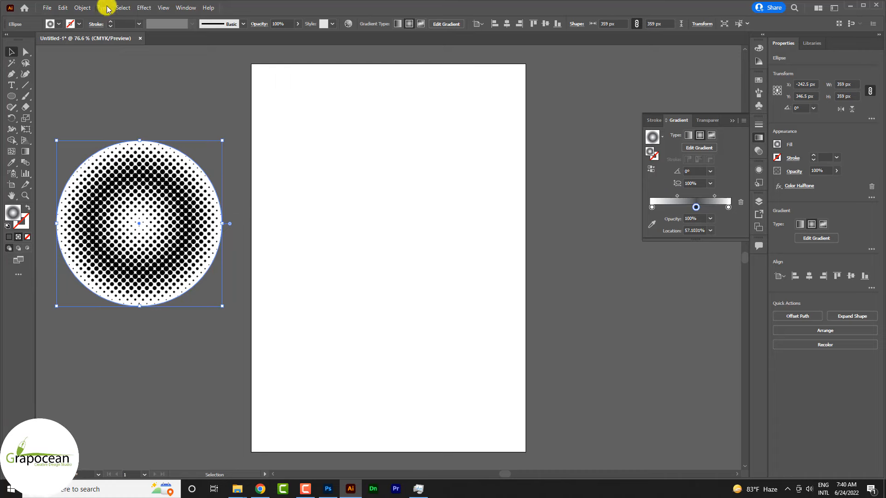
# Rasterize the halftone circle at 300 ppi with a transparent background and open the Image Trace settings
pyautogui.click(87, 9)
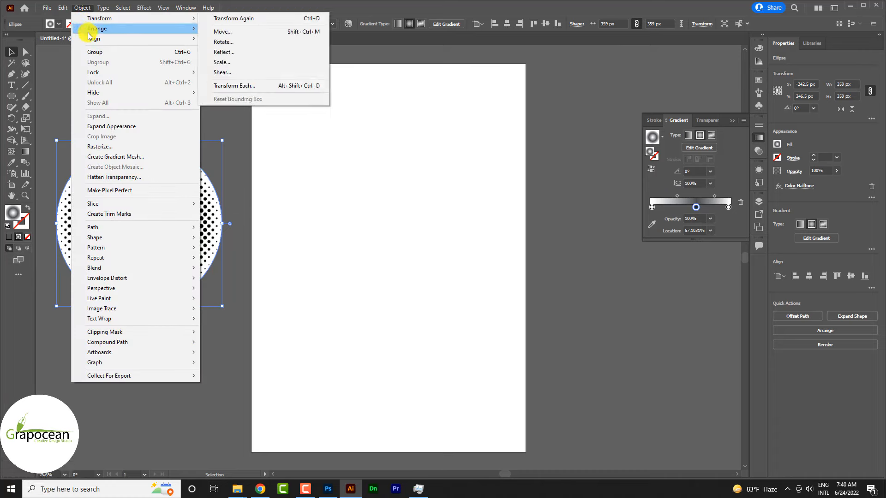
pyautogui.click(140, 148)
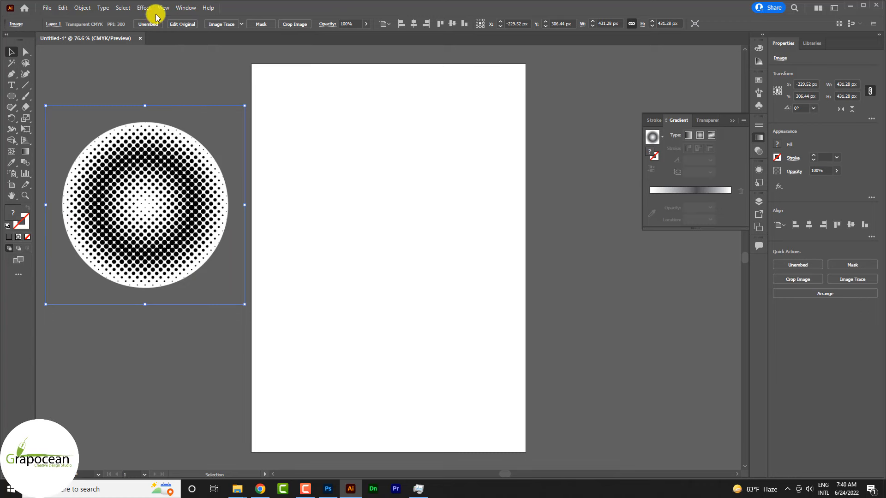
pyautogui.click(181, 10)
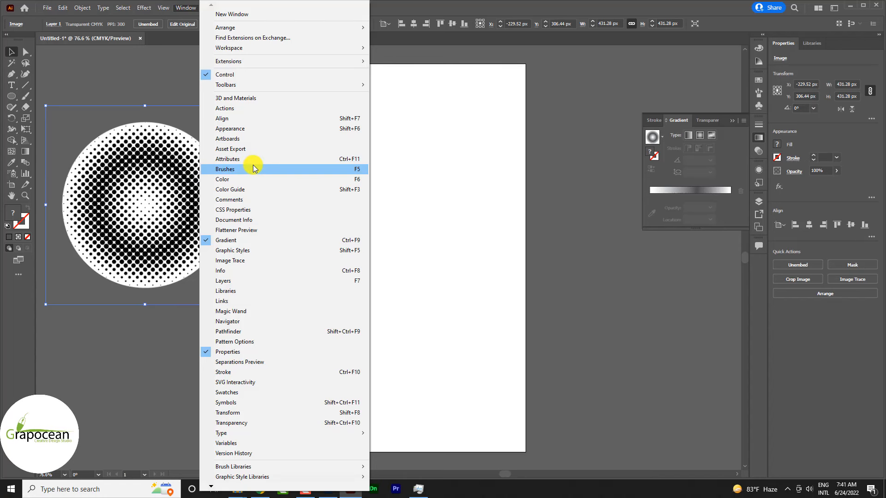
pyautogui.click(256, 261)
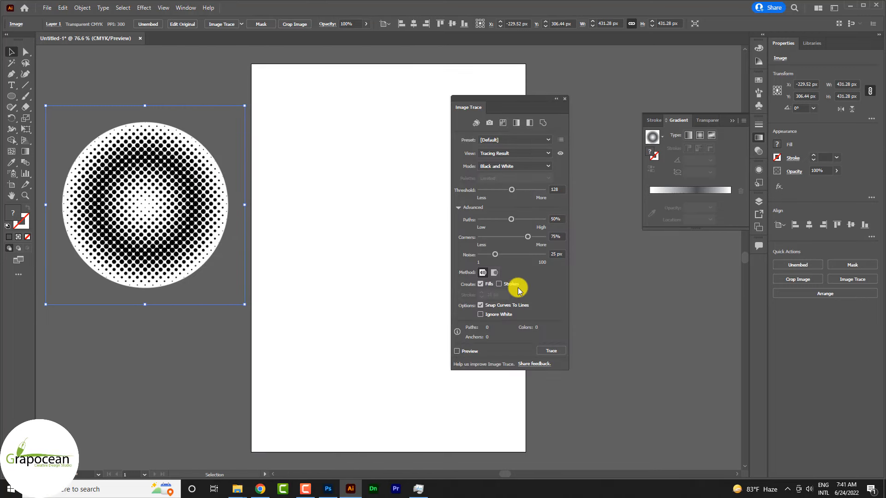
# Trace the halftone circle in black and white, ignoring white, with threshold 86, paths 16% and strokes up to 10 px
pyautogui.click(457, 351)
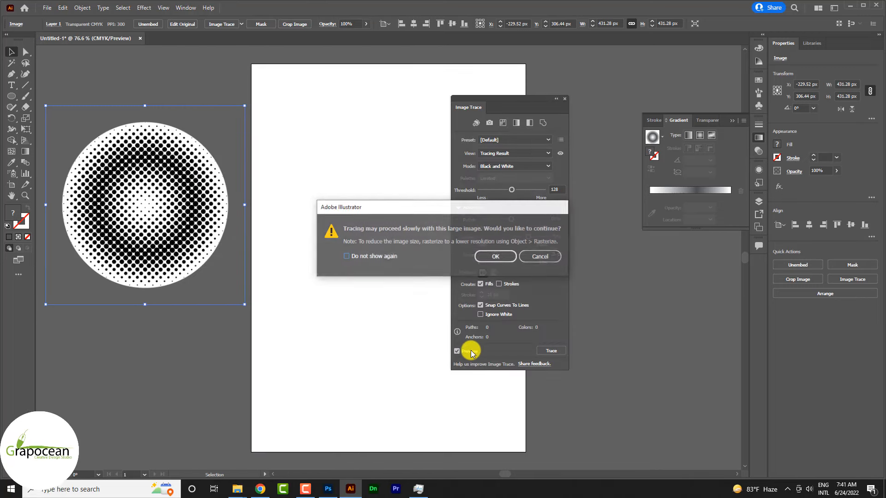
pyautogui.click(523, 257)
pyautogui.click(507, 260)
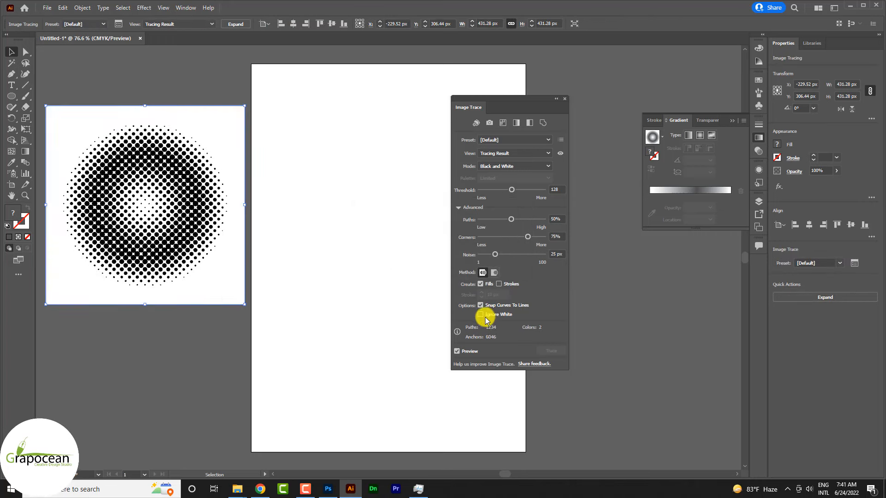
pyautogui.click(481, 315)
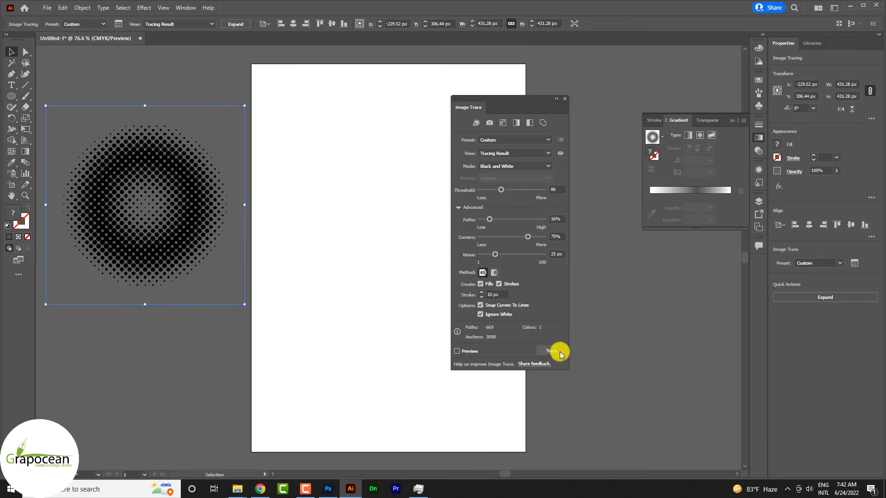
pyautogui.click(200, 352)
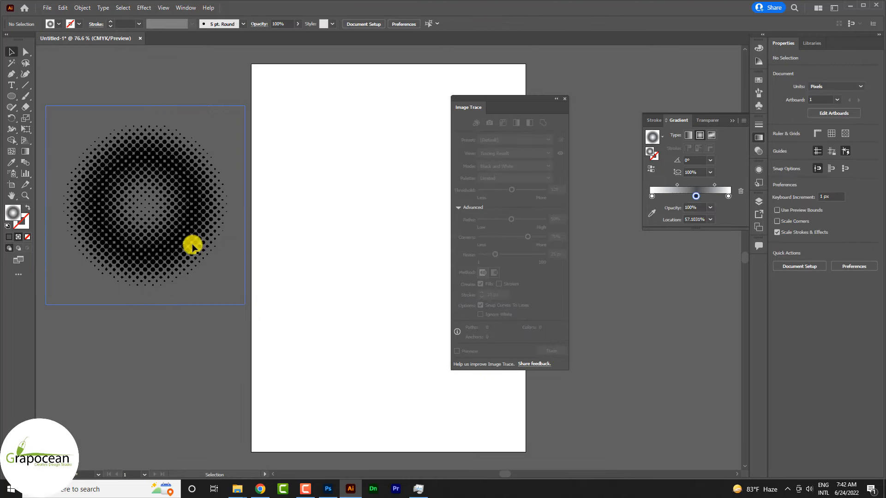
# Bring the traced halftone circle into the Photoshop cover and place it over the lower area beside the girl
pyautogui.moveTo(190, 238)
pyautogui.mouseDown()
pyautogui.moveTo(395, 392)
pyautogui.moveTo(343, 447)
pyautogui.moveTo(328, 488)
pyautogui.moveTo(652, 346)
pyautogui.mouseUp()
pyautogui.moveTo(615, 316); pyautogui.dragTo(615, 315)
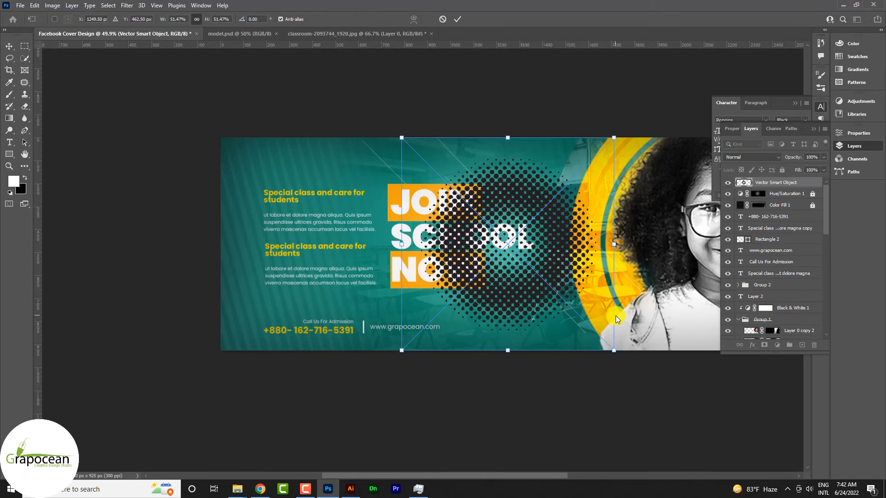
pyautogui.moveTo(571, 265); pyautogui.dragTo(635, 331)
pyautogui.scroll(-5, 568, 253)
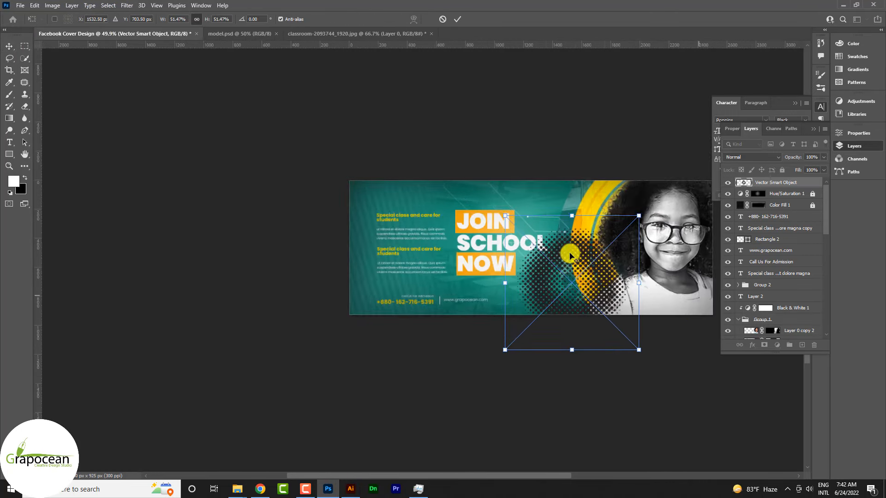
pyautogui.scroll(2, 593, 275)
pyautogui.moveTo(588, 280); pyautogui.dragTo(616, 284)
pyautogui.click(458, 19)
# Blend the halftone with Color Dodge, shifted towards the SCHOOL heading, and lower its layer in the stack
pyautogui.click(748, 156)
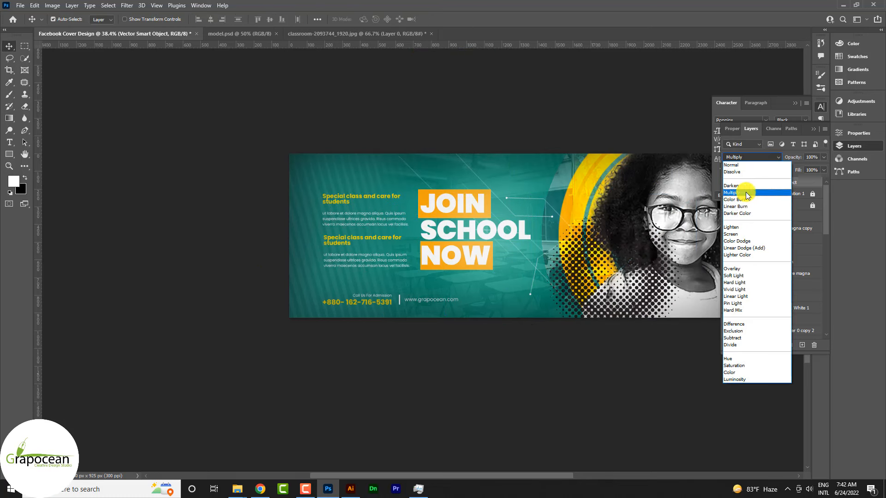
pyautogui.click(761, 241)
pyautogui.moveTo(568, 240); pyautogui.dragTo(553, 238)
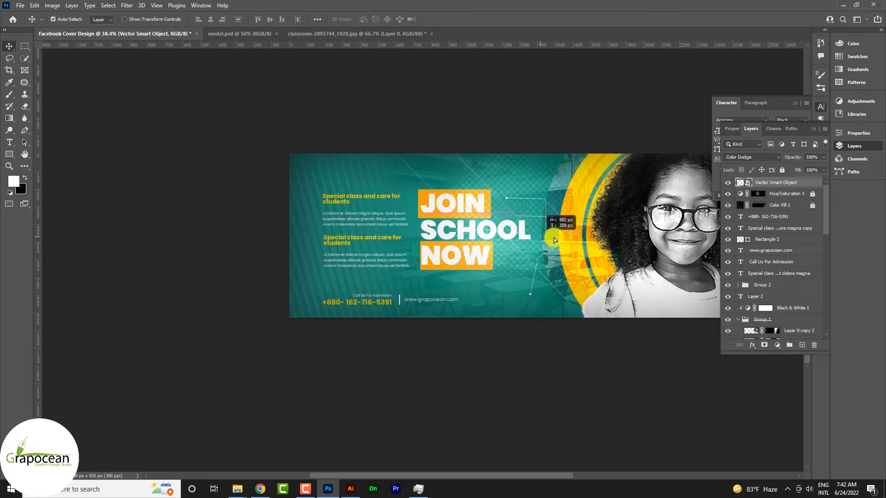
pyautogui.click(760, 231)
pyautogui.moveTo(779, 194)
pyautogui.mouseDown()
pyautogui.moveTo(791, 411)
pyautogui.moveTo(787, 271)
pyautogui.mouseUp()
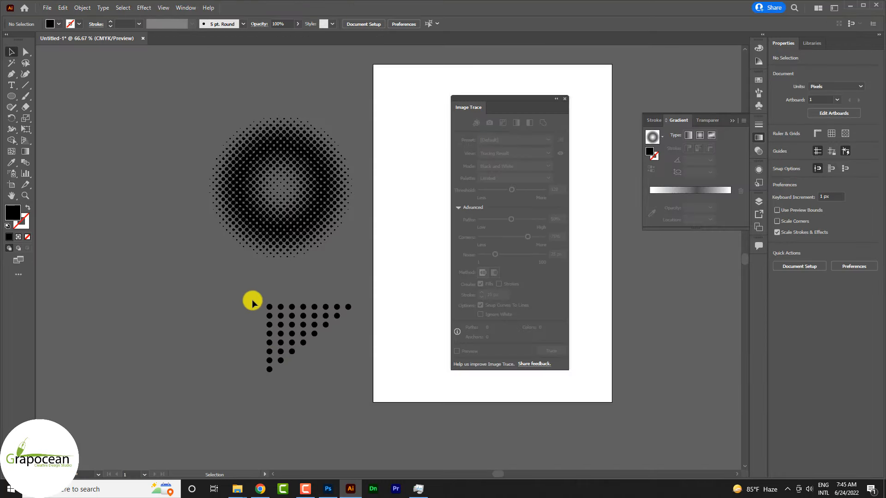
# Bring the triangular dot pattern from Illustrator into the Photoshop cover and scale it to 22.19%
pyautogui.click(303, 348)
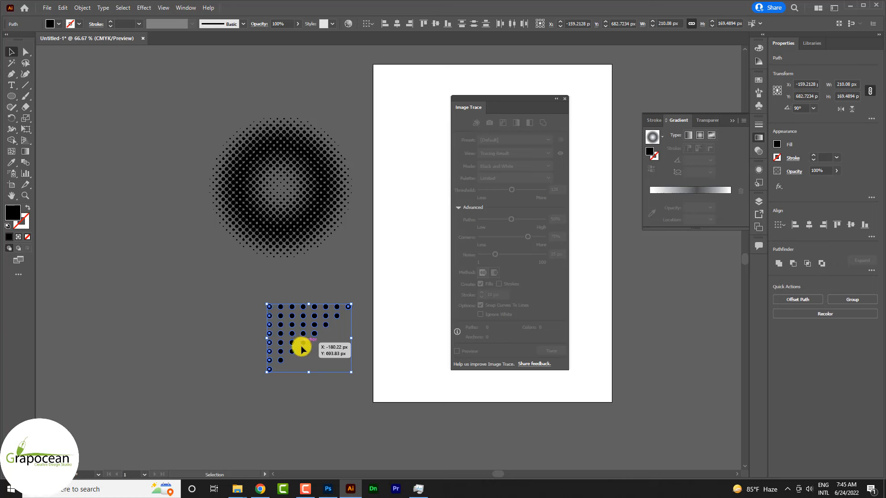
pyautogui.moveTo(303, 348); pyautogui.dragTo(326, 439)
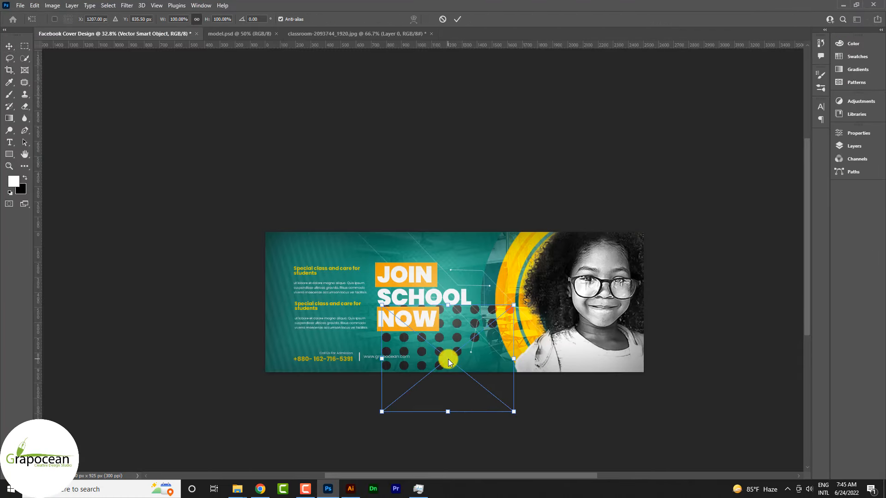
pyautogui.moveTo(514, 411); pyautogui.dragTo(443, 392)
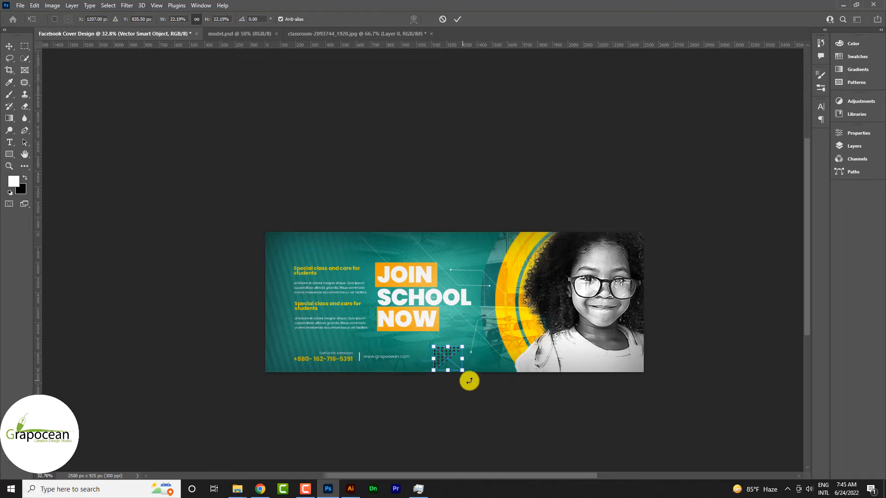
# Rotate the dot pattern a half turn and move it slightly up from the cover's lower edge, beside the website address
pyautogui.scroll(3, 461, 370)
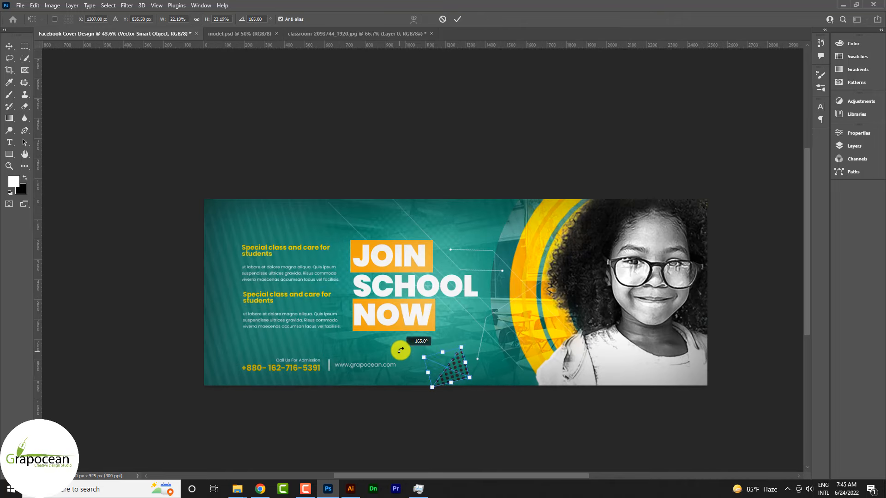
pyautogui.click(458, 19)
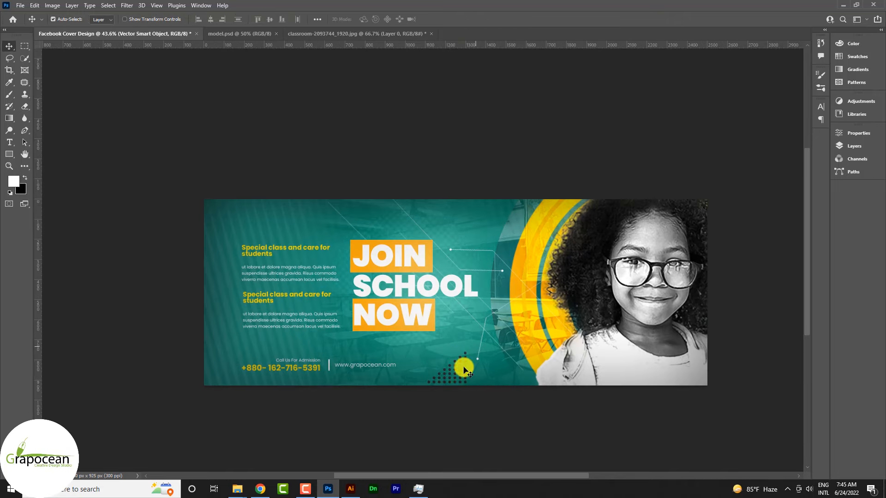
pyautogui.scroll(3, 462, 372)
pyautogui.scroll(4, 470, 381)
pyautogui.moveTo(468, 374); pyautogui.dragTo(464, 352)
# Apply a Color Overlay to the dot pattern in the heading's off-white, f6f6f6
pyautogui.click(854, 146)
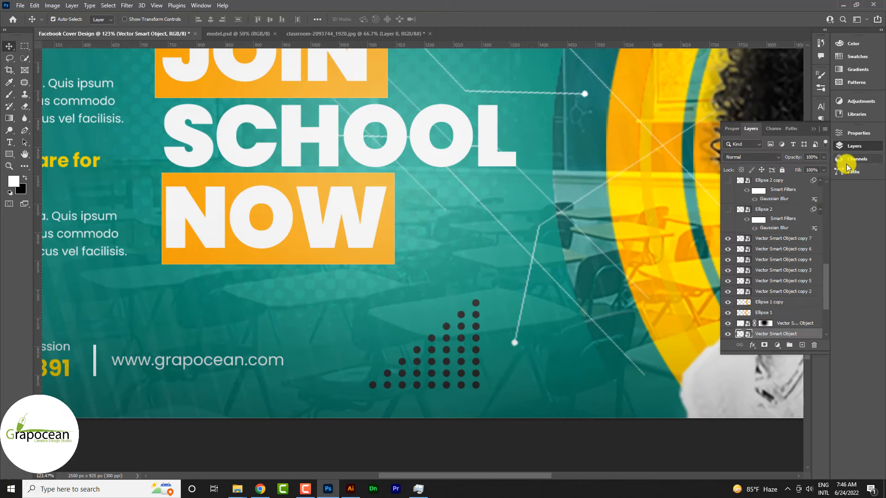
pyautogui.rightClick(778, 341)
pyautogui.click(730, 72)
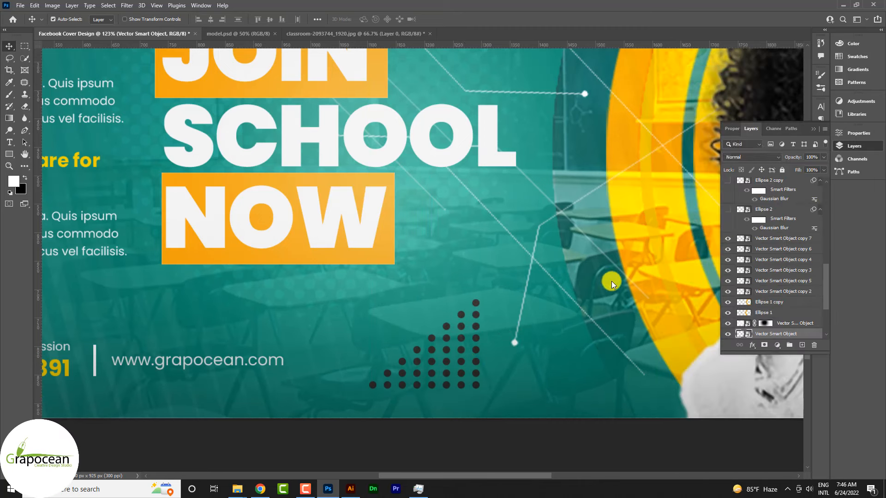
pyautogui.click(309, 382)
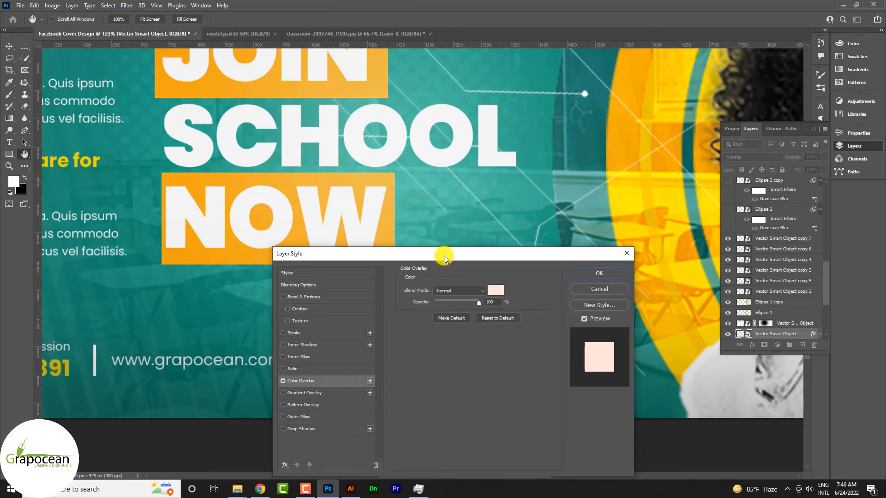
pyautogui.moveTo(444, 255); pyautogui.dragTo(704, 325)
pyautogui.click(757, 359)
pyautogui.click(439, 157)
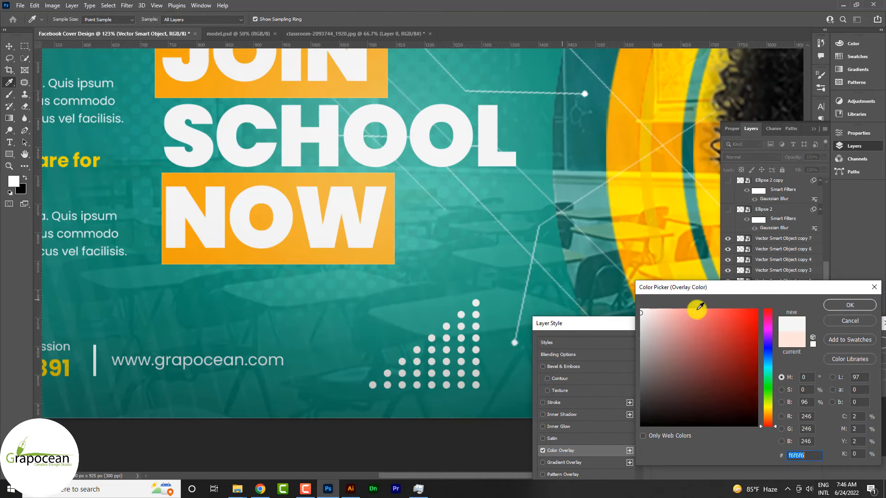
pyautogui.click(850, 305)
pyautogui.click(856, 337)
# Draw an unfilled 58 px circle just after the word NOW and set its white stroke to 1 px
pyautogui.scroll(-5, 463, 344)
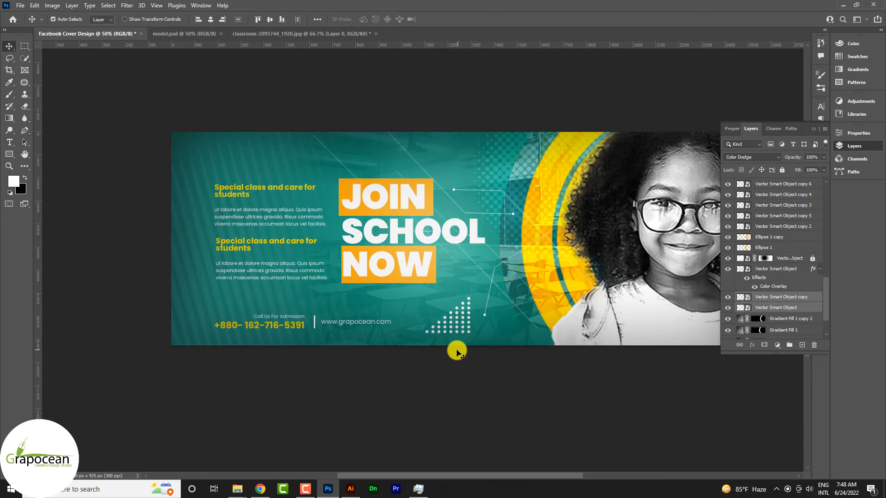
pyautogui.click(14, 155)
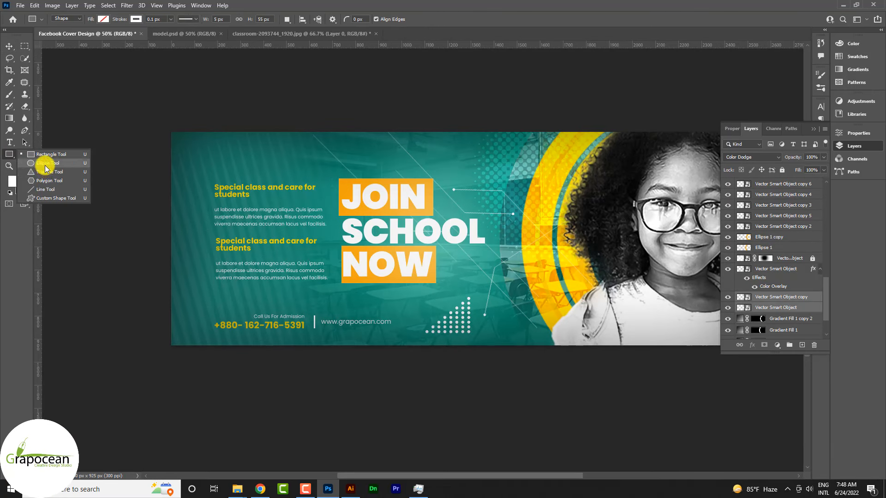
pyautogui.click(46, 163)
pyautogui.moveTo(453, 275); pyautogui.dragTo(454, 276)
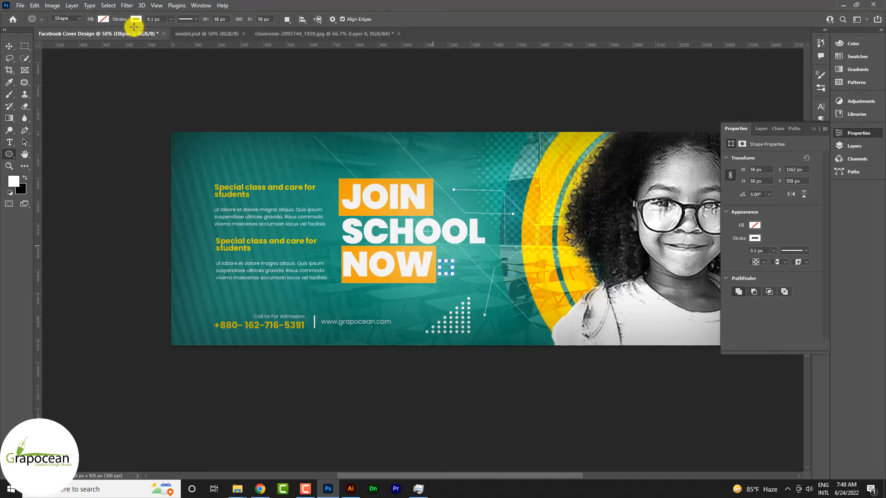
pyautogui.click(155, 19)
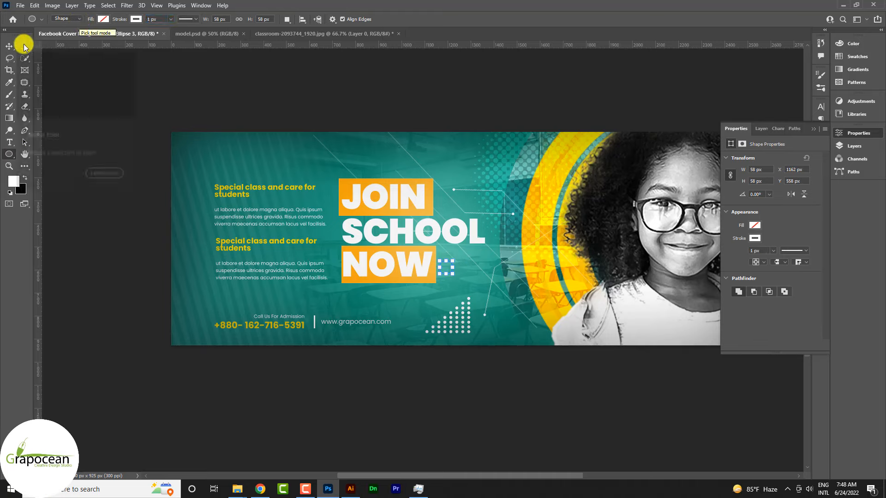
pyautogui.click(9, 46)
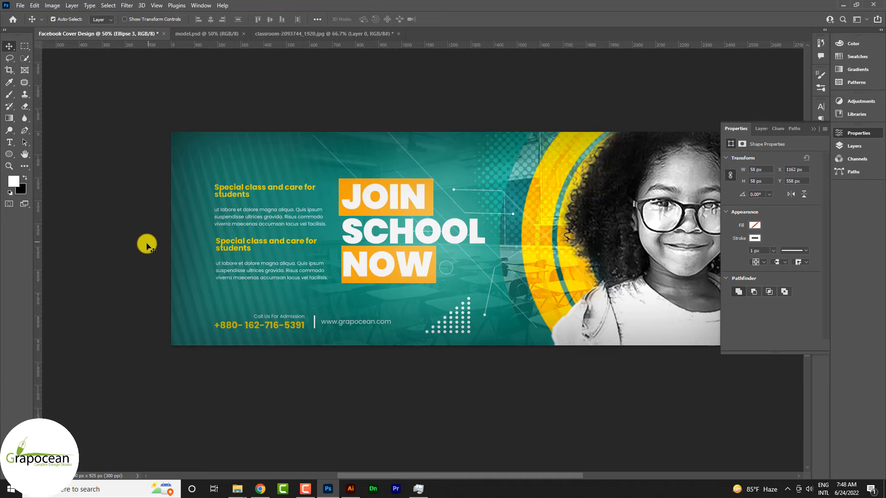
# Activate the Rectangle tool and add an empty layer above the small circle's layer
pyautogui.rightClick(11, 158)
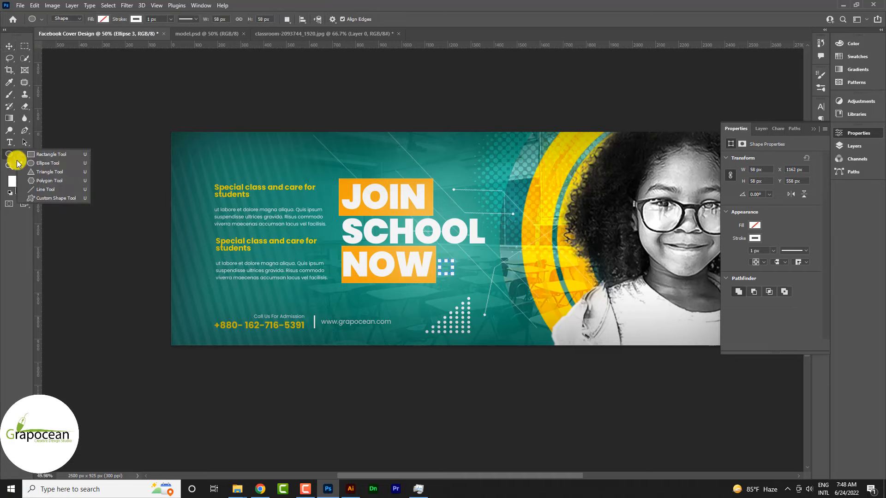
pyautogui.click(51, 154)
pyautogui.click(861, 144)
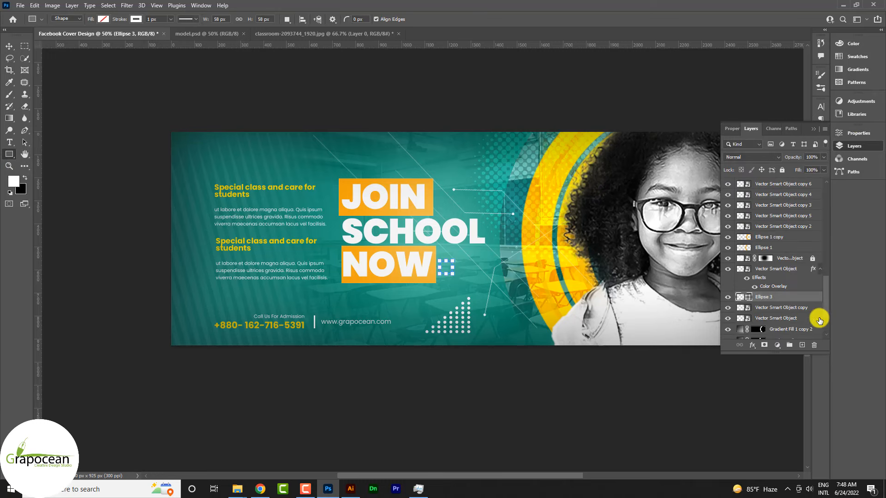
pyautogui.click(801, 346)
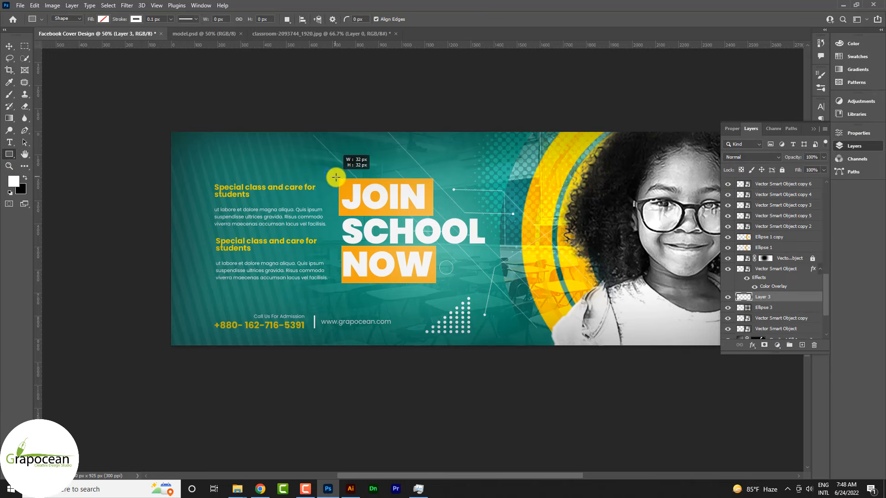
pyautogui.moveTo(340, 182); pyautogui.dragTo(340, 182)
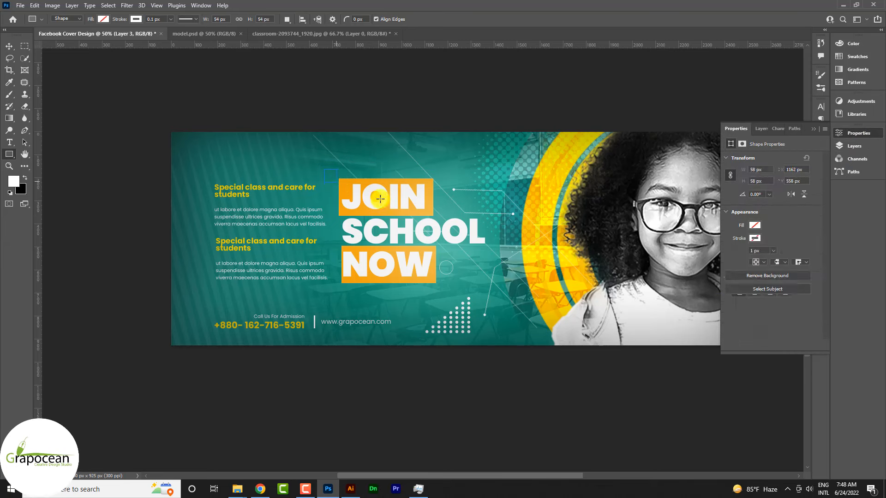
pyautogui.click(8, 48)
pyautogui.scroll(5, 335, 170)
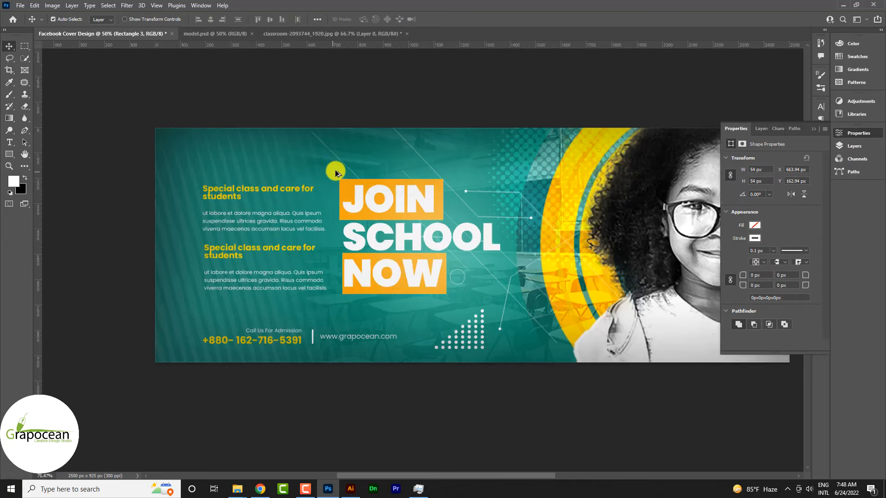
pyautogui.hotkey('ctrl', 'z')
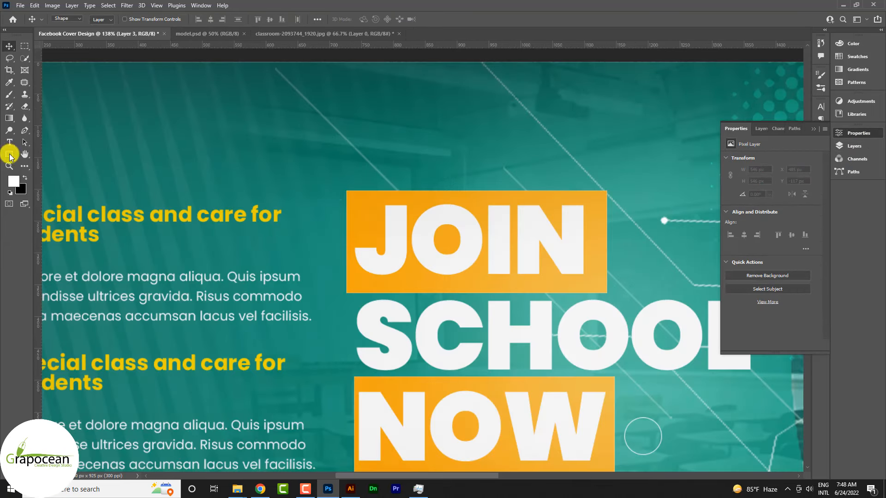
# Draw an unfilled square of about 25 px with a 1 px white stroke at the upper-left corner of the JOIN box
pyautogui.click(9, 155)
pyautogui.click(154, 19)
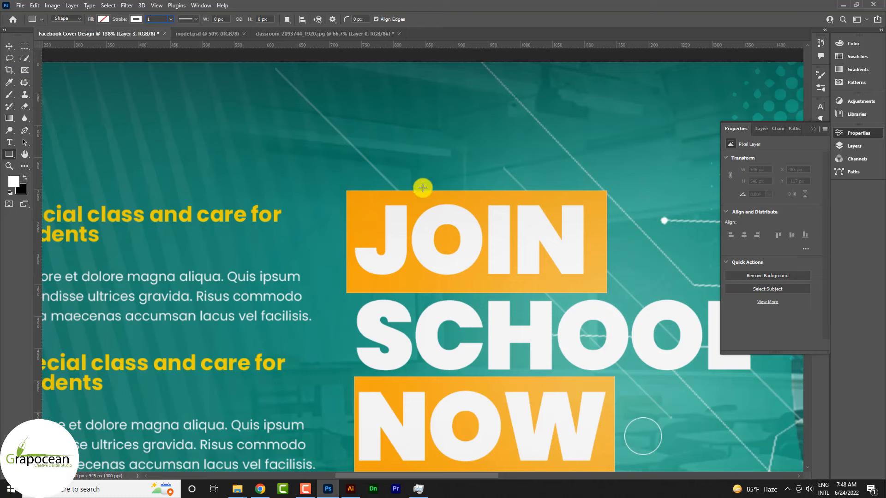
pyautogui.click(9, 46)
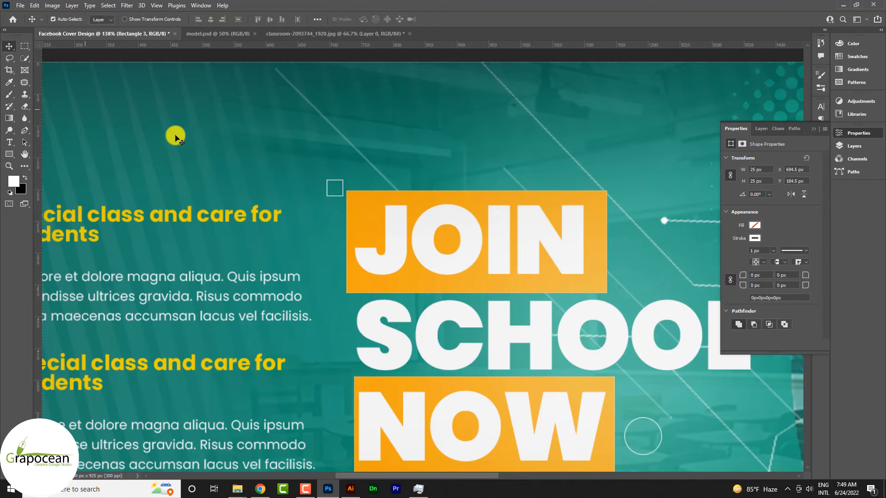
pyautogui.scroll(-5, 304, 208)
pyautogui.scroll(2, 349, 276)
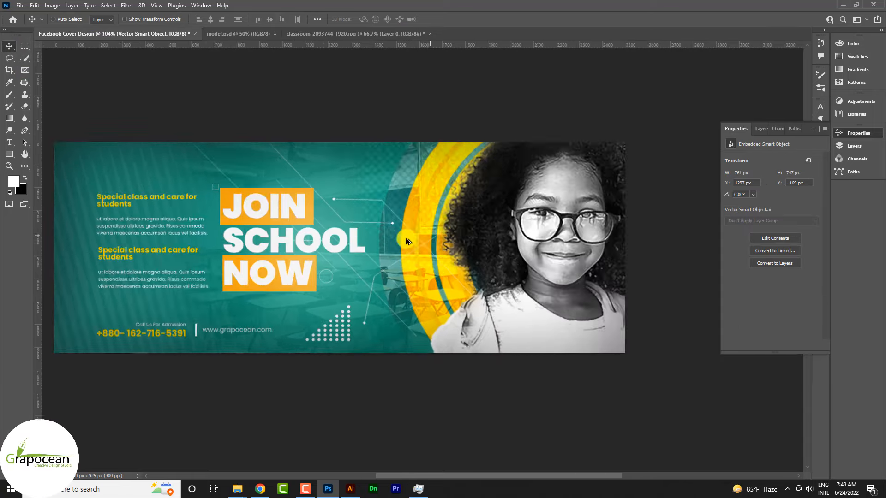
pyautogui.scroll(-6, 446, 260)
pyautogui.scroll(3, 469, 271)
pyautogui.scroll(2, 468, 272)
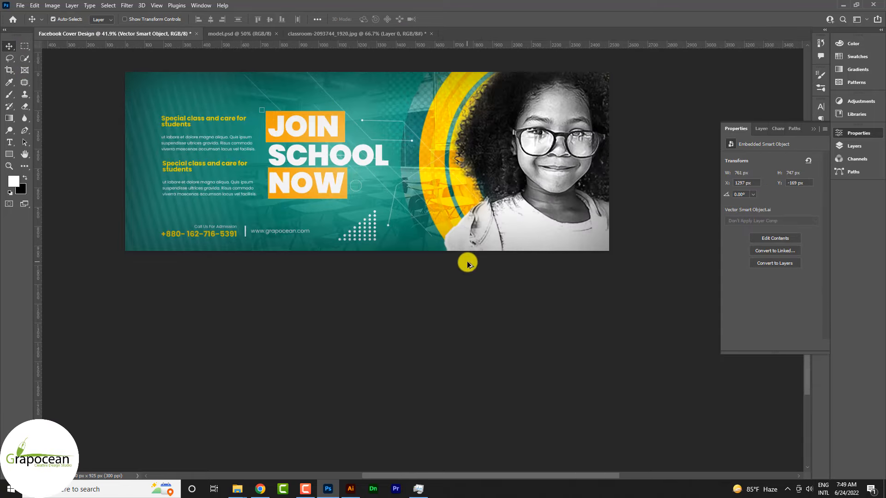
pyautogui.scroll(-1, 467, 263)
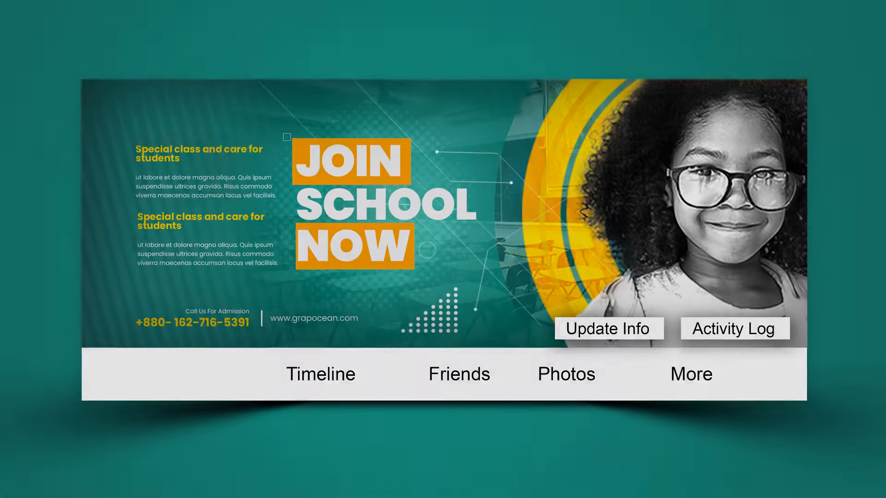